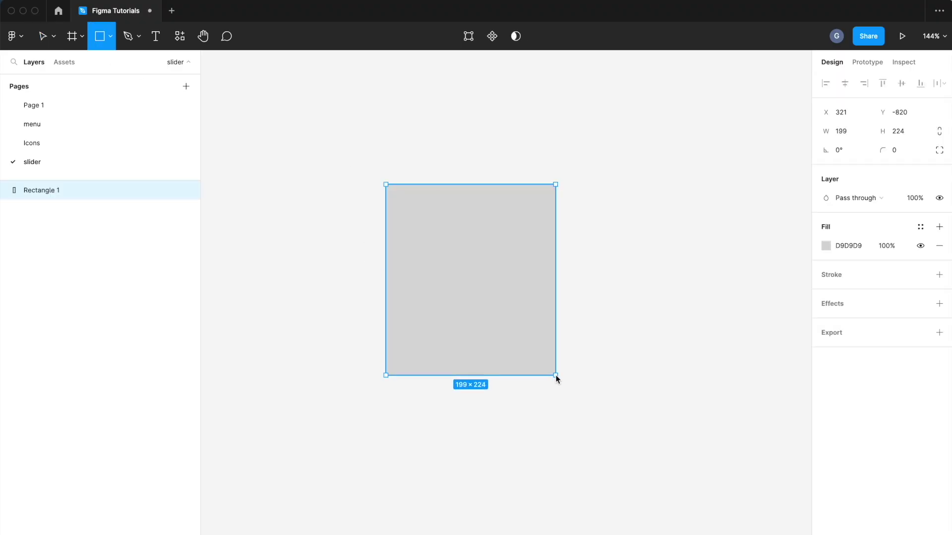
Step: Set the rectangle's width to 200 and its height to 250
{"action": "left_click", "coordinate": [846, 136]}
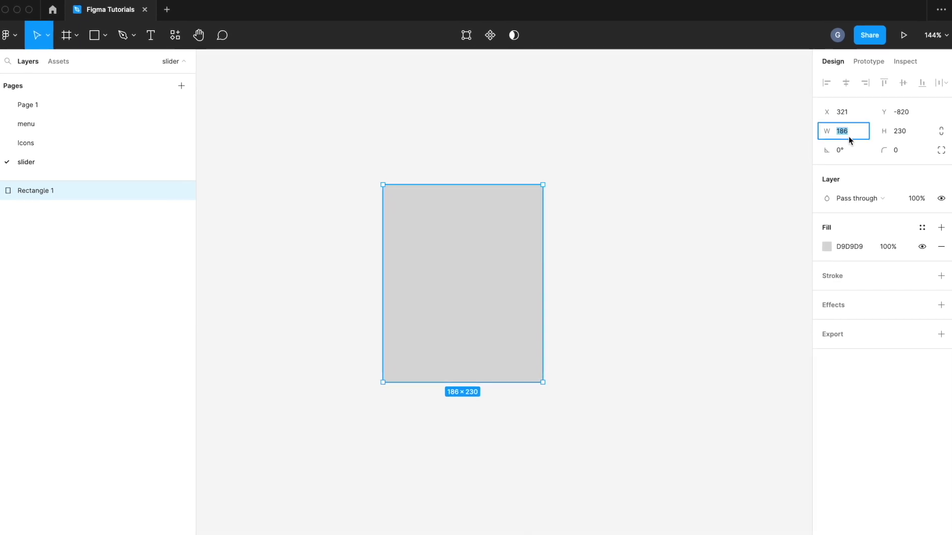
{"action": "type", "text": "200"}
{"action": "left_click", "coordinate": [902, 132]}
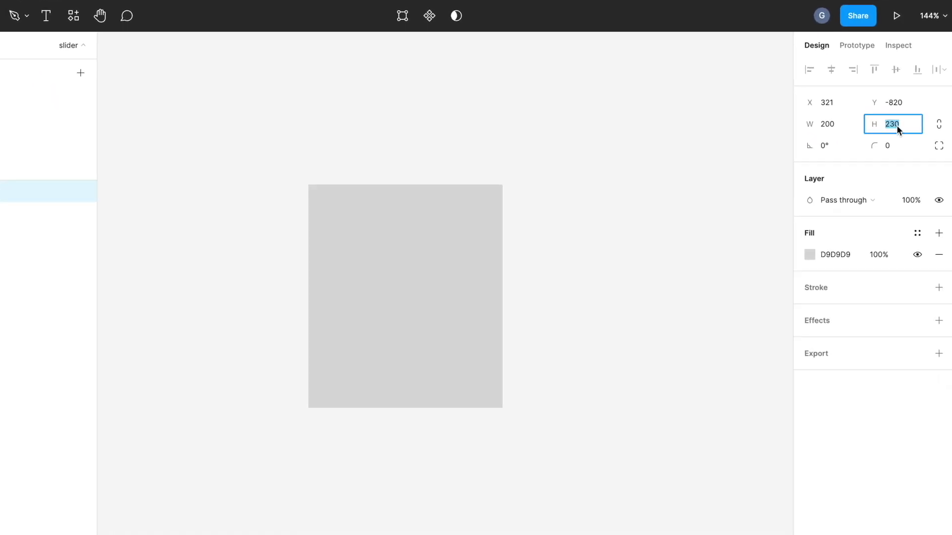
{"action": "type", "text": "250"}
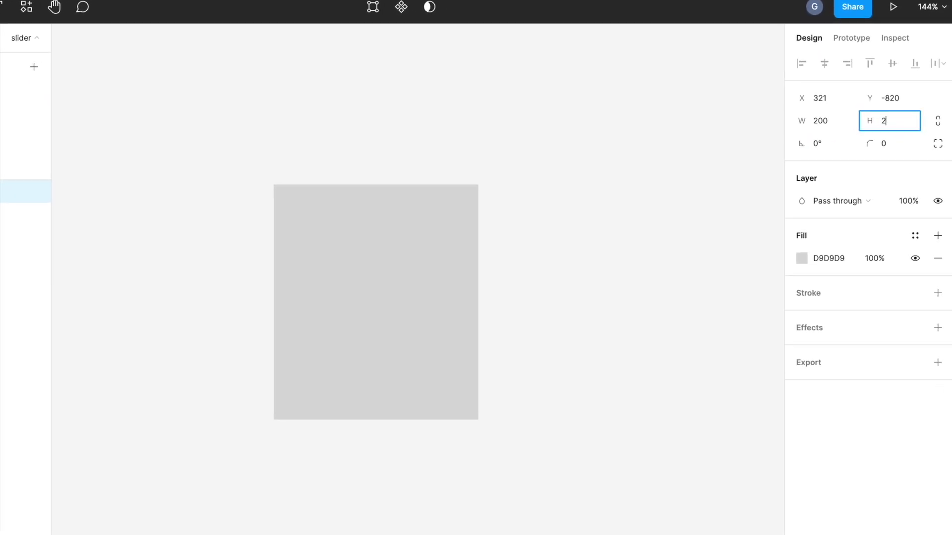
{"action": "key", "text": "Return"}
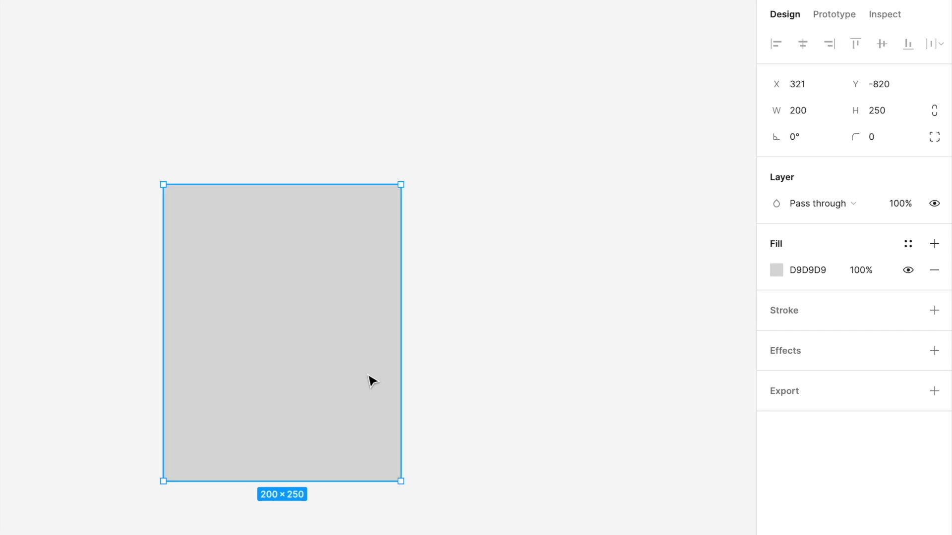
Step: Position the blue cartoon character image over the rectangle, scale it to 333 × 250, and order the rectangle behind it
{"action": "left_click_drag", "start_coordinate": [304, 353], "coordinate": [344, 378]}
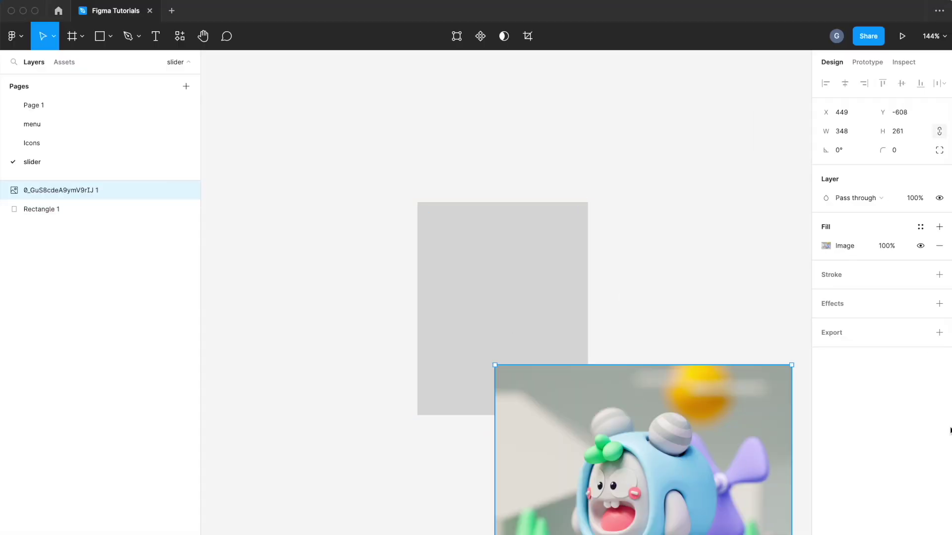
{"action": "left_click_drag", "start_coordinate": [696, 475], "coordinate": [557, 298]}
{"action": "key", "text": "ctrl+bracketleft"}
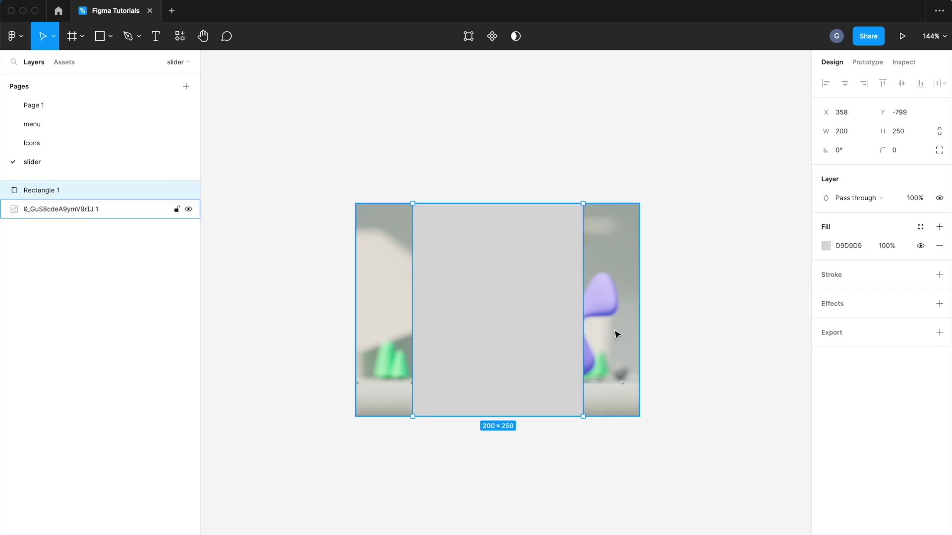
{"action": "key", "text": "alt+super+bracketleft"}
Step: Select the image together with the rectangle and mask the image with the rectangle's shape
{"action": "left_click", "coordinate": [578, 174]}
{"action": "left_click_drag", "start_coordinate": [578, 174], "coordinate": [507, 251]}
{"action": "right_click", "coordinate": [506, 251]}
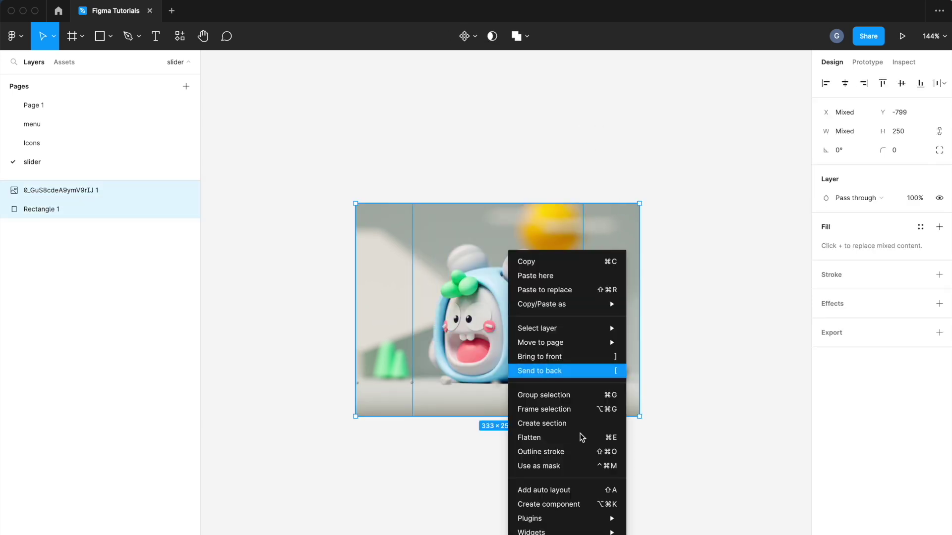
{"action": "left_click", "coordinate": [556, 465]}
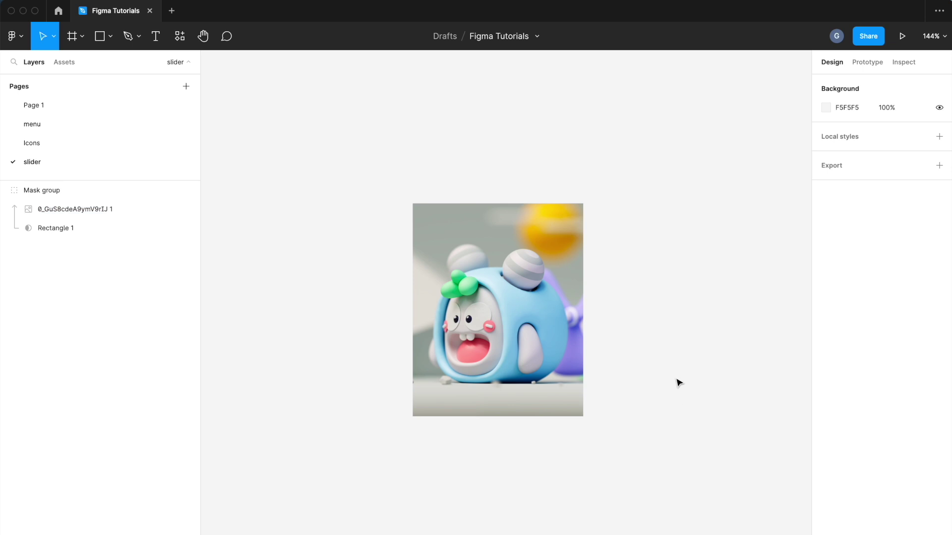
Step: Turn the mask group into a component and add a second variant to it
{"action": "left_click", "coordinate": [42, 190]}
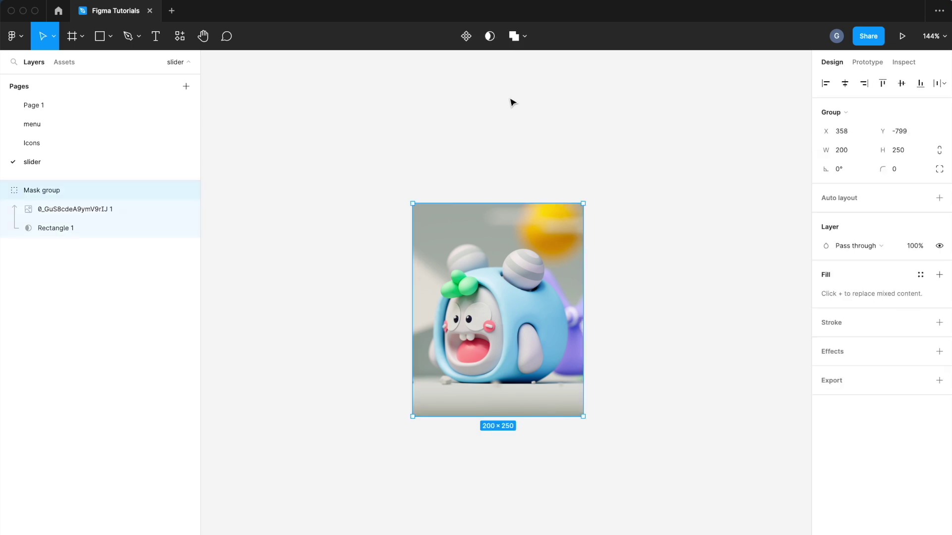
{"action": "left_click", "coordinate": [466, 36]}
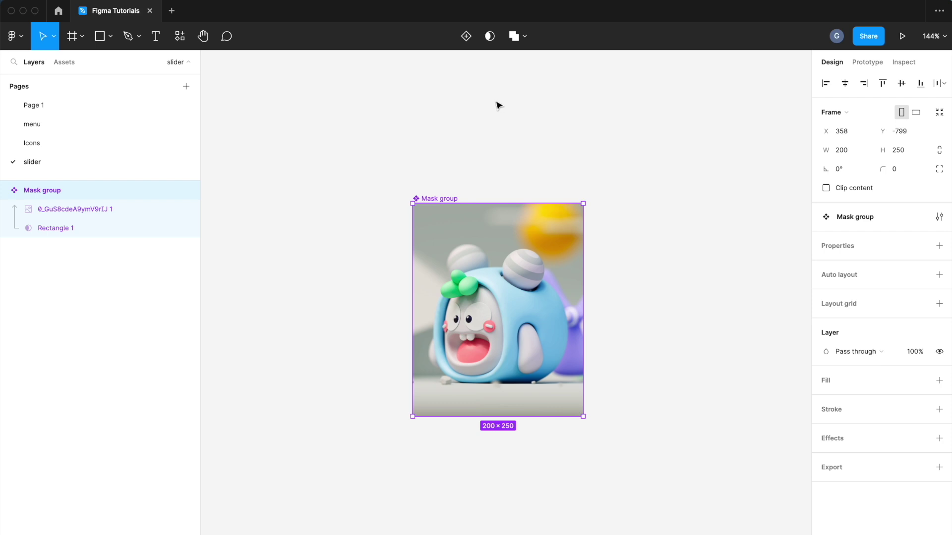
{"action": "left_click", "coordinate": [468, 36]}
Step: Apply auto layout to the Mask group component set with a horizontal direction
{"action": "left_click", "coordinate": [419, 183]}
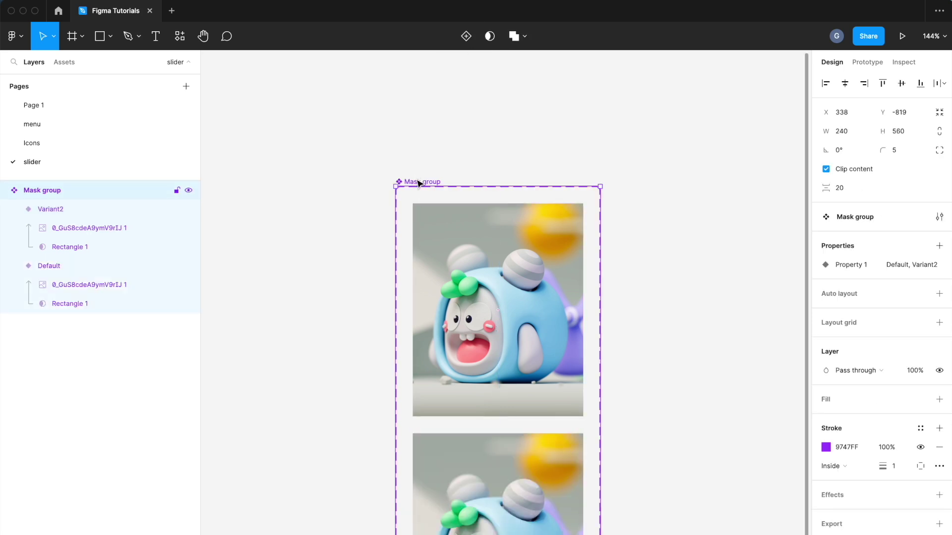
{"action": "left_click", "coordinate": [940, 294]}
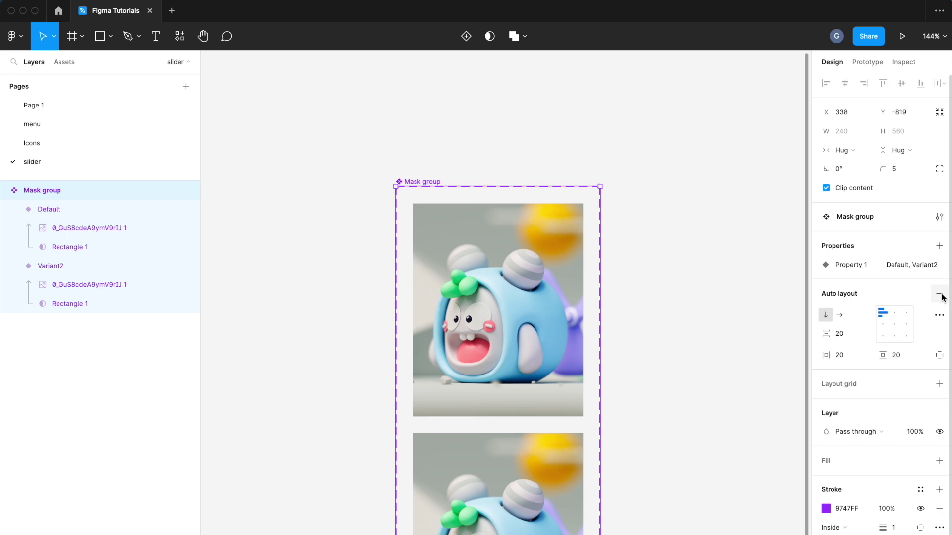
{"action": "left_click", "coordinate": [839, 315]}
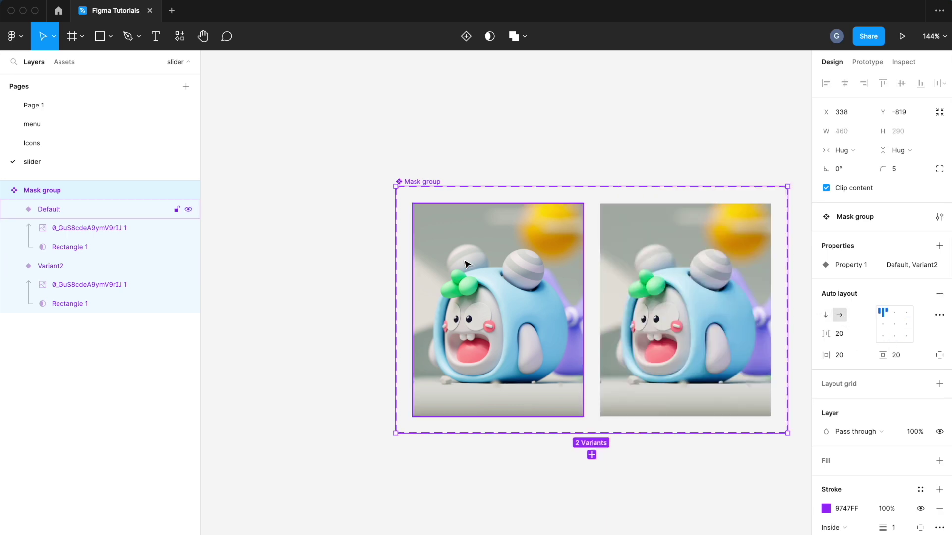
Step: Shift the component set to the left on the canvas and add a third and fourth variant
{"action": "scroll", "coordinate": [471, 260], "scroll_direction": "down", "scroll_amount": 5}
{"action": "scroll", "coordinate": [541, 253], "scroll_direction": "up", "scroll_amount": 2}
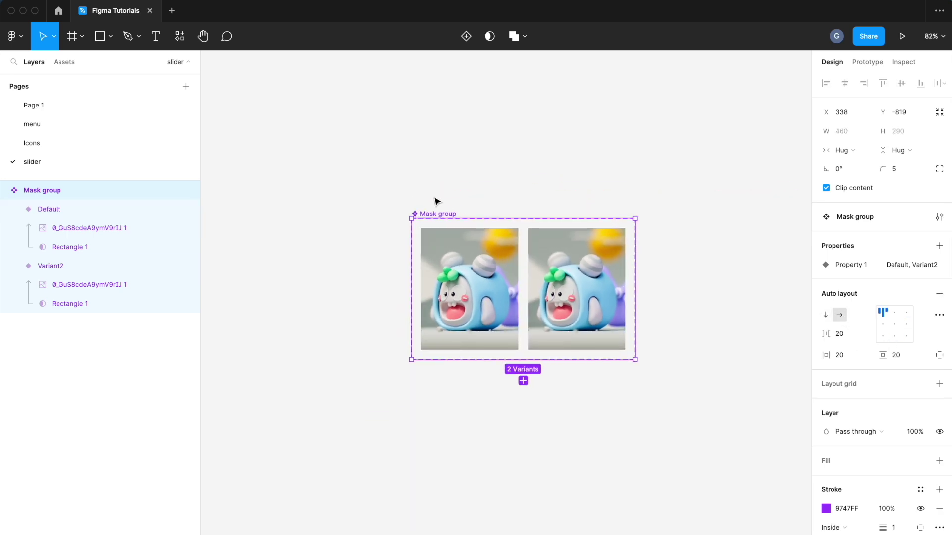
{"action": "left_click_drag", "start_coordinate": [448, 214], "coordinate": [395, 220]}
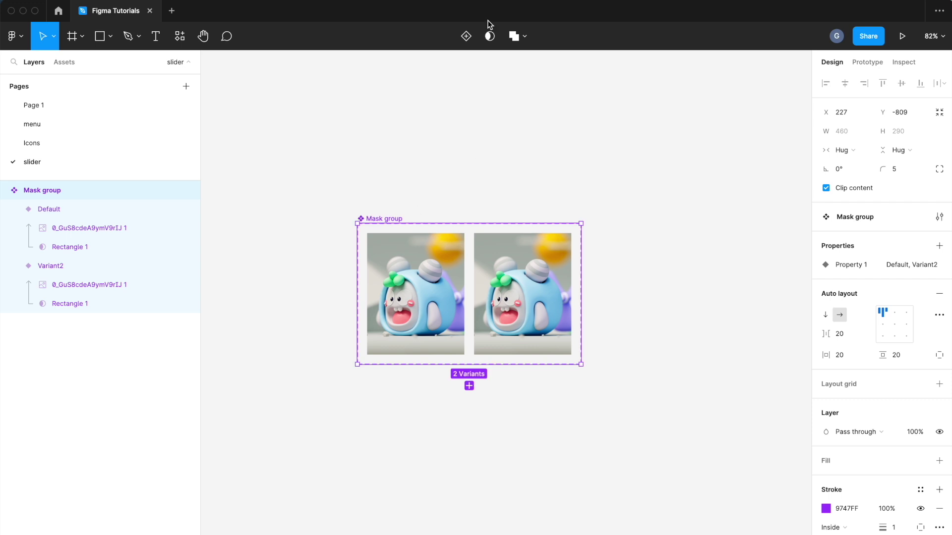
{"action": "left_click", "coordinate": [466, 36]}
{"action": "left_click", "coordinate": [393, 218]}
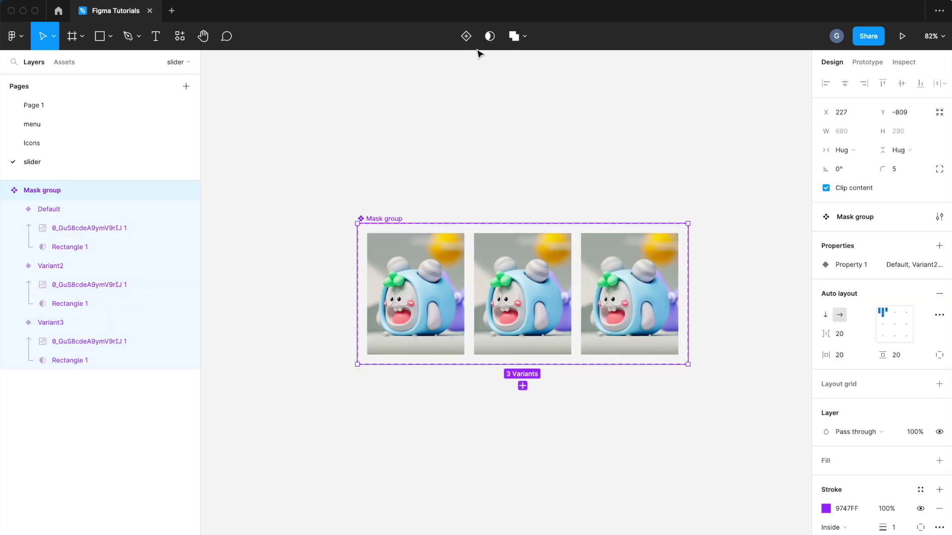
{"action": "left_click", "coordinate": [466, 36]}
{"action": "left_click", "coordinate": [521, 110]}
{"action": "scroll", "coordinate": [533, 99], "scroll_direction": "right", "scroll_amount": 3}
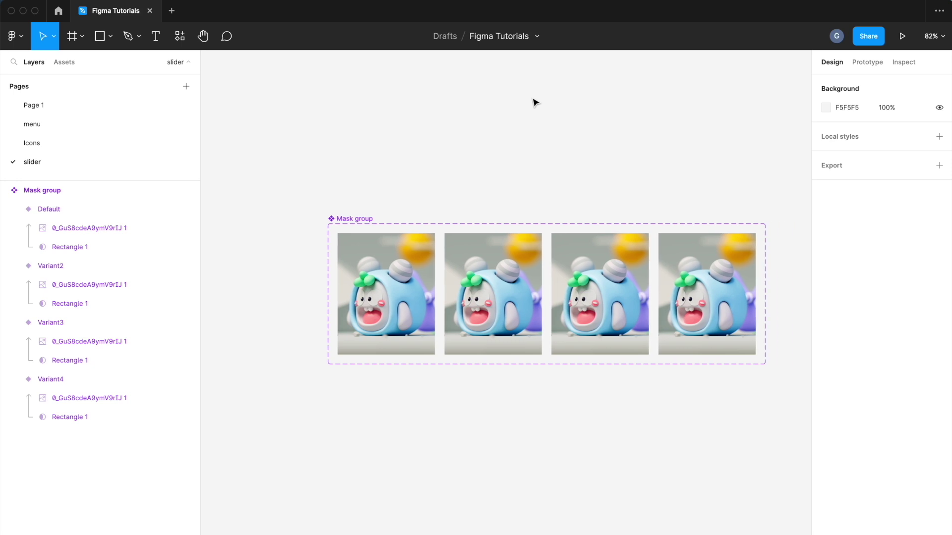
Step: Rename the first variant's Property 1 value to Image 1 and the second variant's to Image 2
{"action": "left_click", "coordinate": [391, 248]}
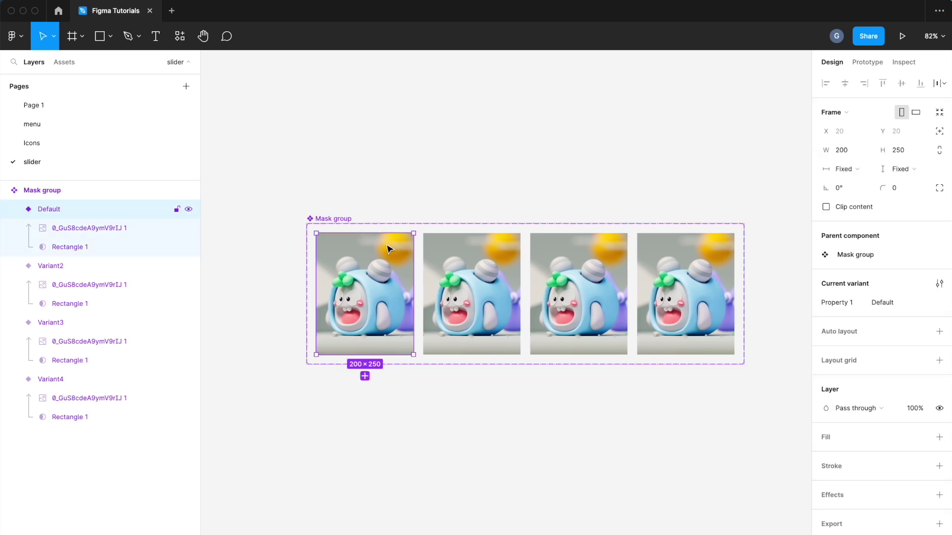
{"action": "left_click", "coordinate": [887, 303]}
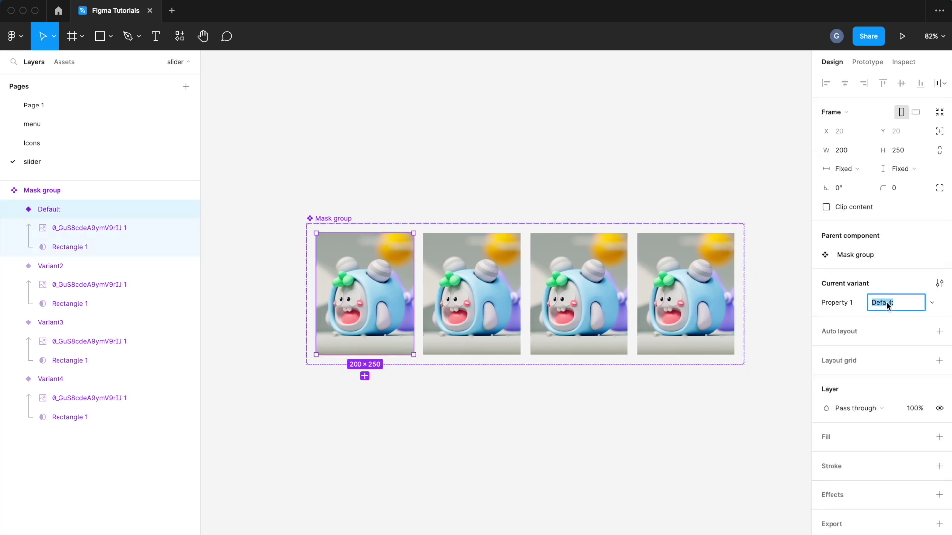
{"action": "type", "text": "Im"}
{"action": "key", "text": "Return"}
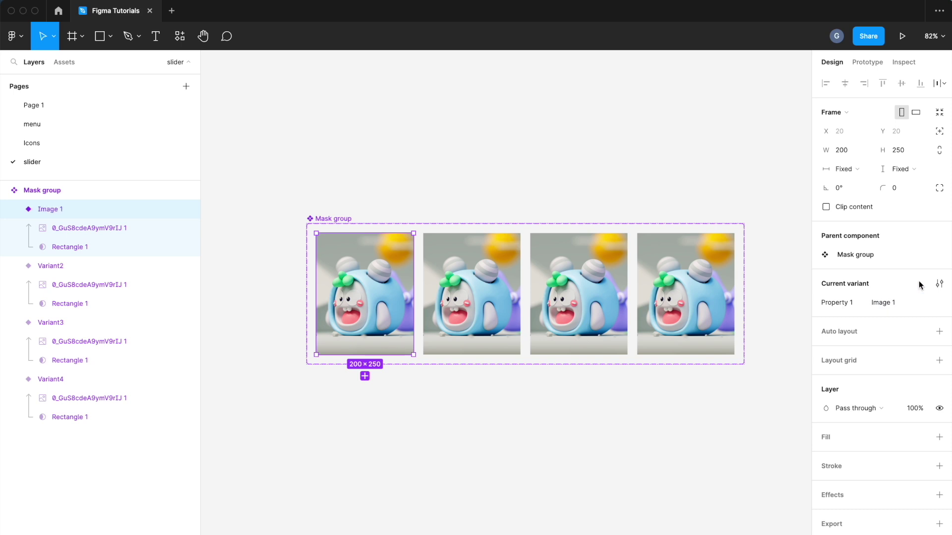
{"action": "left_click", "coordinate": [496, 292]}
{"action": "left_click", "coordinate": [899, 304]}
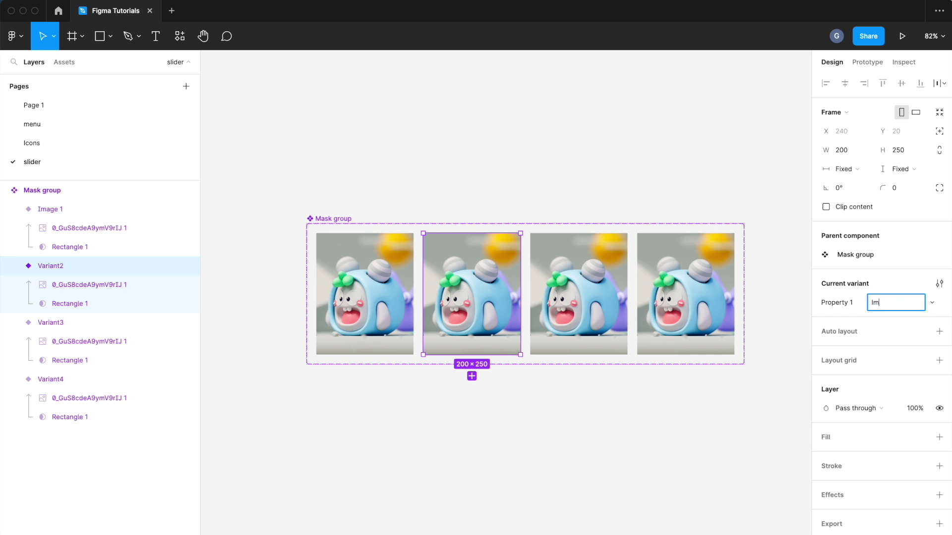
{"action": "key", "text": "Return"}
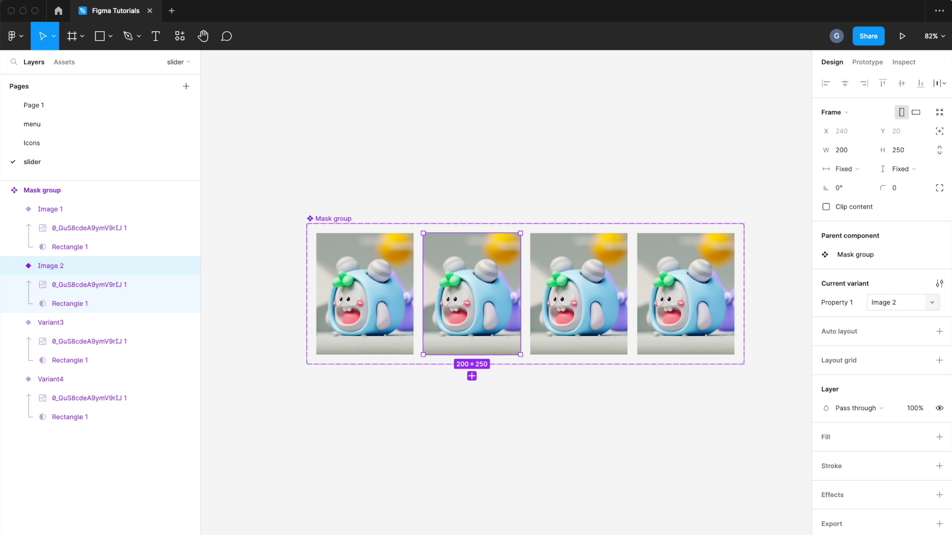
Step: Rename the third variant's Property 1 value to image 3 and the fourth variant's to image 4
{"action": "left_click", "coordinate": [578, 293]}
{"action": "left_click", "coordinate": [876, 305]}
{"action": "type", "text": "image"}
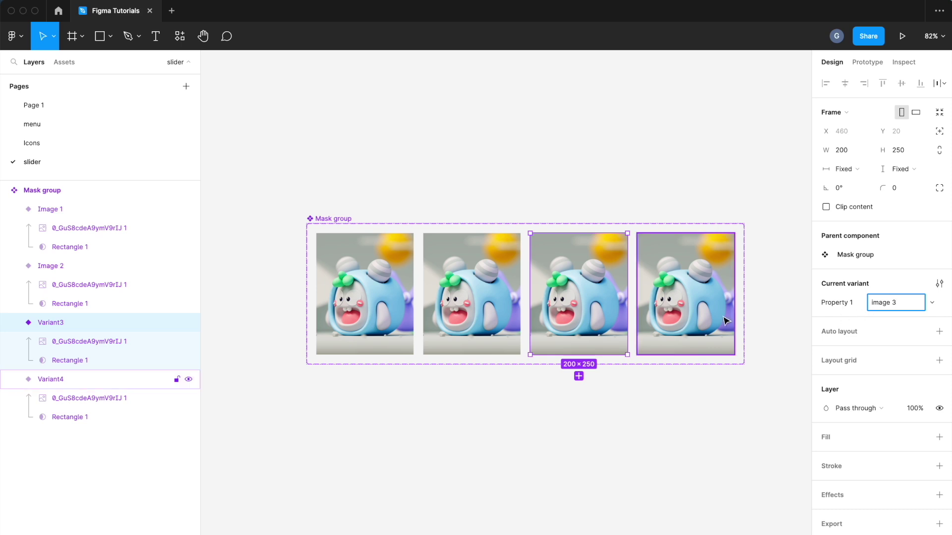
{"action": "key", "text": "Return"}
{"action": "left_click", "coordinate": [686, 292]}
{"action": "left_click", "coordinate": [911, 309]}
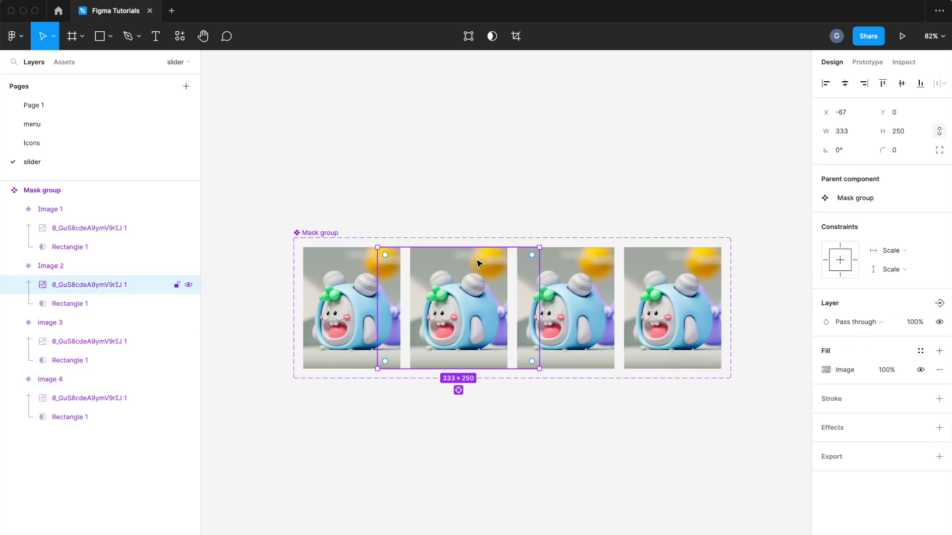
Step: Run the Unsplash plugin on the Image 2 variant's picture and search for "3d cartoon"
{"action": "right_click", "coordinate": [477, 262]}
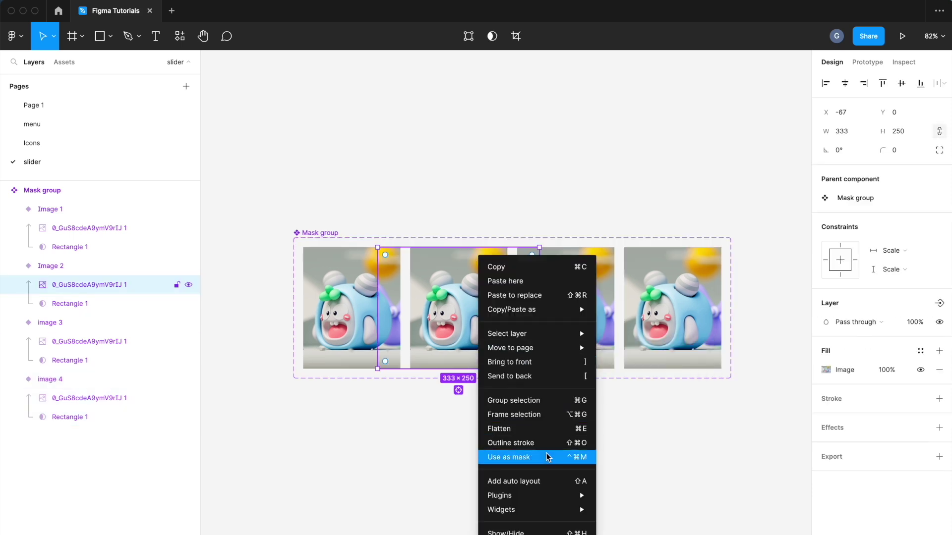
{"action": "mouse_move", "coordinate": [525, 495]}
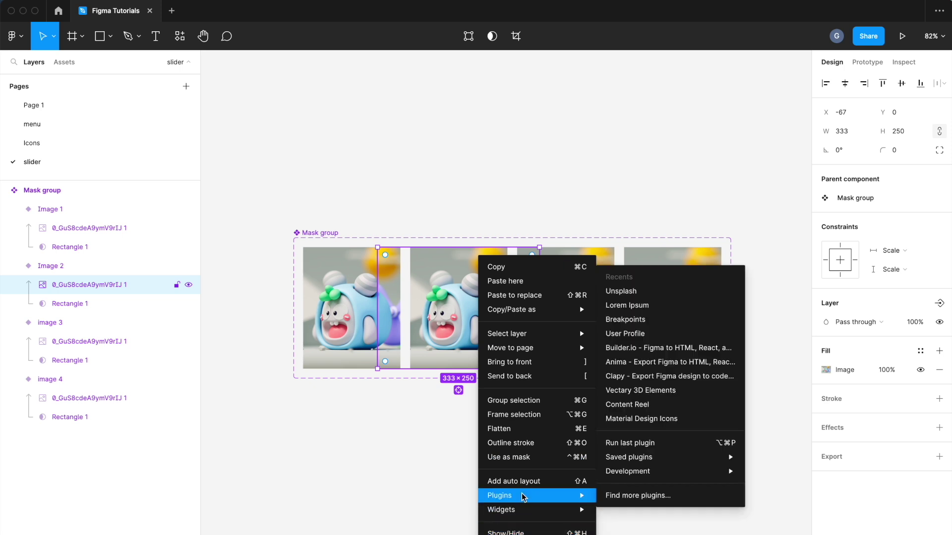
{"action": "left_click", "coordinate": [677, 296]}
{"action": "left_click_drag", "start_coordinate": [795, 250], "coordinate": [786, 141]}
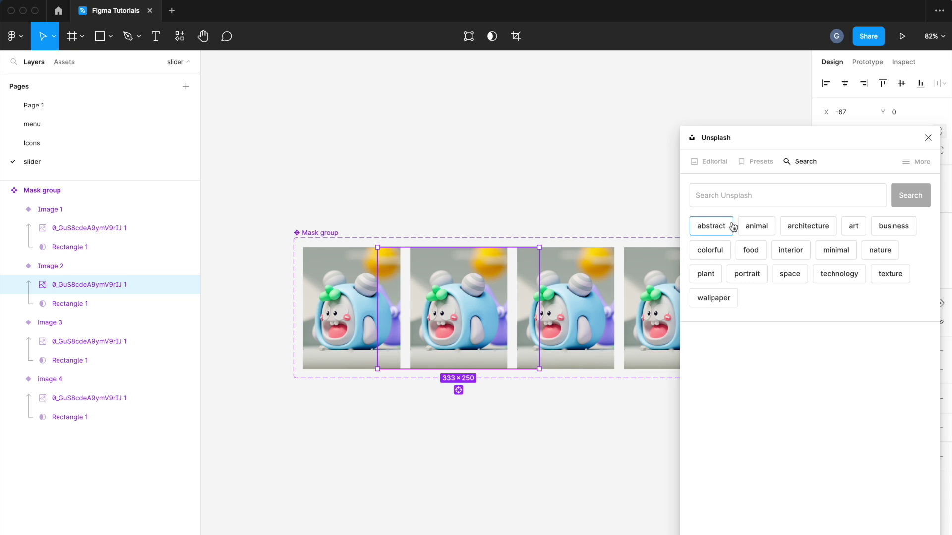
{"action": "left_click", "coordinate": [727, 195]}
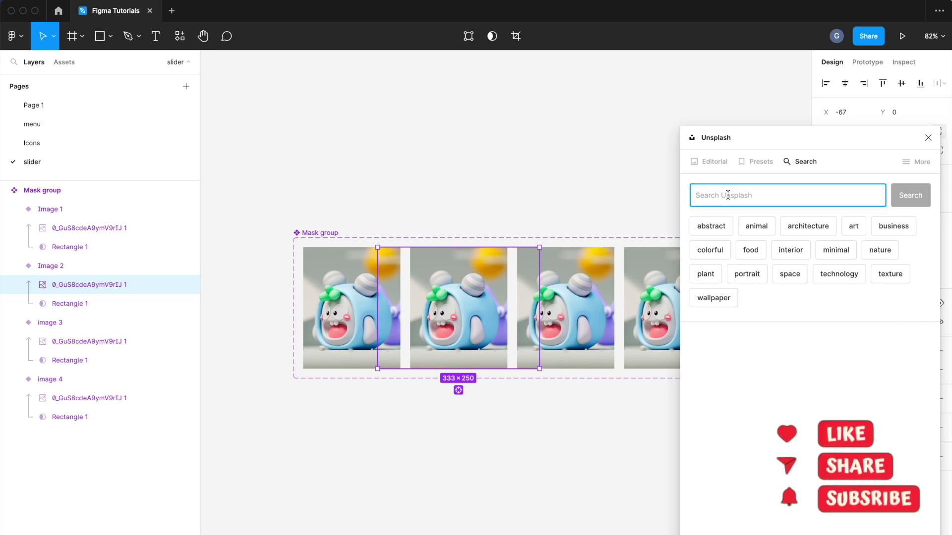
{"action": "type", "text": "3d cartoon"}
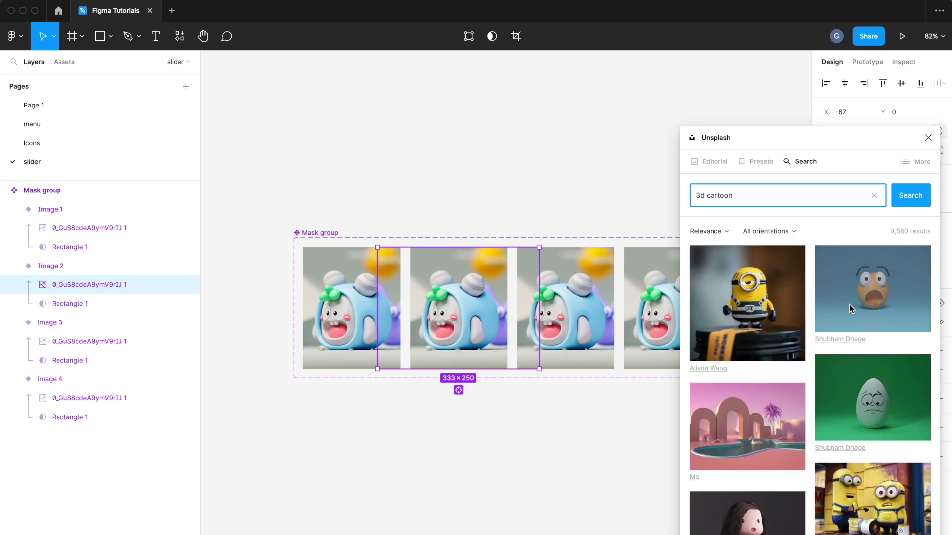
Step: Try the pink horned monster in the Image 2 variant, and replace it with the teal character wearing a straw hat
{"action": "scroll", "coordinate": [850, 309], "scroll_direction": "down", "scroll_amount": 10}
{"action": "scroll", "coordinate": [851, 308], "scroll_direction": "down", "scroll_amount": 10}
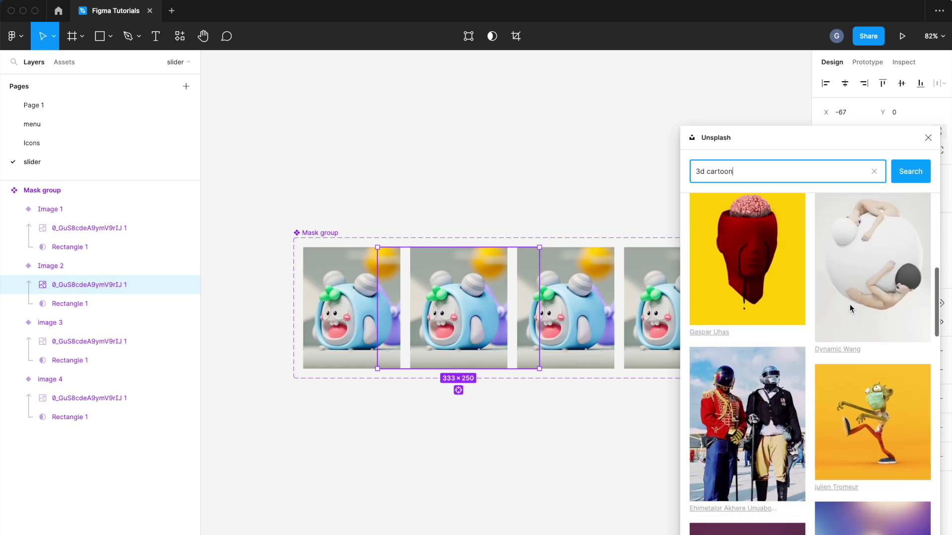
{"action": "scroll", "coordinate": [851, 308], "scroll_direction": "down", "scroll_amount": 10}
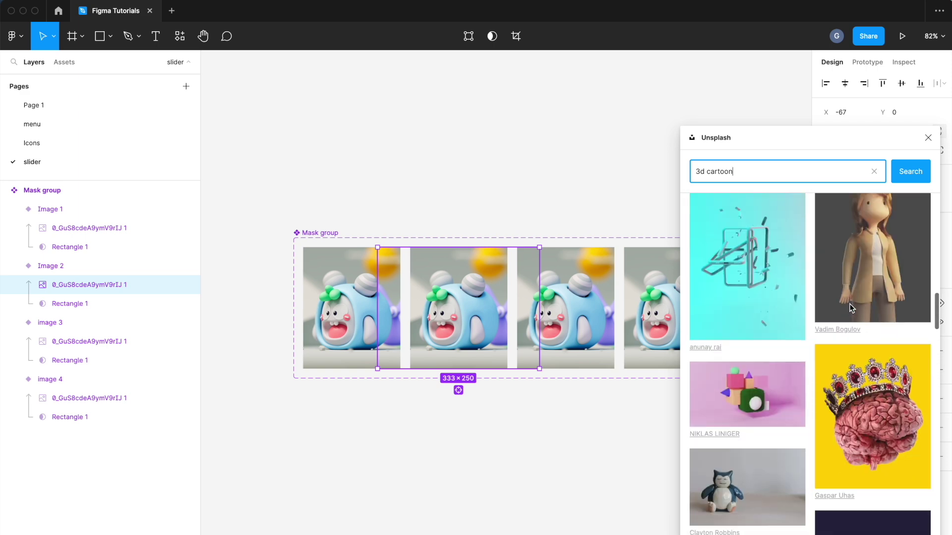
{"action": "scroll", "coordinate": [851, 308], "scroll_direction": "down", "scroll_amount": 5}
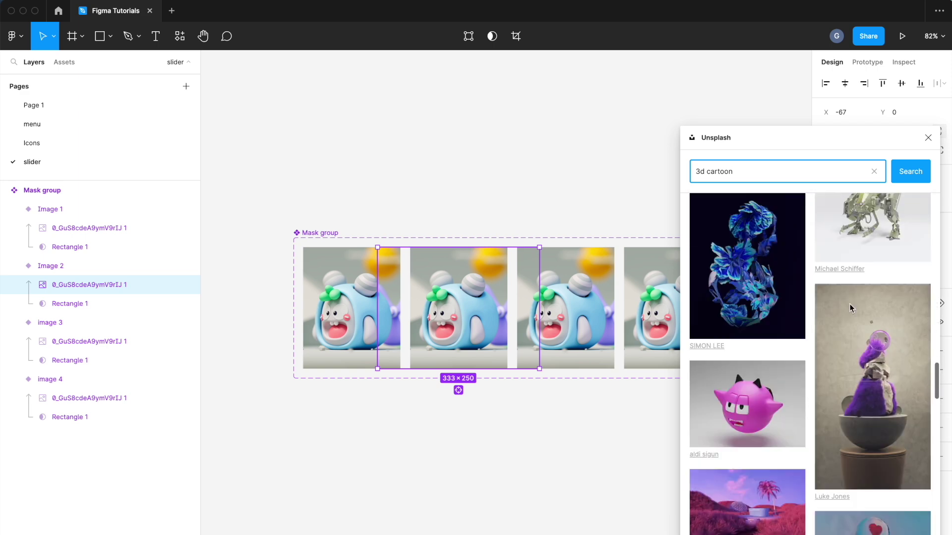
{"action": "left_click", "coordinate": [751, 284]}
{"action": "scroll", "coordinate": [817, 296], "scroll_direction": "down", "scroll_amount": 3}
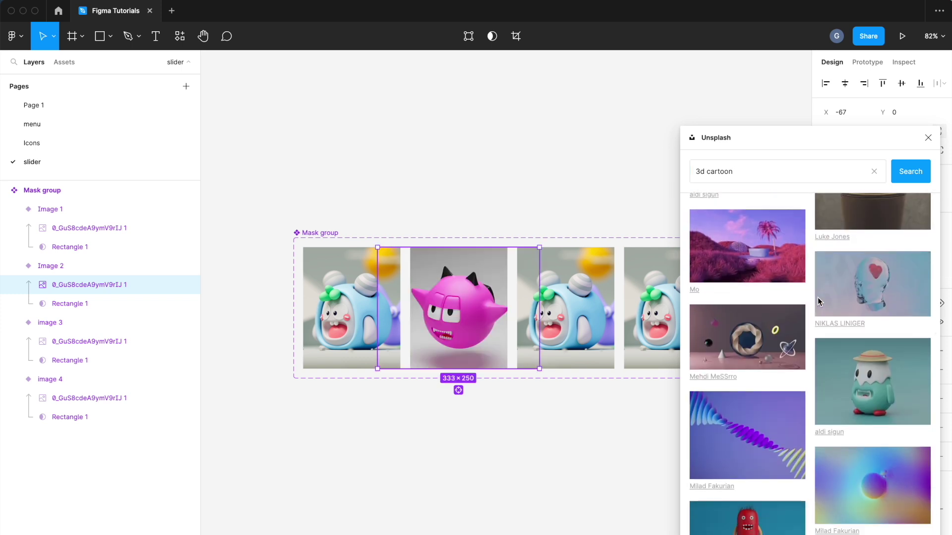
{"action": "left_click", "coordinate": [845, 370]}
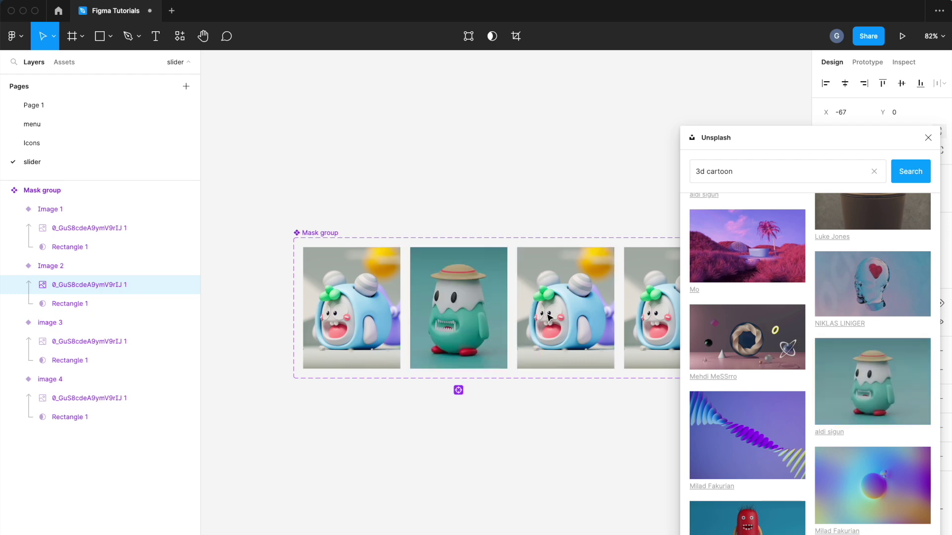
Step: Replace the image 3 variant's picture with the green robot on an orange background from the Unsplash results
{"action": "left_click", "coordinate": [552, 329]}
{"action": "scroll", "coordinate": [867, 403], "scroll_direction": "down", "scroll_amount": 2}
{"action": "scroll", "coordinate": [834, 397], "scroll_direction": "down", "scroll_amount": 15}
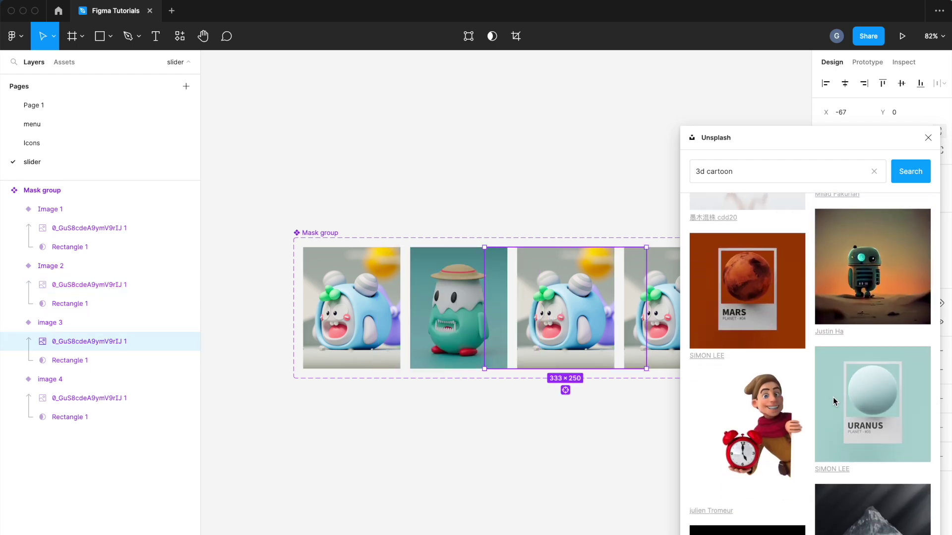
{"action": "scroll", "coordinate": [834, 399], "scroll_direction": "down", "scroll_amount": 1}
{"action": "left_click", "coordinate": [872, 276]}
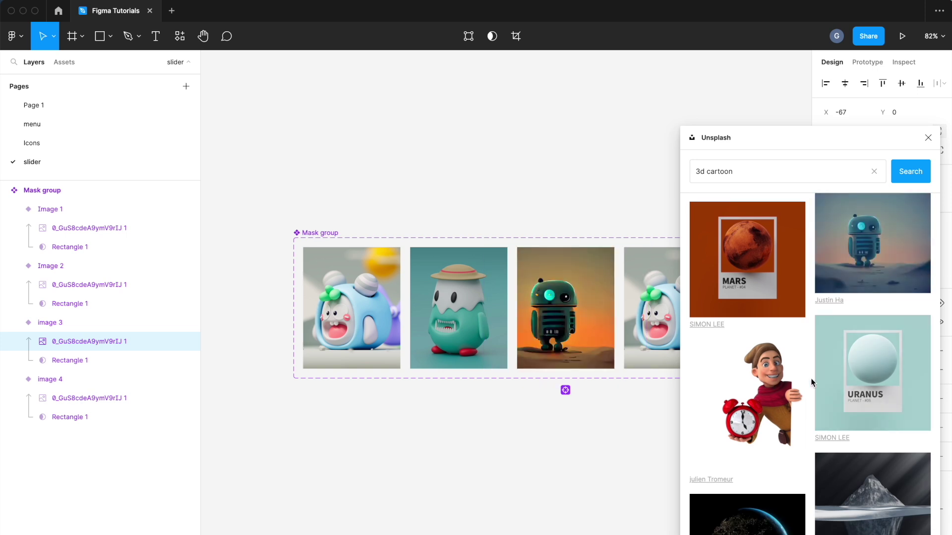
Step: Replace the image 4 variant's picture with the pink horned monster from the Unsplash results and close the plugin
{"action": "double_click", "coordinate": [680, 321]}
{"action": "left_click_drag", "start_coordinate": [935, 411], "coordinate": [938, 170]}
{"action": "scroll", "coordinate": [938, 173], "scroll_direction": "down", "scroll_amount": 4}
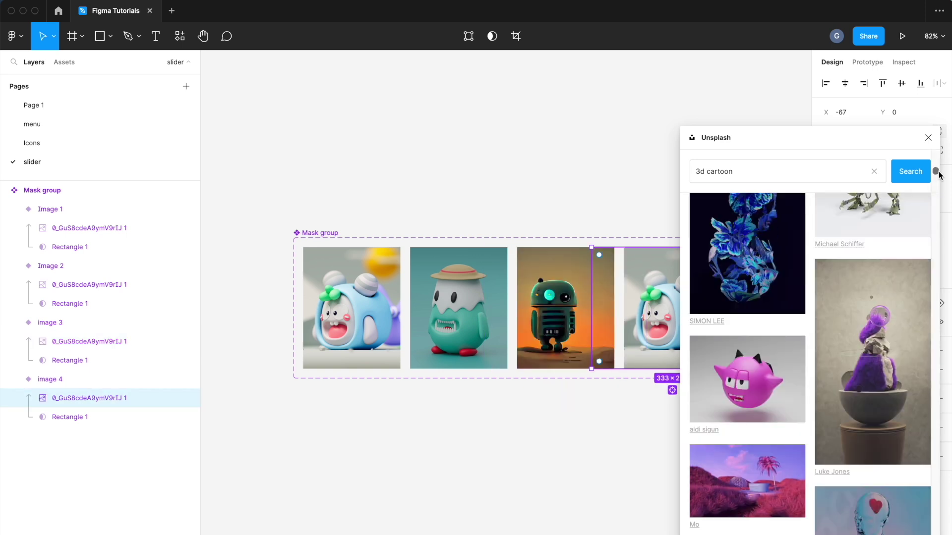
{"action": "left_click", "coordinate": [744, 390]}
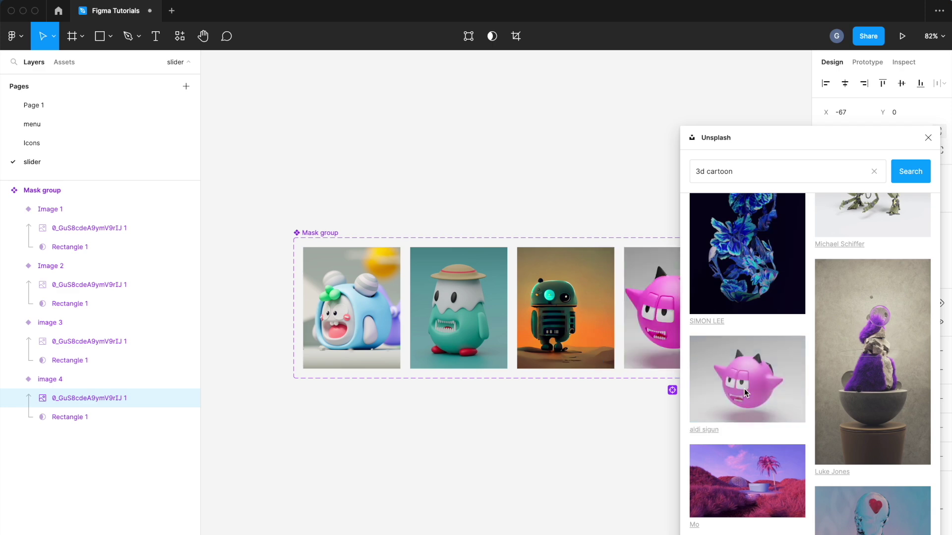
{"action": "scroll", "coordinate": [747, 393], "scroll_direction": "up", "scroll_amount": 4}
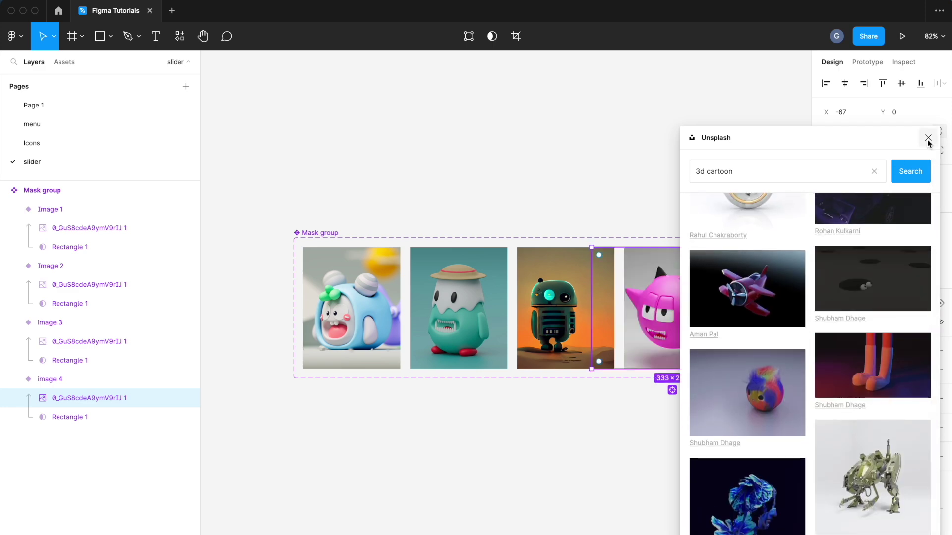
{"action": "left_click", "coordinate": [928, 137]}
{"action": "left_click", "coordinate": [769, 221]}
{"action": "scroll", "coordinate": [769, 221], "scroll_direction": "down", "scroll_amount": 1}
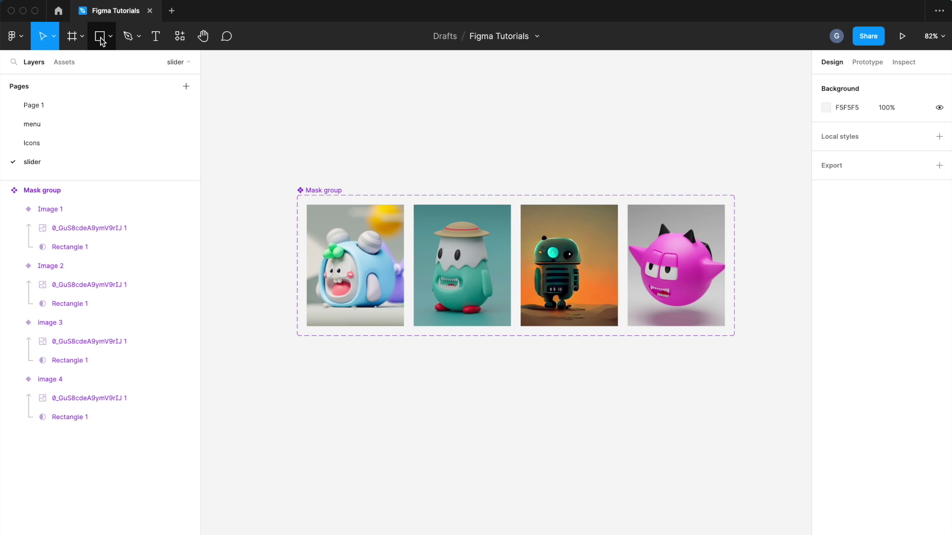
Step: Draw a rectangle below the Mask group set and make it a 10 × 10 square with corner radius 1
{"action": "scroll", "coordinate": [197, 136], "scroll_direction": "down", "scroll_amount": 2}
{"action": "left_click", "coordinate": [99, 36]}
{"action": "mouse_move", "coordinate": [278, 312]}
{"action": "left_mouse_down"}
{"action": "mouse_move", "coordinate": [304, 339]}
{"action": "mouse_move", "coordinate": [346, 329]}
{"action": "left_mouse_up"}
{"action": "scroll", "coordinate": [297, 329], "scroll_direction": "up", "scroll_amount": 5}
{"action": "left_click", "coordinate": [852, 133]}
{"action": "type", "text": "10"}
{"action": "key", "text": "Return"}
{"action": "left_click", "coordinate": [911, 155]}
{"action": "type", "text": "1"}
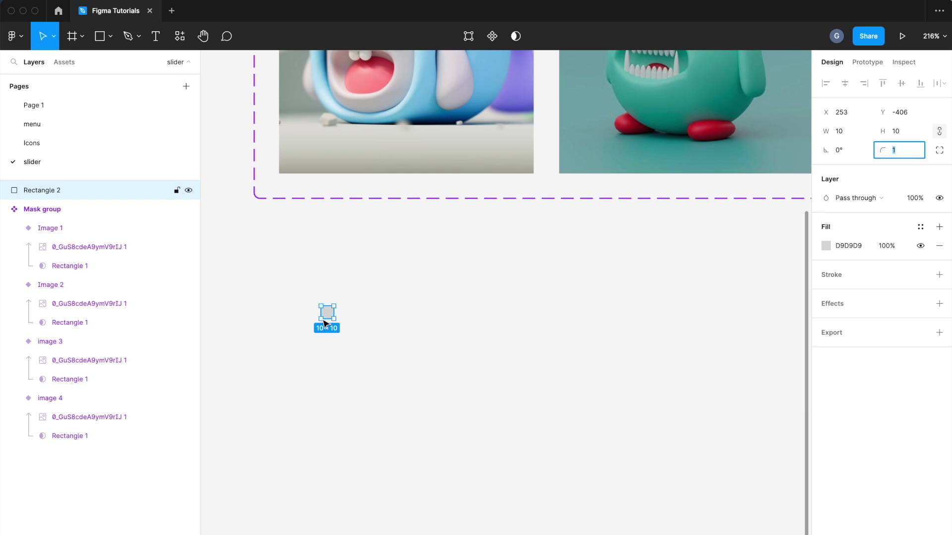
Step: Duplicate the small square into a horizontal row of four squares spaced 8 apart
{"action": "scroll", "coordinate": [325, 322], "scroll_direction": "up", "scroll_amount": 5}
{"action": "left_click_drag", "start_coordinate": [329, 315], "coordinate": [457, 313]}
{"action": "key", "text": "Right"}
{"action": "key", "text": "Right"}
{"action": "left_click", "coordinate": [348, 312], "text": "shift"}
{"action": "left_click", "coordinate": [493, 350]}
Step: Wrap the four small squares in a horizontal auto layout with centred alignment, keeping the 8 gap
{"action": "left_click_drag", "start_coordinate": [546, 353], "coordinate": [259, 279]}
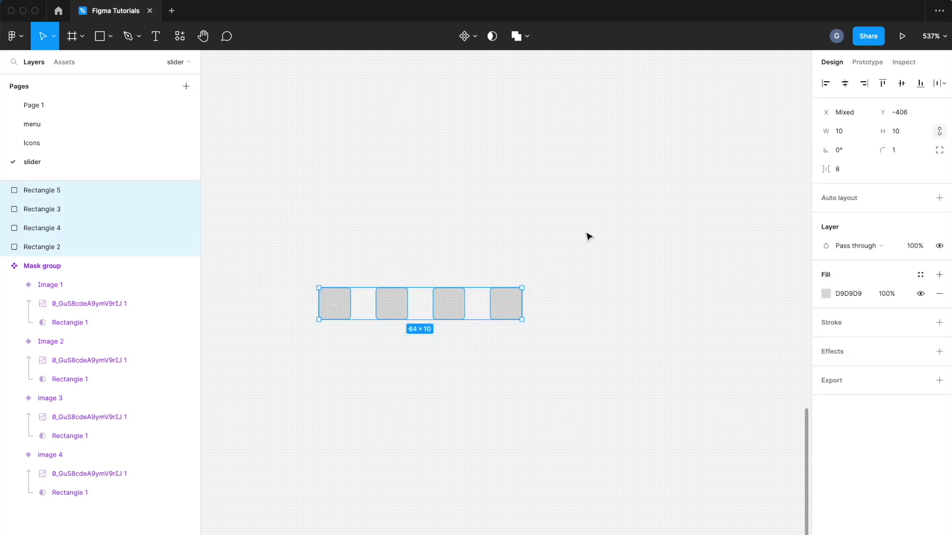
{"action": "left_click", "coordinate": [939, 199]}
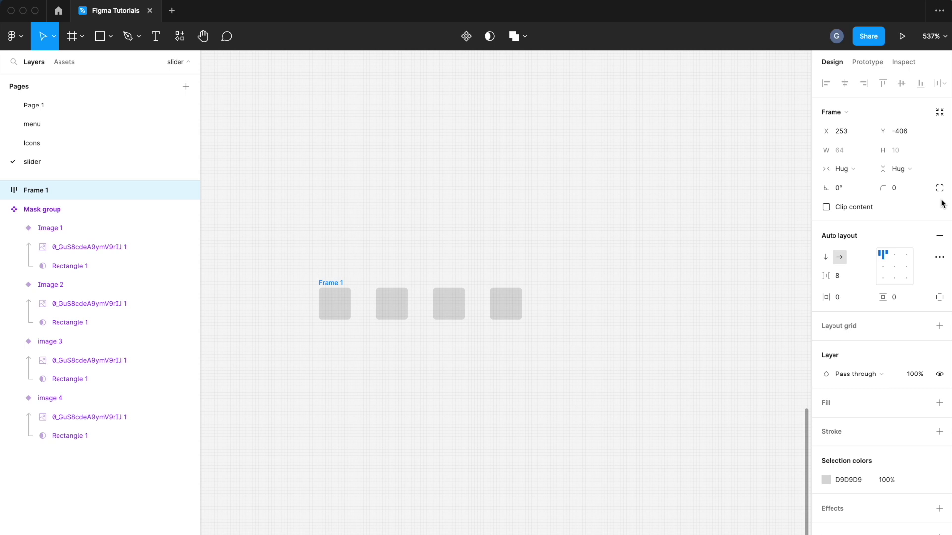
{"action": "left_click", "coordinate": [894, 266]}
{"action": "left_click", "coordinate": [844, 279]}
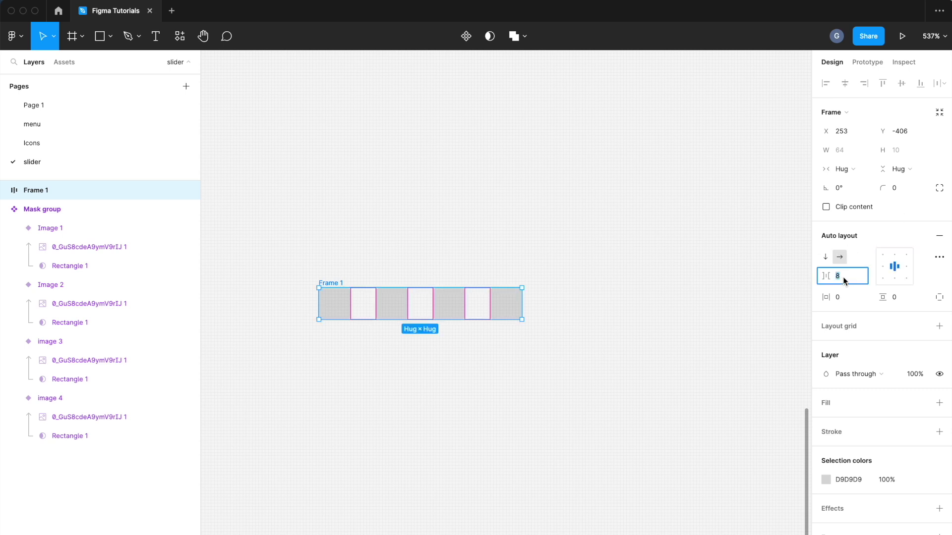
{"action": "left_click", "coordinate": [619, 307]}
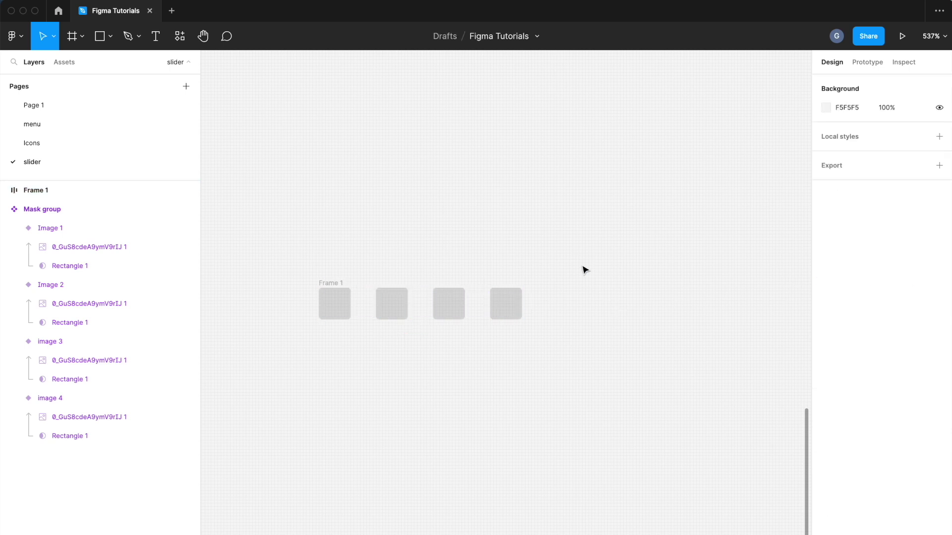
Step: Turn the row of squares into a component and give its four squares a "Show layers" boolean property set to True
{"action": "left_click", "coordinate": [336, 286]}
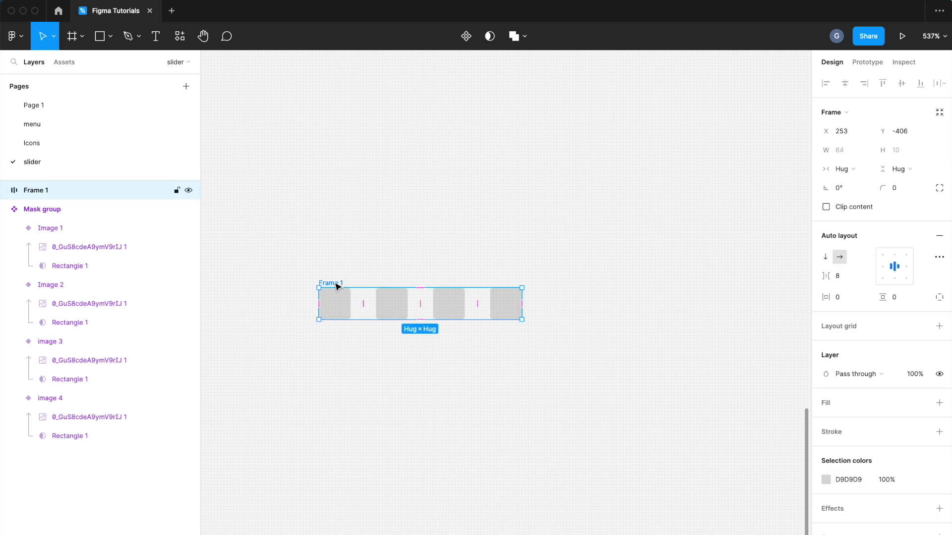
{"action": "left_click", "coordinate": [474, 39]}
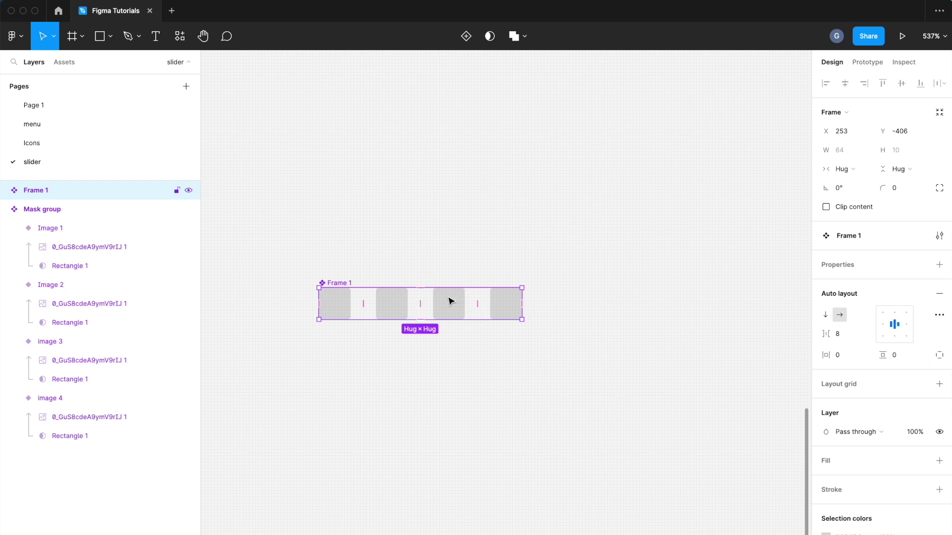
{"action": "double_click", "coordinate": [510, 307]}
{"action": "left_click", "coordinate": [446, 305], "text": "shift"}
{"action": "left_click_drag", "start_coordinate": [424, 312], "coordinate": [346, 312]}
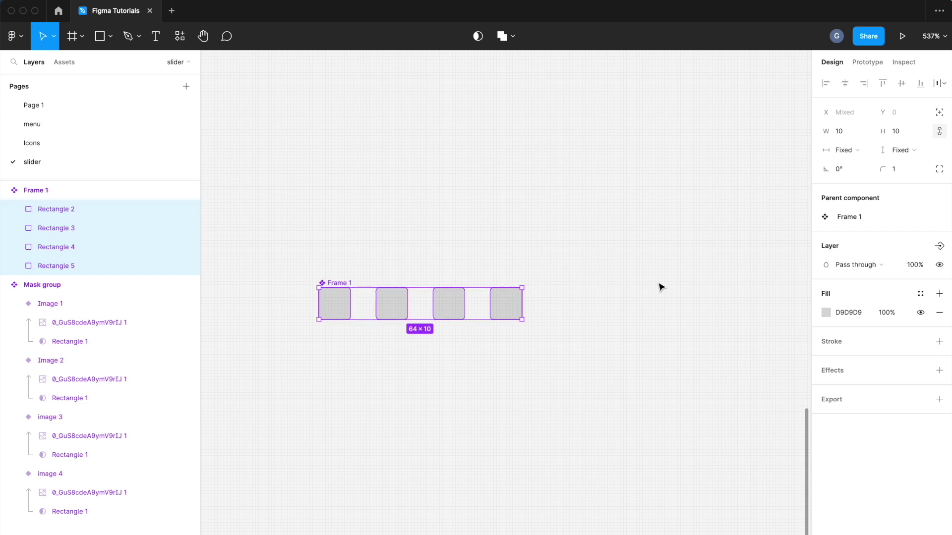
{"action": "left_click", "coordinate": [938, 248]}
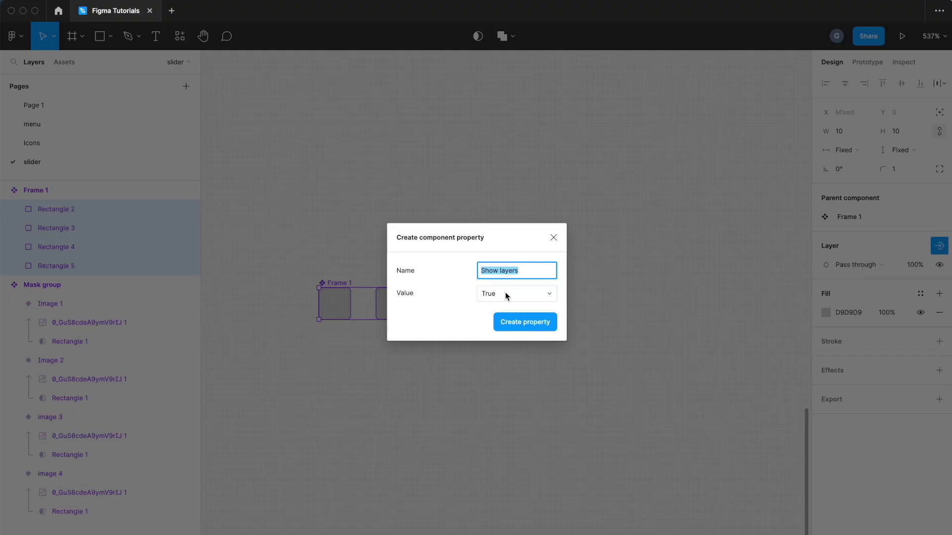
{"action": "left_click", "coordinate": [531, 326]}
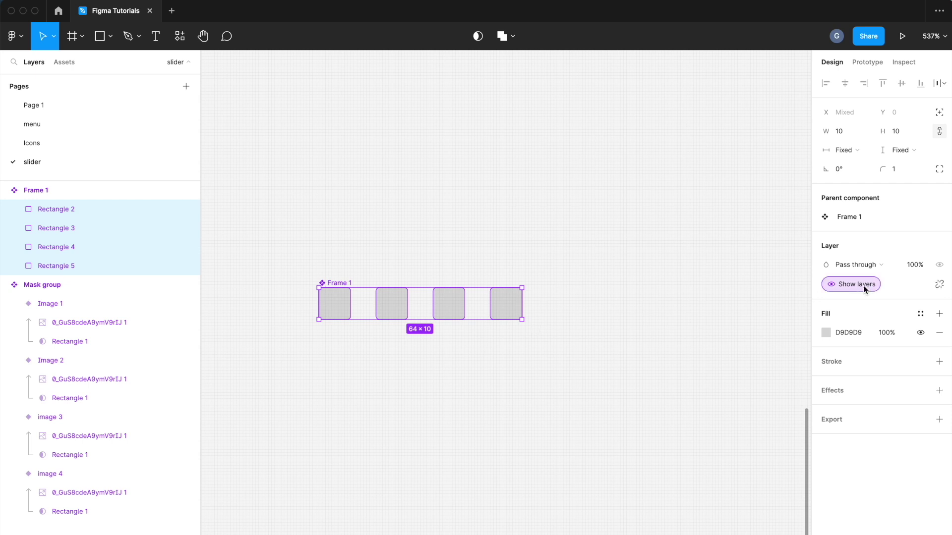
{"action": "left_click", "coordinate": [407, 248]}
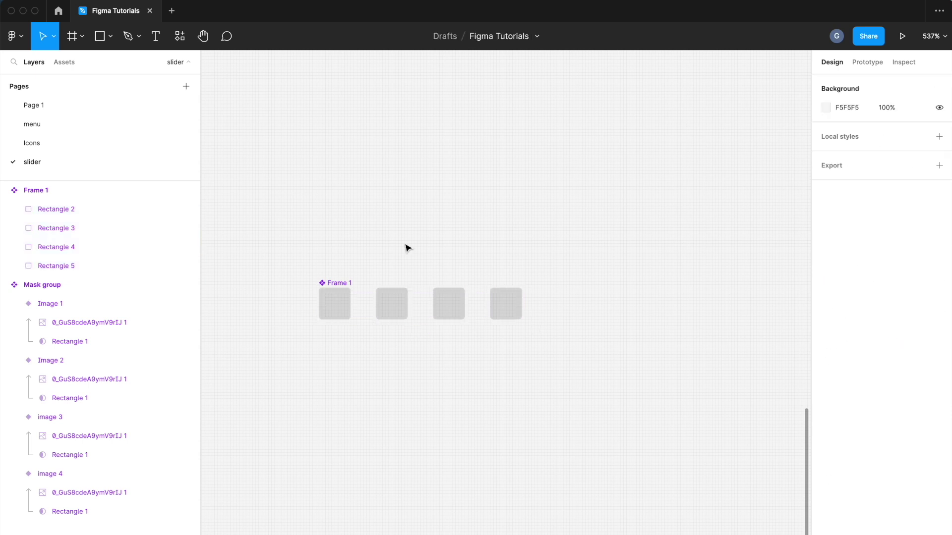
Step: Add a second variant to the squares component and set the corner radius of its four squares to 10
{"action": "left_click", "coordinate": [343, 283]}
{"action": "left_click", "coordinate": [460, 36]}
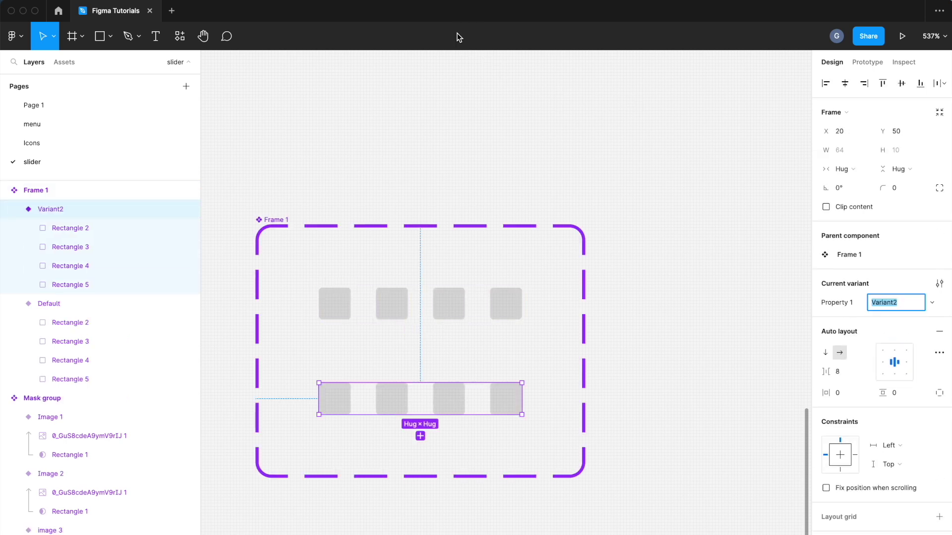
{"action": "left_click", "coordinate": [494, 410]}
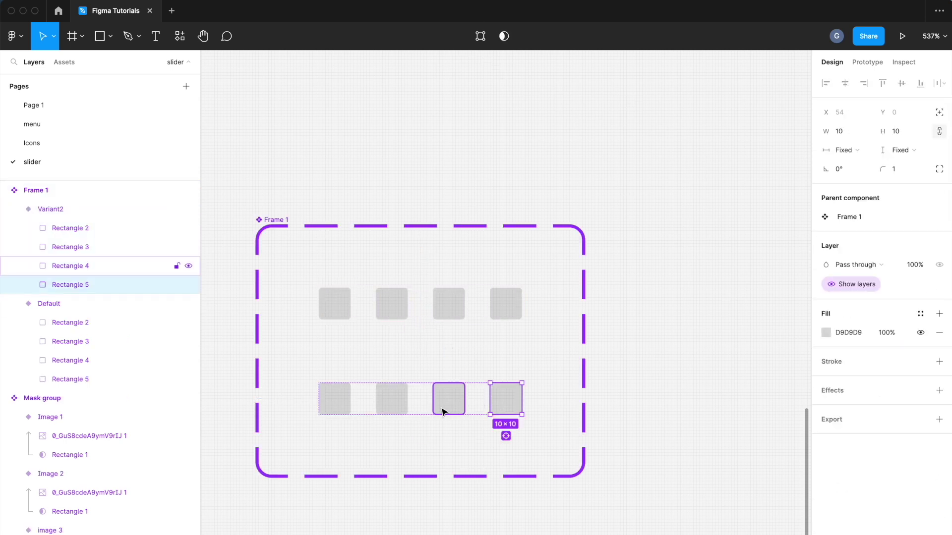
{"action": "left_click", "coordinate": [441, 410], "text": "shift"}
{"action": "left_click", "coordinate": [386, 412], "text": "shift"}
{"action": "left_click", "coordinate": [335, 400], "text": "shift"}
{"action": "left_click", "coordinate": [893, 169]}
{"action": "type", "text": "11"}
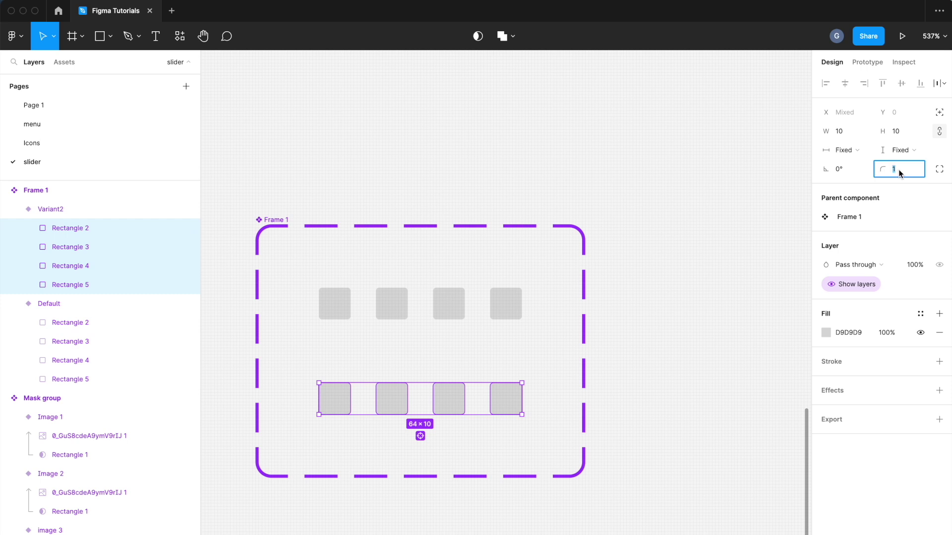
{"action": "key", "text": "Return"}
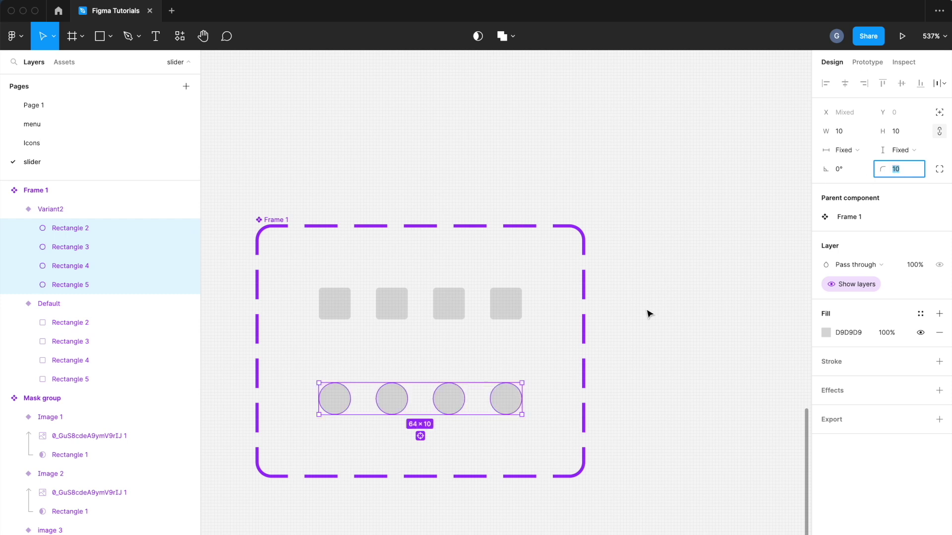
{"action": "left_click", "coordinate": [648, 313]}
Step: Move the Frame 1 component set directly under the Mask group set, aligned with its left edge at X 200, Y -464
{"action": "key", "text": "minus"}
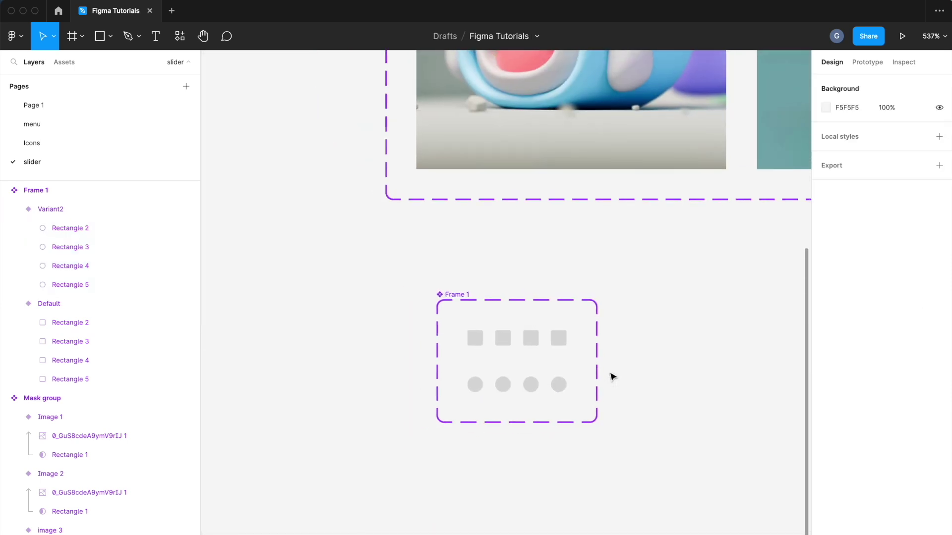
{"action": "left_click_drag", "start_coordinate": [450, 295], "coordinate": [403, 240]}
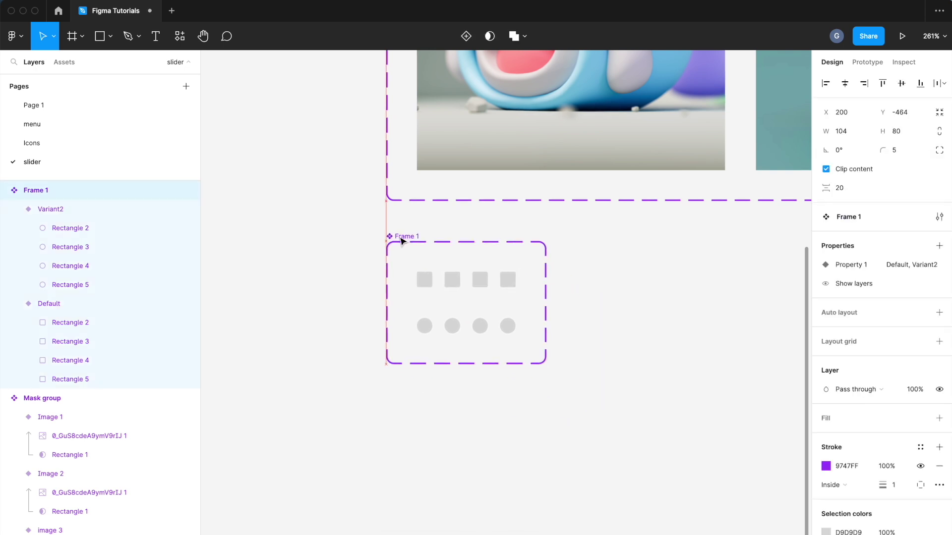
{"action": "left_click", "coordinate": [614, 253]}
Step: Place a standalone copy of the Image 1 variant's picture below the Frame 1 component set
{"action": "scroll", "coordinate": [377, 361], "scroll_direction": "down", "scroll_amount": 4}
{"action": "scroll", "coordinate": [376, 361], "scroll_direction": "up", "scroll_amount": 3}
{"action": "scroll", "coordinate": [391, 356], "scroll_direction": "down", "scroll_amount": 3}
{"action": "scroll", "coordinate": [411, 360], "scroll_direction": "down", "scroll_amount": 1}
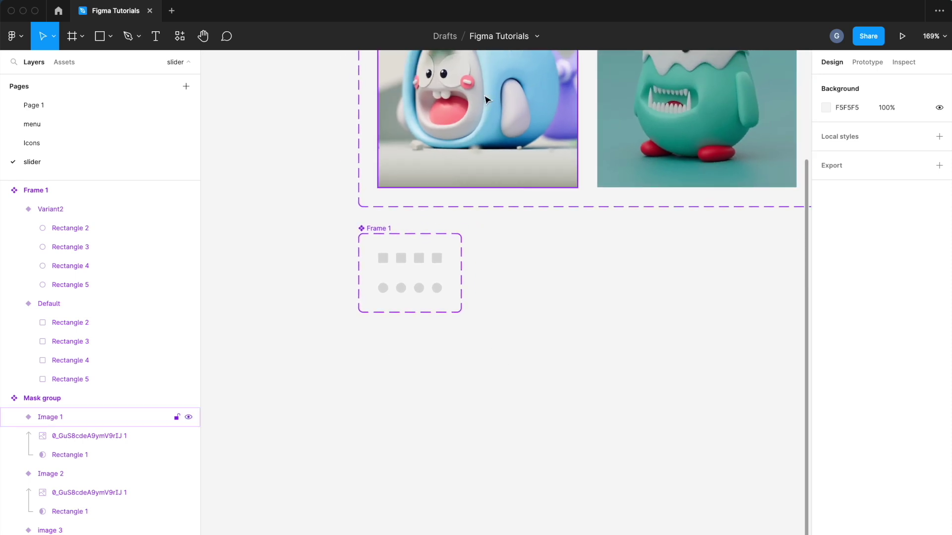
{"action": "left_click", "coordinate": [462, 93], "text": "super"}
{"action": "scroll", "coordinate": [429, 144], "scroll_direction": "up", "scroll_amount": 3}
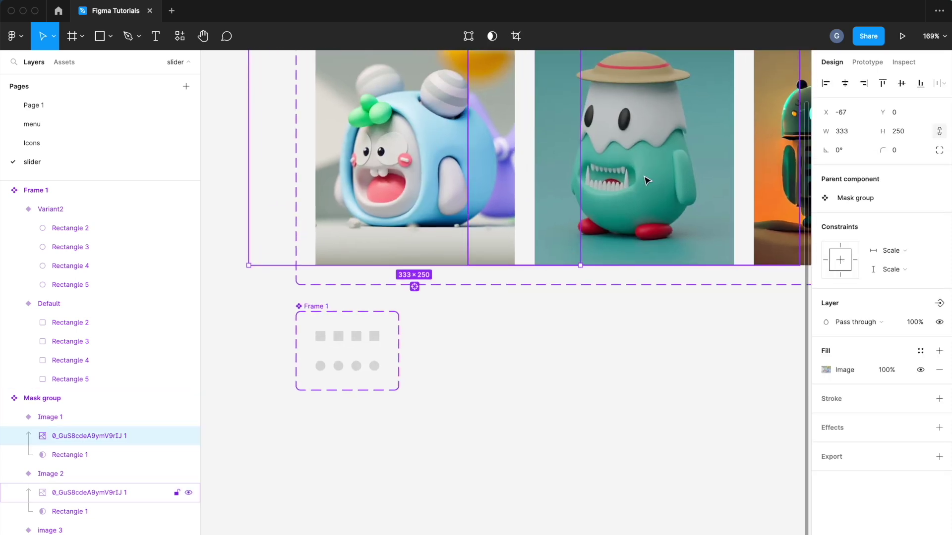
{"action": "left_click_drag", "start_coordinate": [443, 174], "coordinate": [448, 534]}
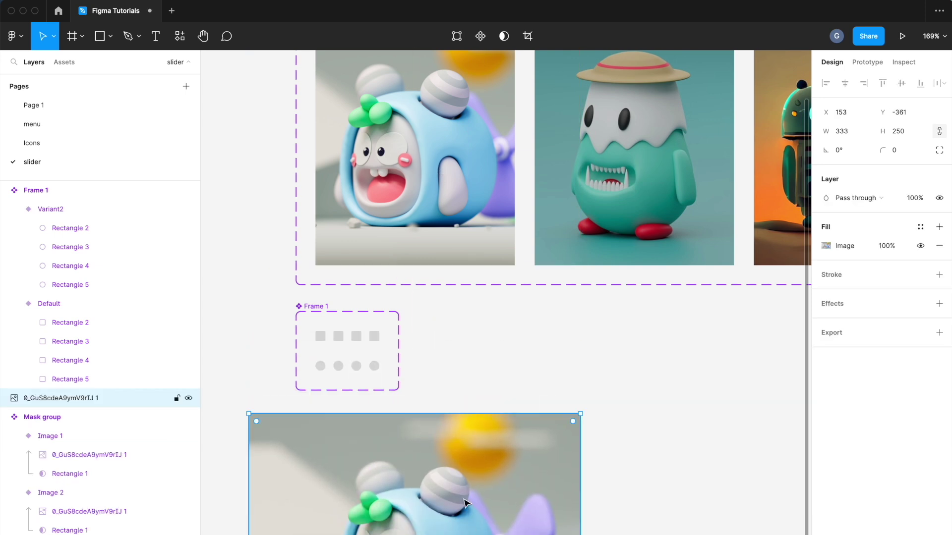
Step: Place copies of the Image 2, image 3 and image 4 variants' pictures in the same row as the first copy
{"action": "scroll", "coordinate": [346, 326], "scroll_direction": "down", "scroll_amount": 1}
{"action": "left_click", "coordinate": [529, 224], "text": "super"}
{"action": "left_click_drag", "start_coordinate": [532, 209], "coordinate": [527, 470]}
{"action": "left_click", "coordinate": [581, 280], "text": "super"}
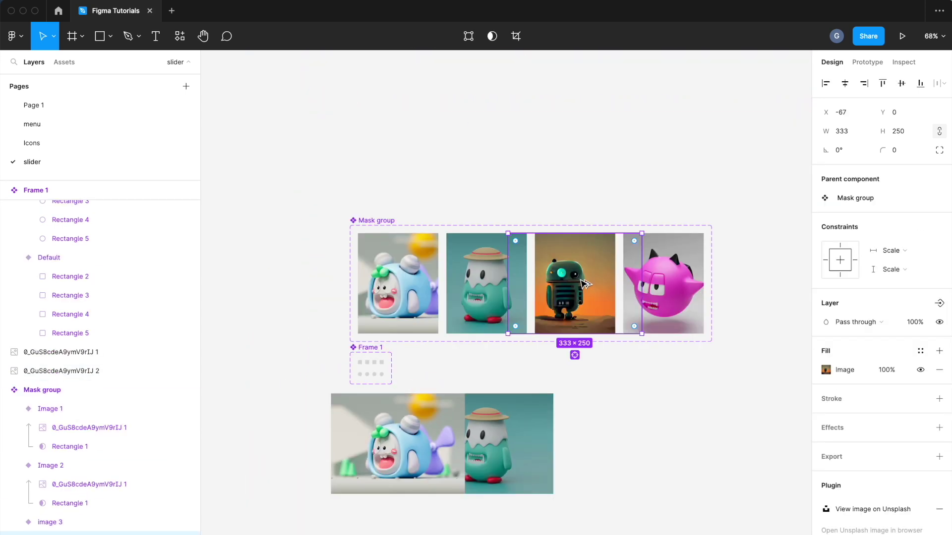
{"action": "left_click_drag", "start_coordinate": [585, 284], "coordinate": [586, 448]}
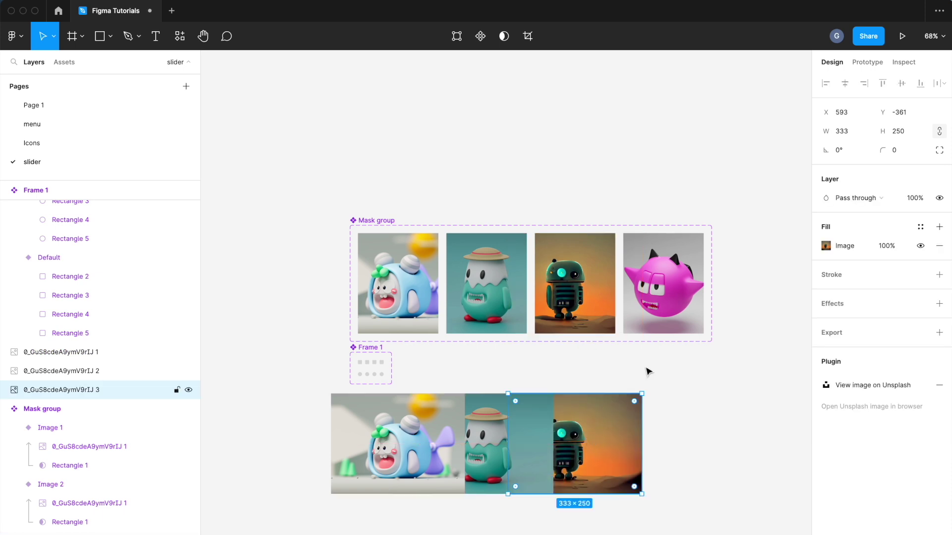
{"action": "left_click", "coordinate": [679, 303], "text": "super"}
{"action": "left_click_drag", "start_coordinate": [681, 296], "coordinate": [703, 457]}
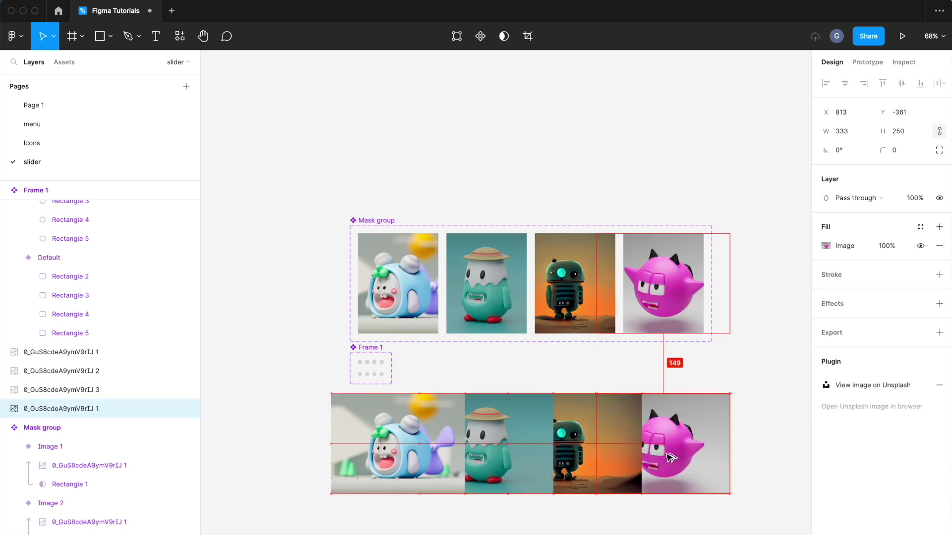
Step: Unlock the proportions of the four copied pictures and resize each to 32 × 32
{"action": "left_click", "coordinate": [703, 520]}
{"action": "left_click_drag", "start_coordinate": [713, 534], "coordinate": [350, 452]}
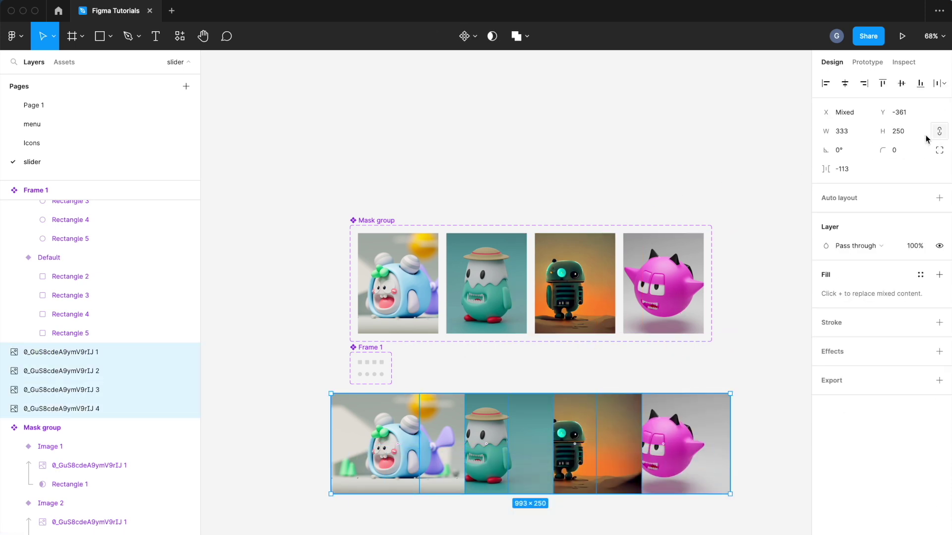
{"action": "left_click", "coordinate": [849, 134]}
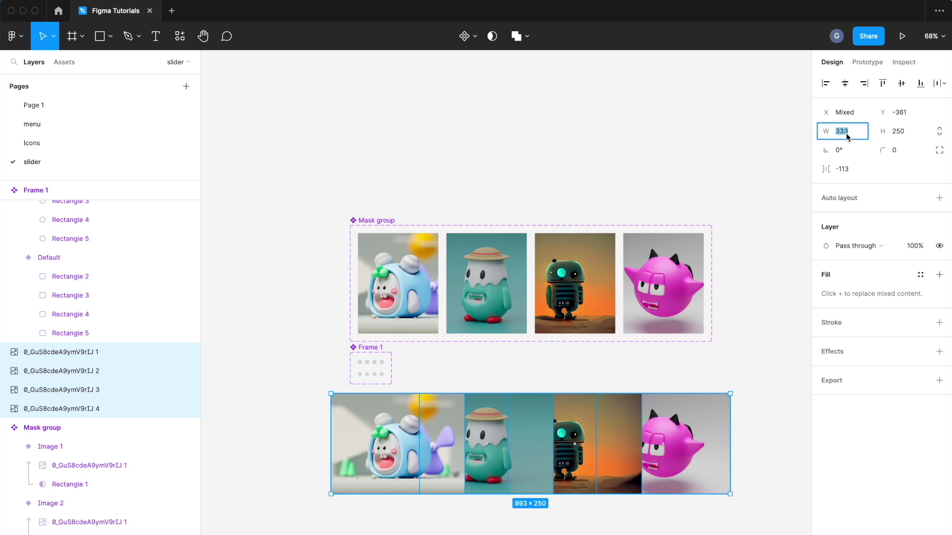
{"action": "left_click", "coordinate": [897, 131]}
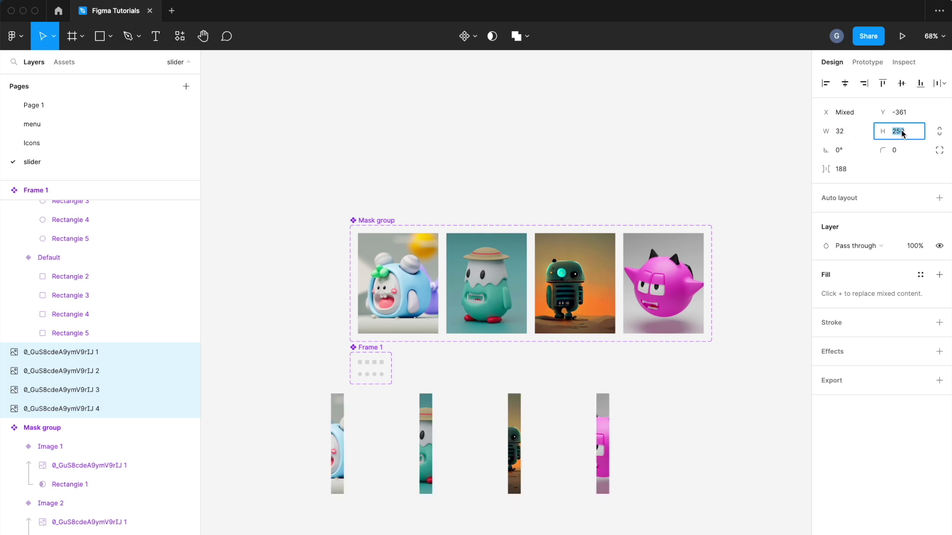
{"action": "type", "text": "32"}
{"action": "key", "text": "Return"}
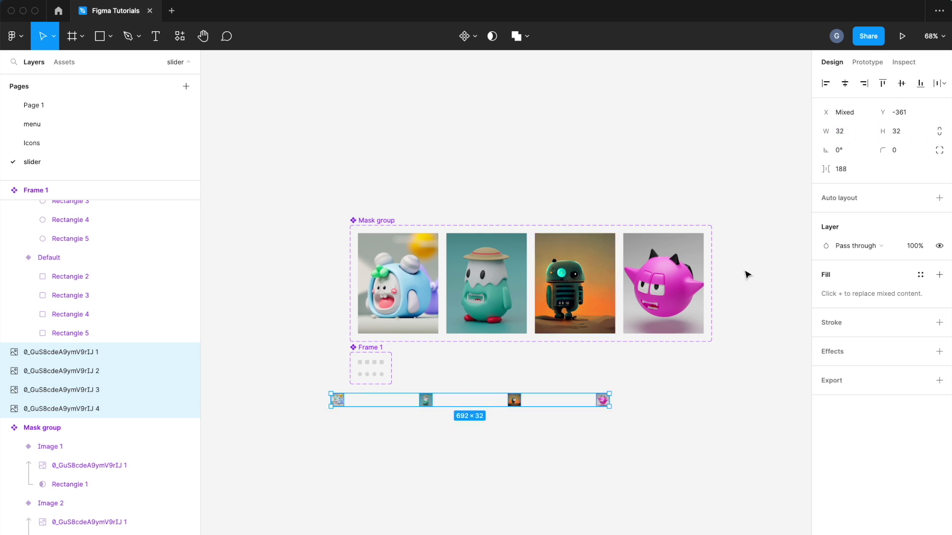
Step: Give the four thumbnails a corner radius of 8 with 100% corner smoothing
{"action": "scroll", "coordinate": [403, 392], "scroll_direction": "up", "scroll_amount": 5}
{"action": "left_click", "coordinate": [915, 155]}
{"action": "type", "text": "3"}
{"action": "key", "text": "Return"}
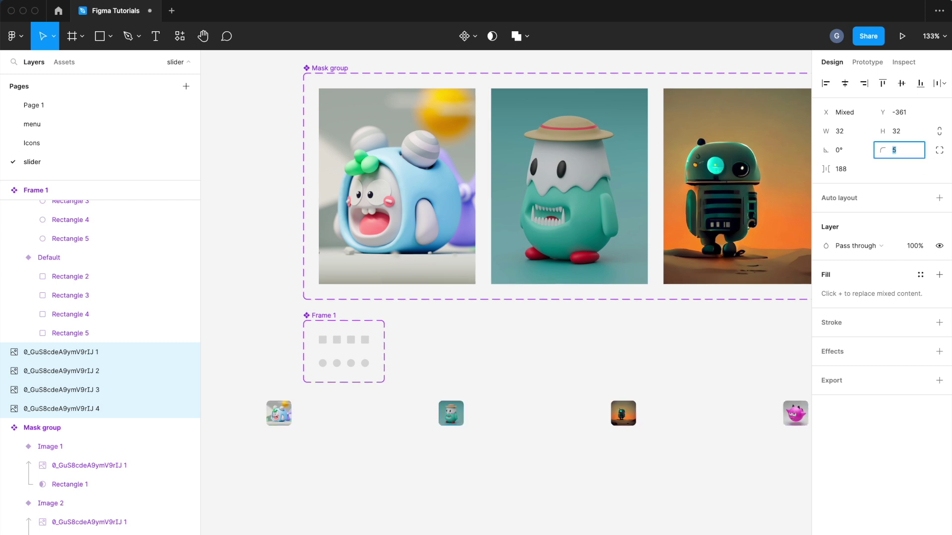
{"action": "left_click", "coordinate": [939, 150]}
{"action": "left_click", "coordinate": [939, 169]}
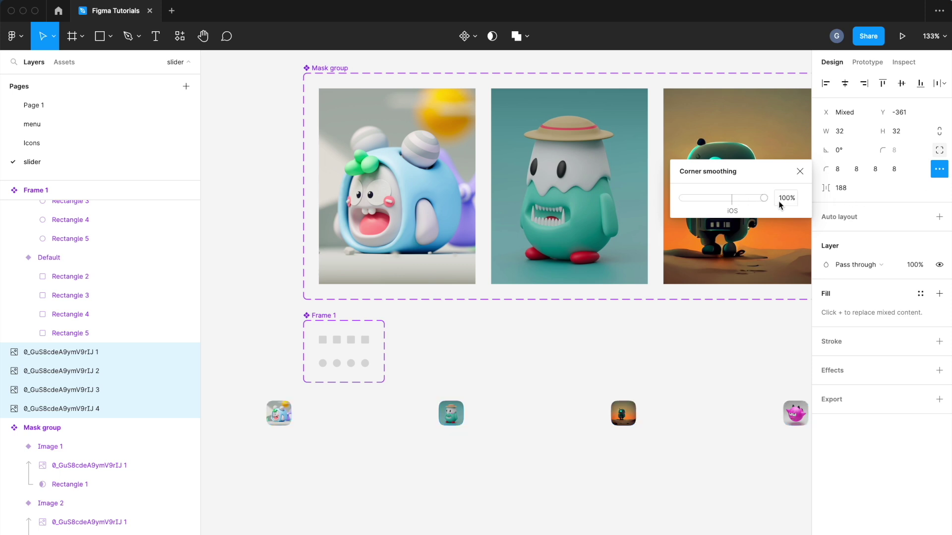
{"action": "left_click", "coordinate": [485, 373]}
{"action": "scroll", "coordinate": [335, 425], "scroll_direction": "down", "scroll_amount": 2}
Step: Wrap the four thumbnails in a horizontal auto layout frame with a gap of 8
{"action": "left_click_drag", "start_coordinate": [239, 405], "coordinate": [742, 439]}
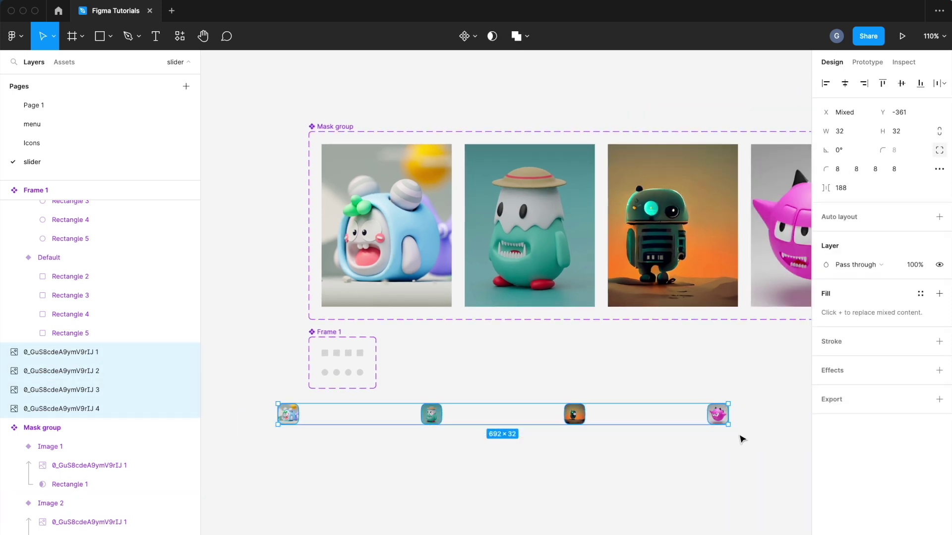
{"action": "left_click", "coordinate": [939, 216]}
{"action": "left_click", "coordinate": [846, 276]}
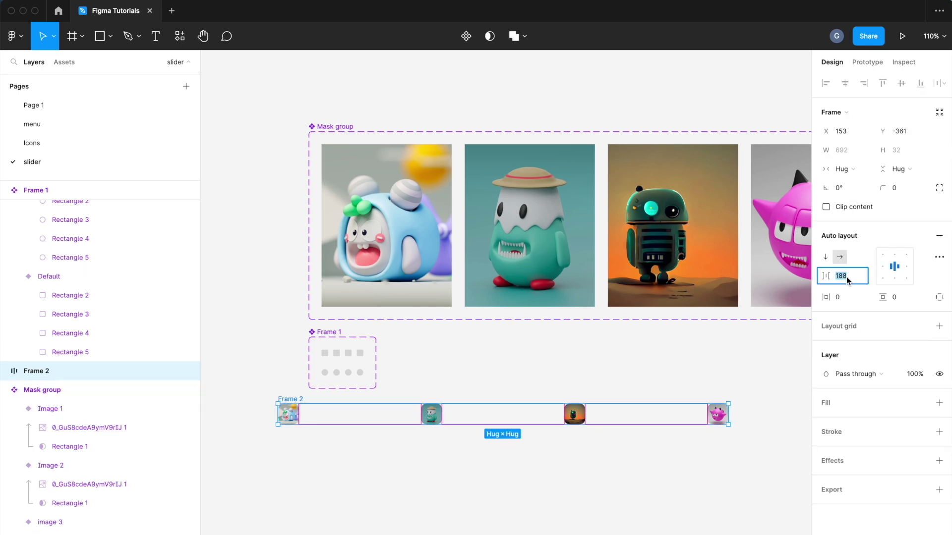
{"action": "type", "text": "8"}
{"action": "key", "text": "Return"}
{"action": "left_click", "coordinate": [417, 467]}
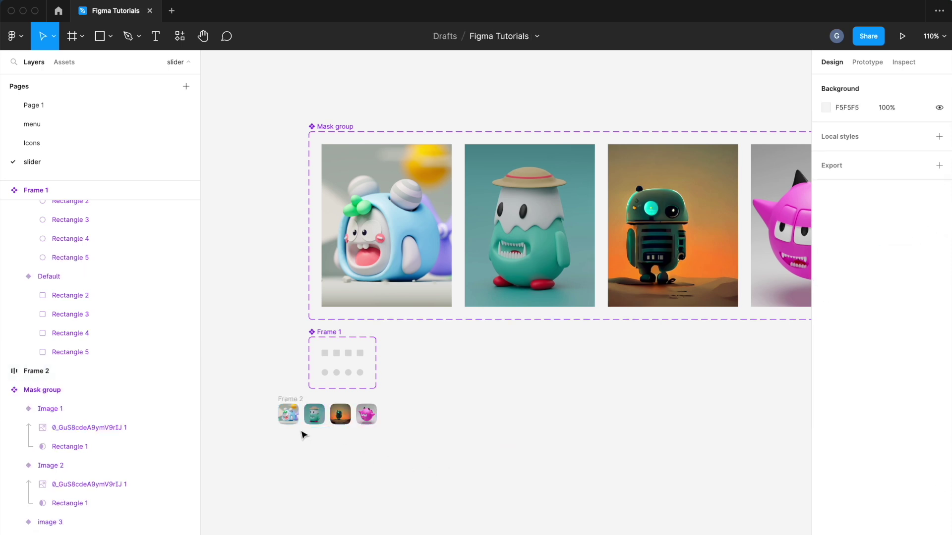
Step: Left-align the thumbnail row 26 below the dot indicator component set and turn it into a component
{"action": "scroll", "coordinate": [293, 428], "scroll_direction": "up", "scroll_amount": 4}
{"action": "left_click_drag", "start_coordinate": [291, 389], "coordinate": [341, 393]}
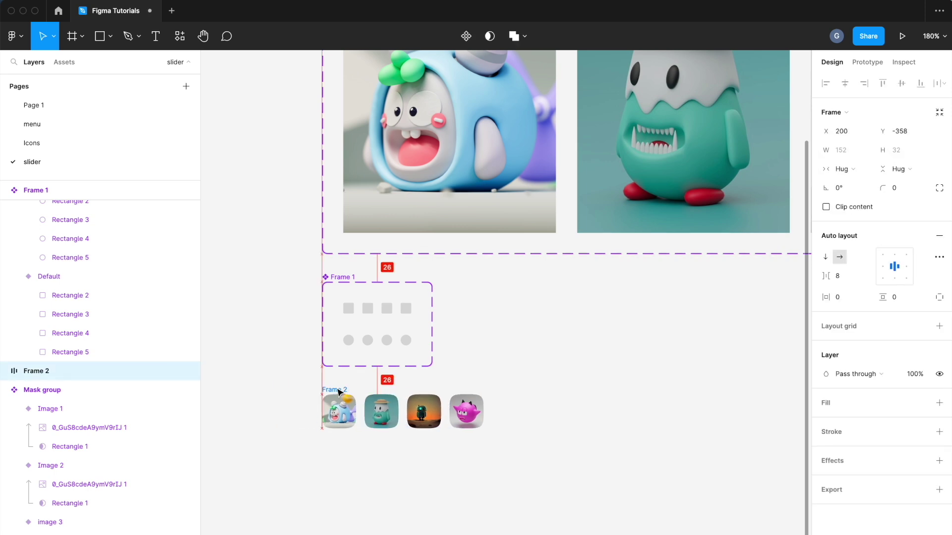
{"action": "left_click", "coordinate": [496, 359]}
{"action": "left_click", "coordinate": [466, 415]}
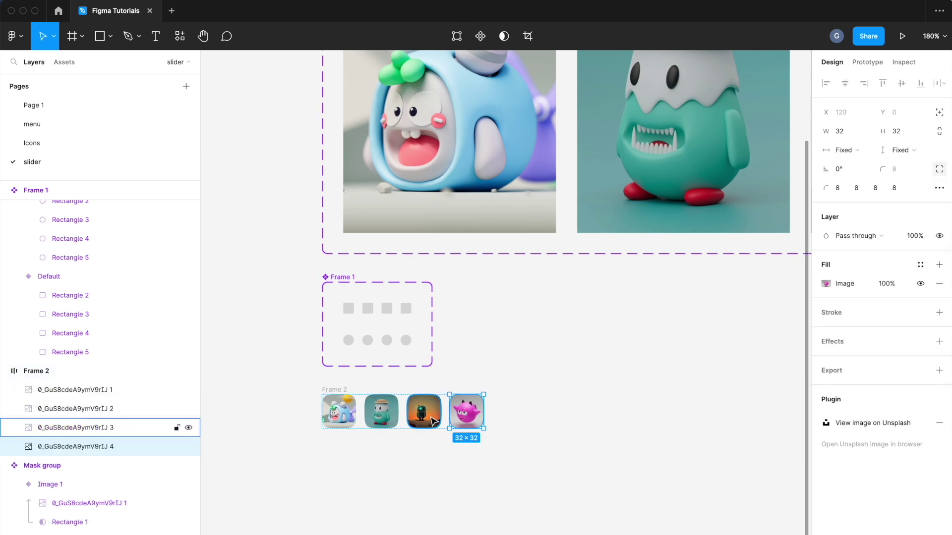
{"action": "left_click", "coordinate": [421, 421], "text": "shift"}
{"action": "left_click", "coordinate": [331, 390]}
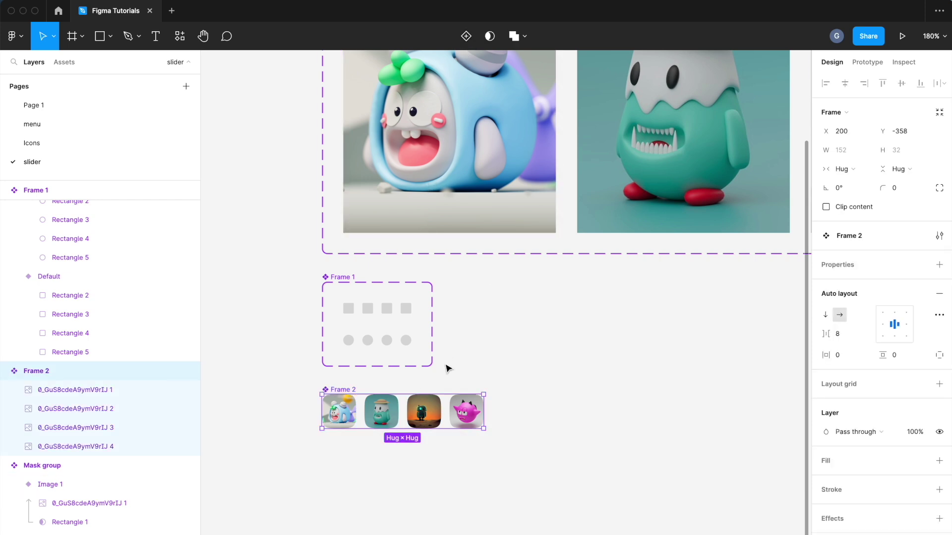
Step: Create a layer visibility property named Show layers, with value True, for all four thumbnails in the component
{"action": "left_click", "coordinate": [469, 421]}
{"action": "left_click", "coordinate": [422, 419]}
{"action": "left_click", "coordinate": [466, 412], "text": "shift"}
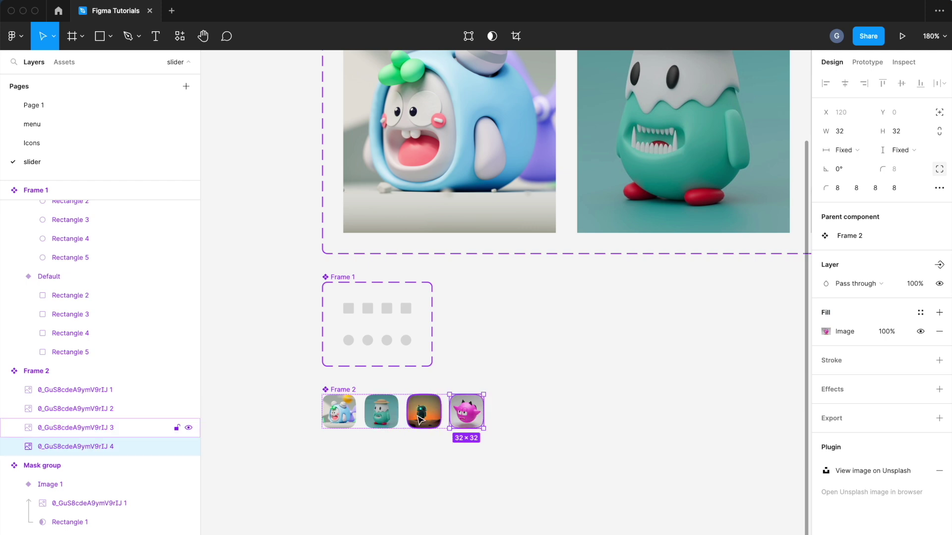
{"action": "left_click", "coordinate": [381, 411], "text": "shift"}
{"action": "left_click", "coordinate": [338, 412], "text": "shift"}
{"action": "left_click", "coordinate": [938, 266]}
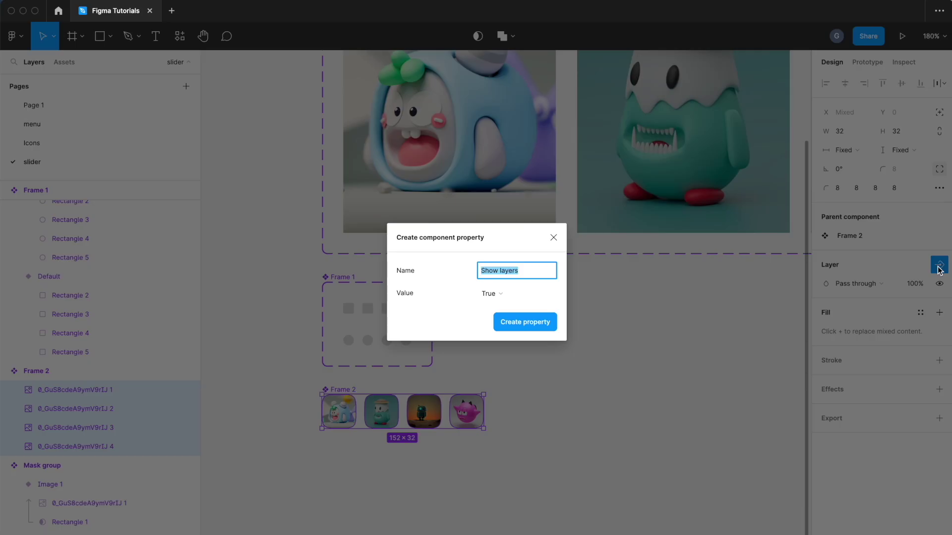
{"action": "left_click", "coordinate": [509, 325]}
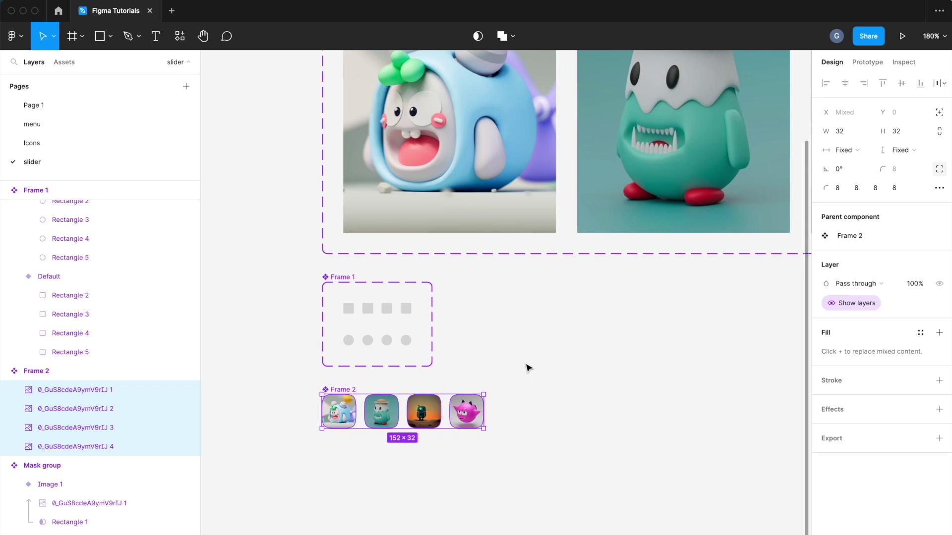
{"action": "left_click", "coordinate": [529, 368]}
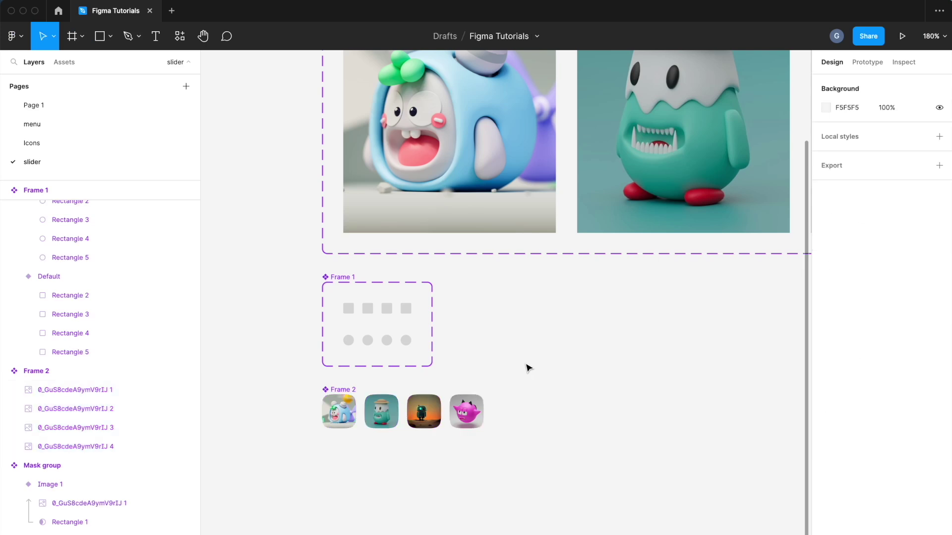
Step: Place an instance of the slider page's Mask group component in the empty area above its component set
{"action": "scroll", "coordinate": [527, 368], "scroll_direction": "up", "scroll_amount": 3}
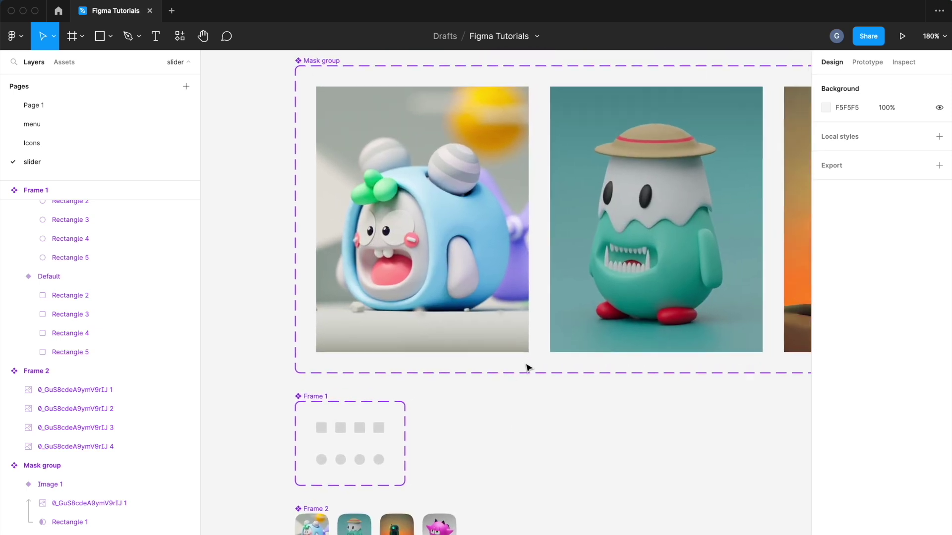
{"action": "scroll", "coordinate": [440, 372], "scroll_direction": "down", "scroll_amount": 3}
{"action": "scroll", "coordinate": [503, 386], "scroll_direction": "down", "scroll_amount": 5}
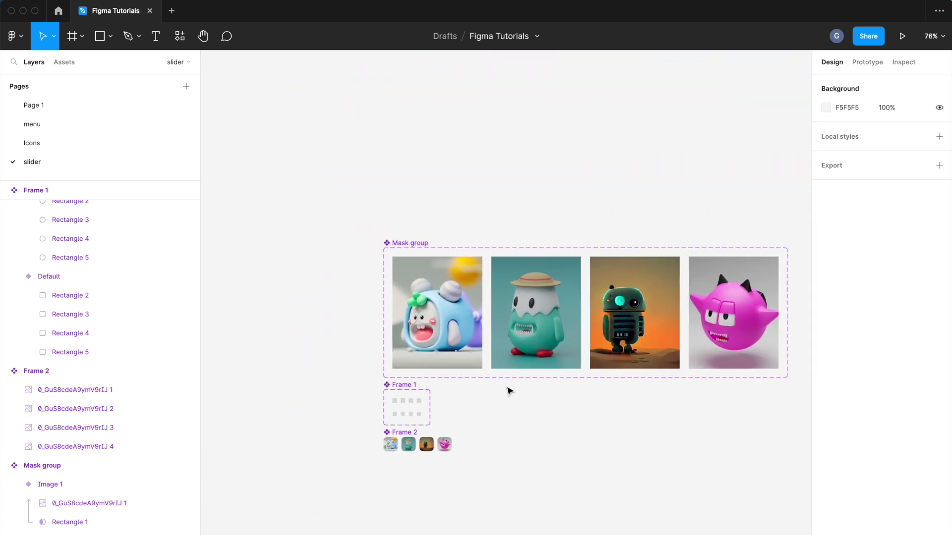
{"action": "scroll", "coordinate": [506, 389], "scroll_direction": "up", "scroll_amount": 5}
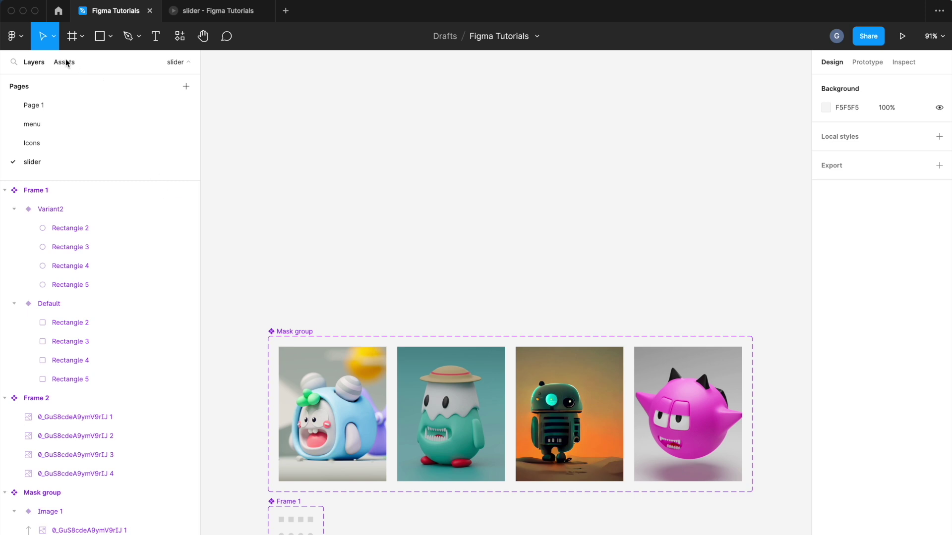
{"action": "left_click", "coordinate": [64, 61]}
{"action": "left_click_drag", "start_coordinate": [153, 212], "coordinate": [387, 192]}
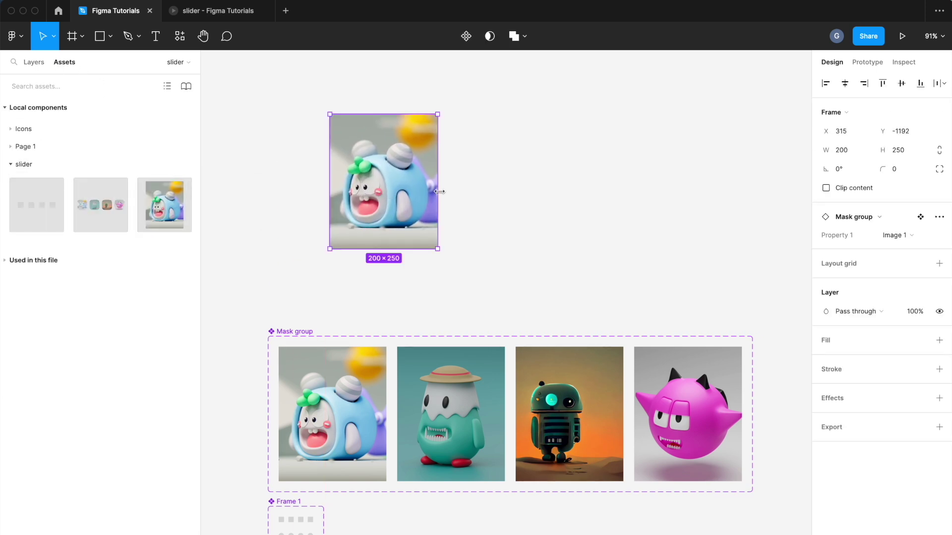
Step: Clip the content of the new image instance and give it a corner radius of 10
{"action": "left_click", "coordinate": [845, 191]}
{"action": "left_click", "coordinate": [898, 173]}
{"action": "type", "text": "10"}
{"action": "left_click", "coordinate": [448, 163]}
Step: Duplicate the image instance to its left side and resize the copy to a 32 × 214 slice
{"action": "left_click", "coordinate": [397, 169]}
{"action": "left_click_drag", "start_coordinate": [403, 170], "coordinate": [374, 171]}
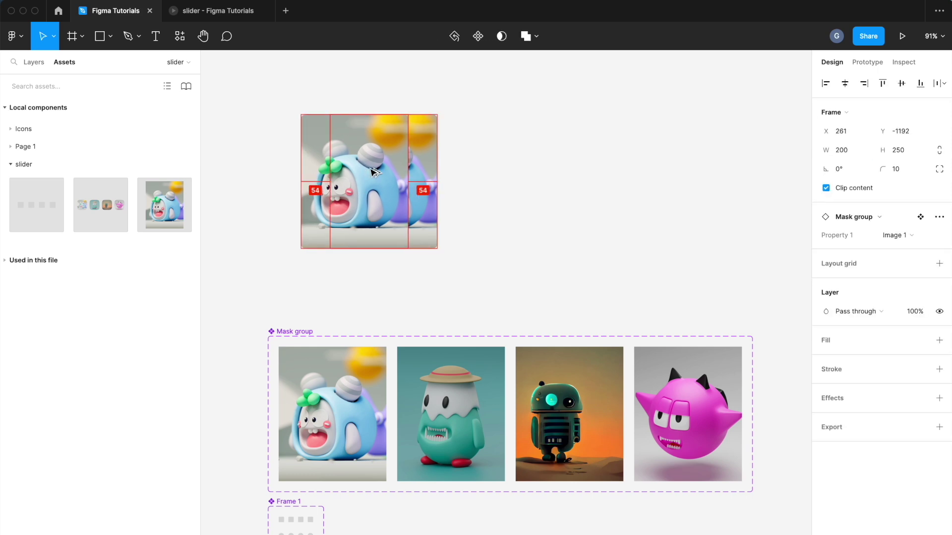
{"action": "left_click_drag", "start_coordinate": [437, 164], "coordinate": [323, 173]}
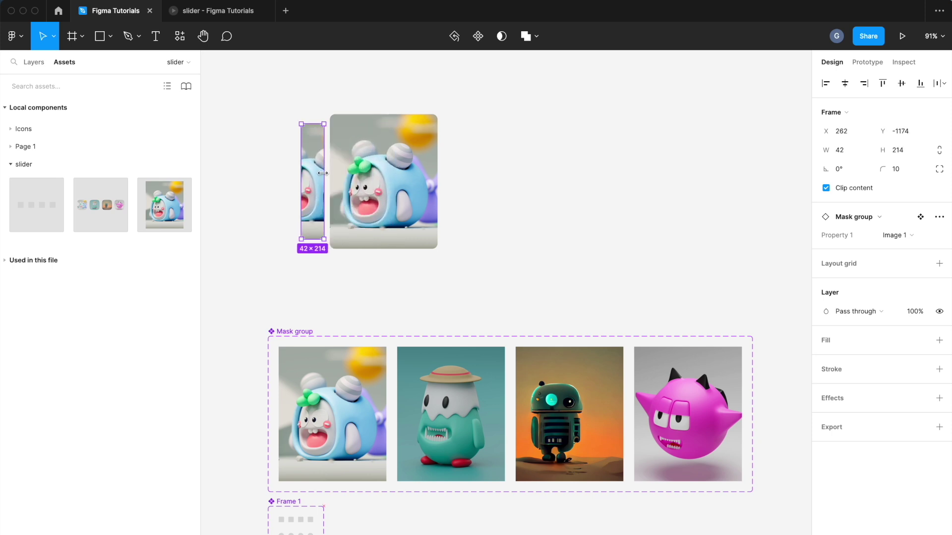
{"action": "left_click", "coordinate": [853, 151]}
{"action": "left_click", "coordinate": [841, 131]}
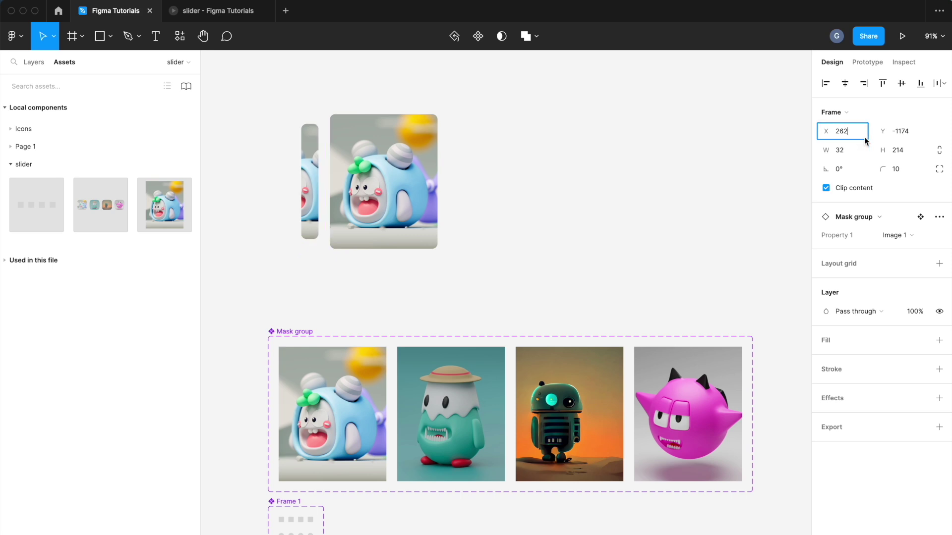
Step: Position the narrow slice 8 from the large image and duplicate it to the other side with the same gap
{"action": "scroll", "coordinate": [325, 174], "scroll_direction": "up", "scroll_amount": 5}
{"action": "left_click_drag", "start_coordinate": [292, 179], "coordinate": [308, 180]}
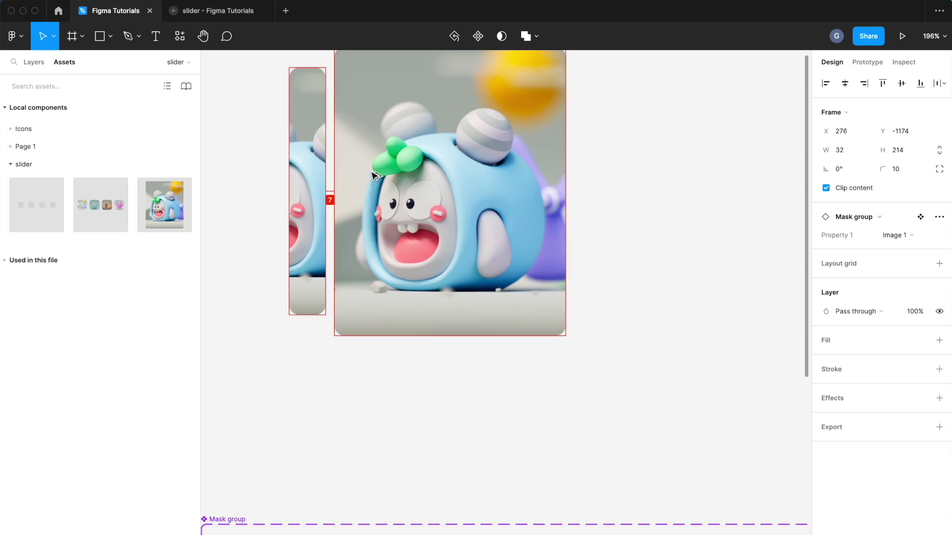
{"action": "key", "text": "Left"}
{"action": "key", "text": "Left"}
{"action": "left_click_drag", "start_coordinate": [320, 188], "coordinate": [606, 189], "text": "alt"}
Step: Set the corner radius of the large centre image to 20
{"action": "scroll", "coordinate": [665, 198], "scroll_direction": "down", "scroll_amount": 3}
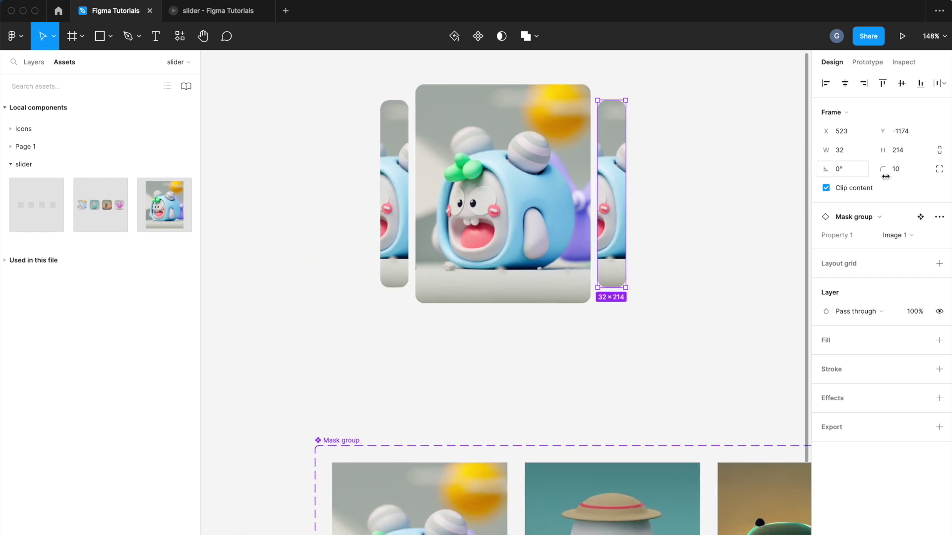
{"action": "left_click", "coordinate": [583, 142]}
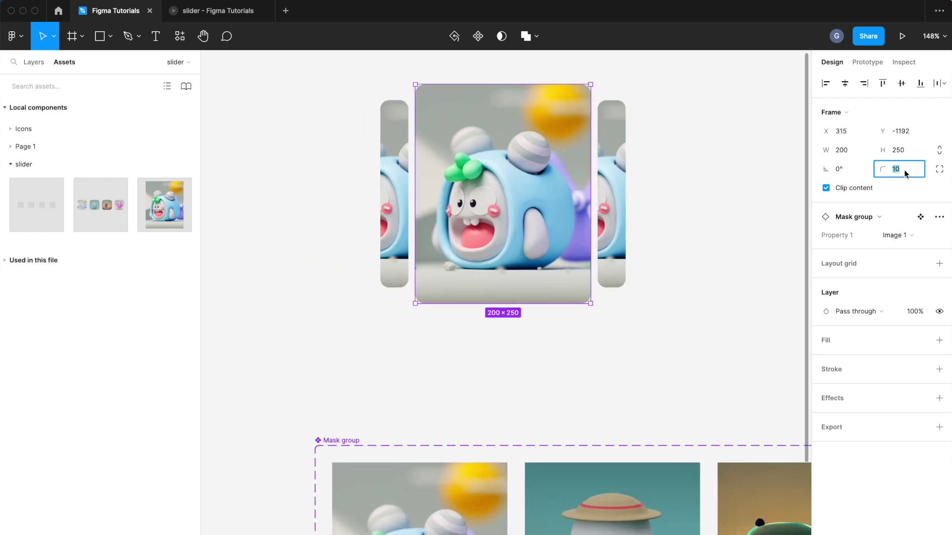
{"action": "key", "text": "shift+Up"}
Step: Enable independent corners on the right-hand slice and set its two inner, left-side corner radii to 0
{"action": "left_click", "coordinate": [612, 174]}
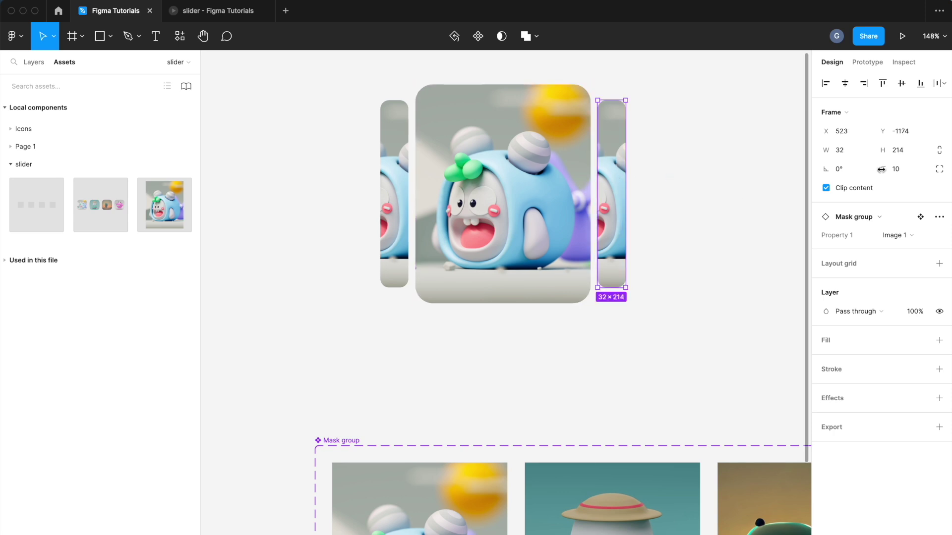
{"action": "left_click", "coordinate": [938, 169]}
{"action": "left_click", "coordinate": [855, 188]}
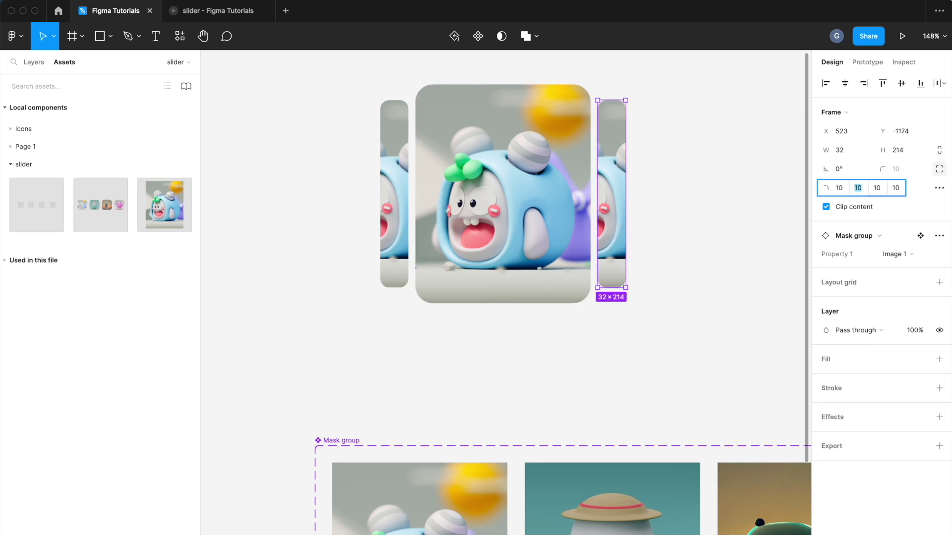
{"action": "left_click", "coordinate": [846, 193]}
{"action": "type", "text": "0"}
{"action": "key", "text": "Return"}
{"action": "left_click", "coordinate": [891, 193]}
{"action": "type", "text": "0"}
{"action": "key", "text": "Return"}
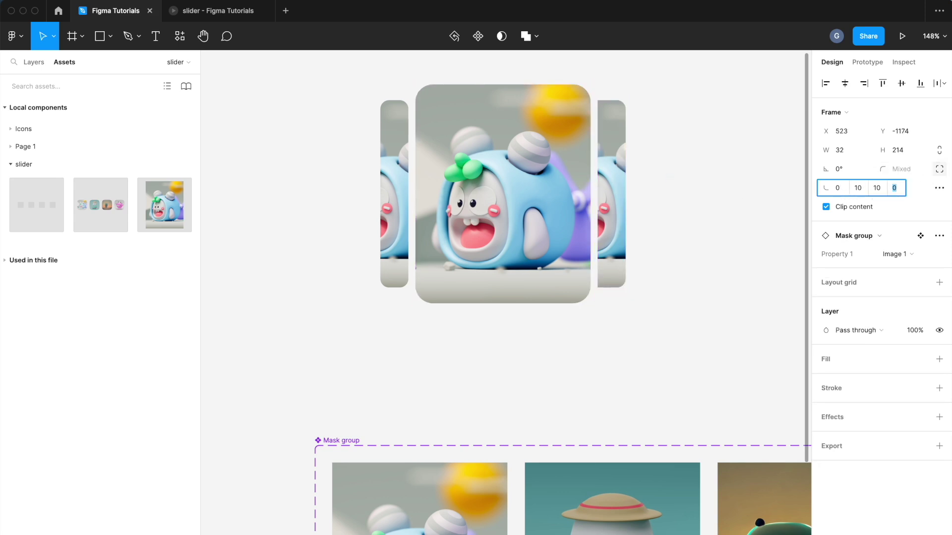
Step: Set the two outer corner radii of the right-hand slice to 20
{"action": "left_click", "coordinate": [882, 190]}
{"action": "key", "text": "shift+Up"}
{"action": "left_click", "coordinate": [862, 191]}
{"action": "key", "text": "shift+Up"}
{"action": "left_click", "coordinate": [707, 196]}
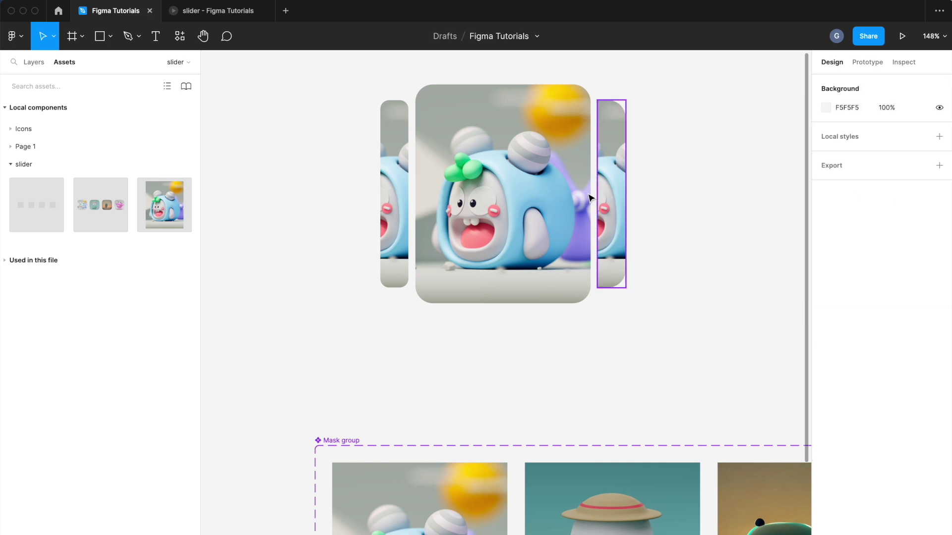
Step: Enable independent corners on the left-hand slice and set its two inner, right-side corner radii to 0
{"action": "left_click", "coordinate": [394, 198]}
{"action": "left_click", "coordinate": [939, 169]}
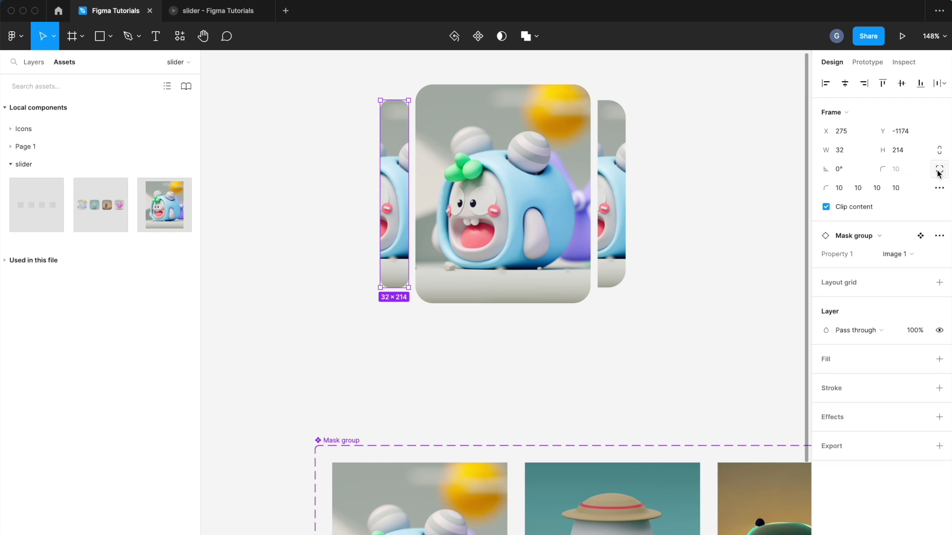
{"action": "left_click", "coordinate": [866, 187]}
{"action": "type", "text": "0"}
{"action": "key", "text": "Return"}
{"action": "left_click", "coordinate": [877, 189]}
{"action": "type", "text": "0"}
{"action": "key", "text": "Return"}
Step: Set the two outer corner radii of the left-hand slice to 20
{"action": "left_click", "coordinate": [889, 191]}
{"action": "type", "text": "20"}
{"action": "key", "text": "Return"}
{"action": "left_click", "coordinate": [845, 189]}
{"action": "type", "text": "20"}
{"action": "key", "text": "Return"}
{"action": "left_click", "coordinate": [914, 200]}
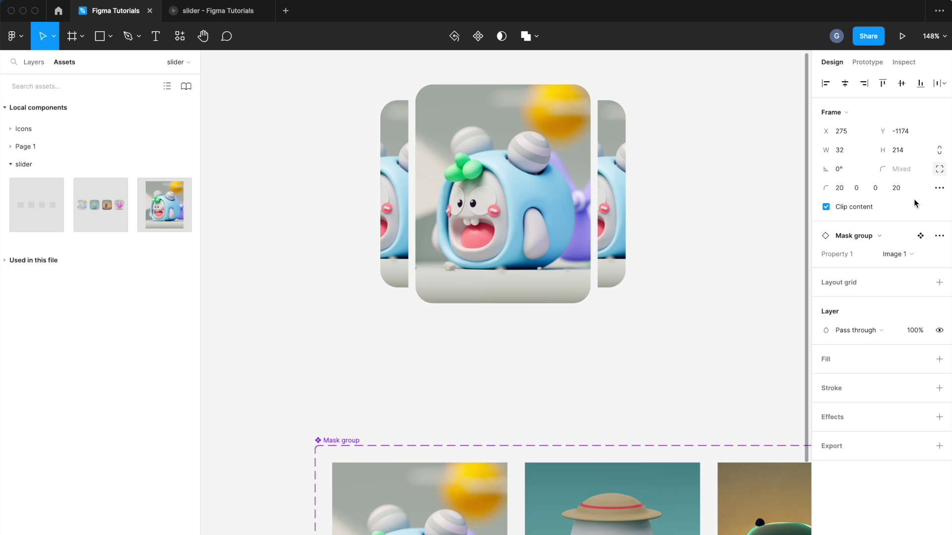
{"action": "left_click", "coordinate": [652, 221]}
{"action": "left_click", "coordinate": [395, 223]}
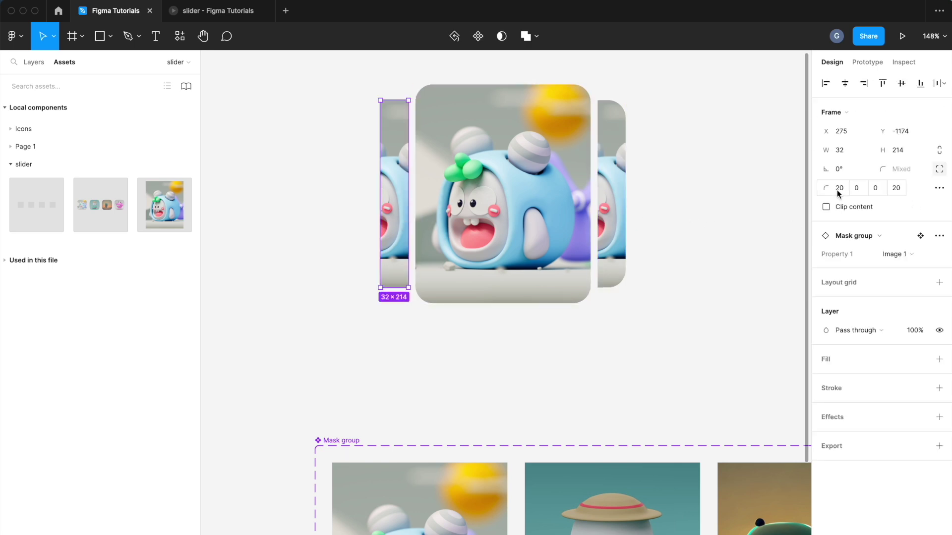
{"action": "left_click", "coordinate": [837, 208]}
{"action": "left_click", "coordinate": [733, 172]}
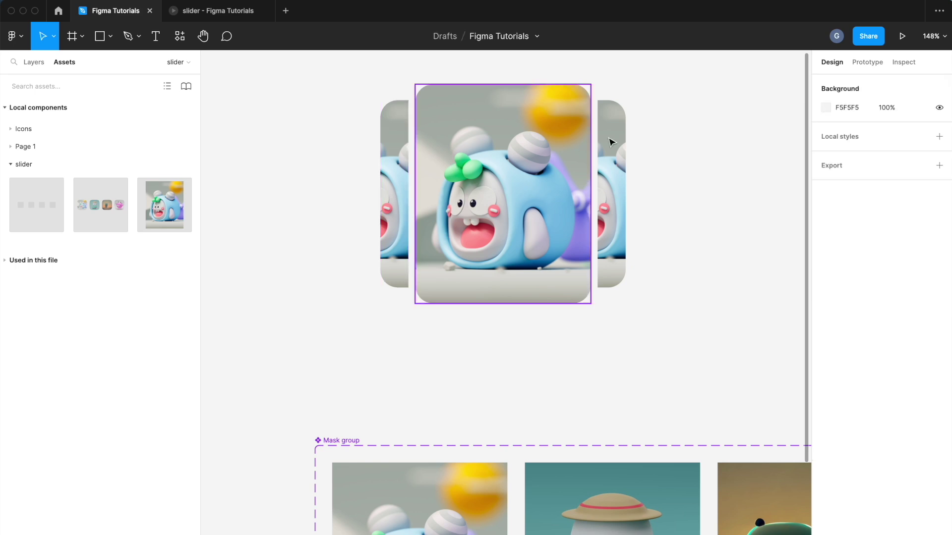
Step: Group the large image with its two side slices and move the group to about X 235, Y -1200
{"action": "left_click_drag", "start_coordinate": [642, 140], "coordinate": [356, 218]}
{"action": "key", "text": "super+g"}
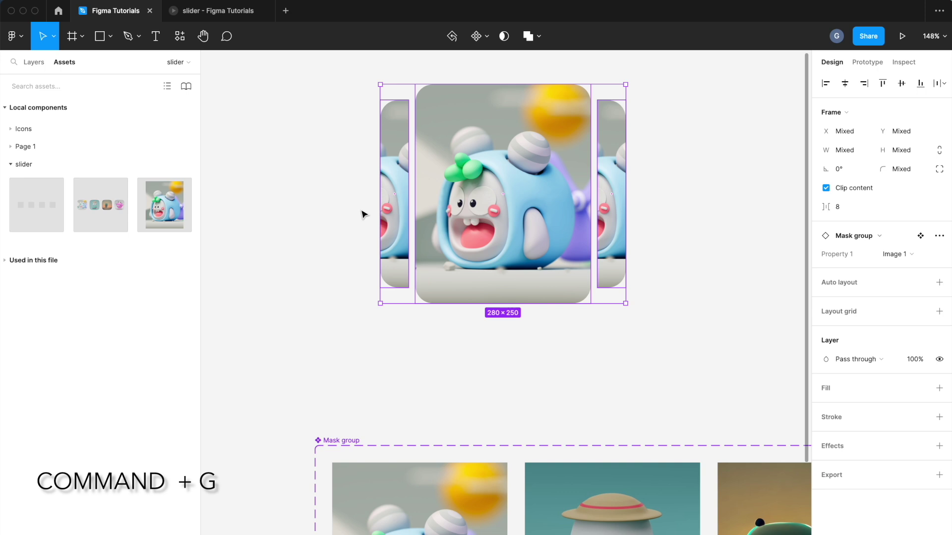
{"action": "key", "text": "super+g"}
{"action": "left_click_drag", "start_coordinate": [505, 202], "coordinate": [470, 195]}
Step: Place instances of the dot indicator and the thumbnail row, centred and stacked 12 apart, 12 below the image group
{"action": "scroll", "coordinate": [639, 189], "scroll_direction": "up", "scroll_amount": 1}
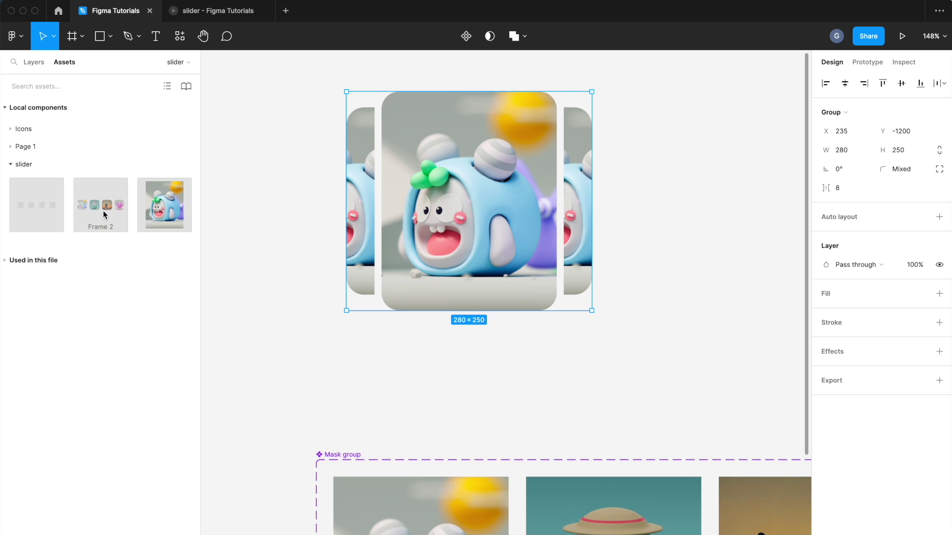
{"action": "left_click_drag", "start_coordinate": [25, 212], "coordinate": [471, 332]}
{"action": "left_click_drag", "start_coordinate": [103, 219], "coordinate": [480, 362]}
{"action": "left_click", "coordinate": [487, 329], "text": "shift"}
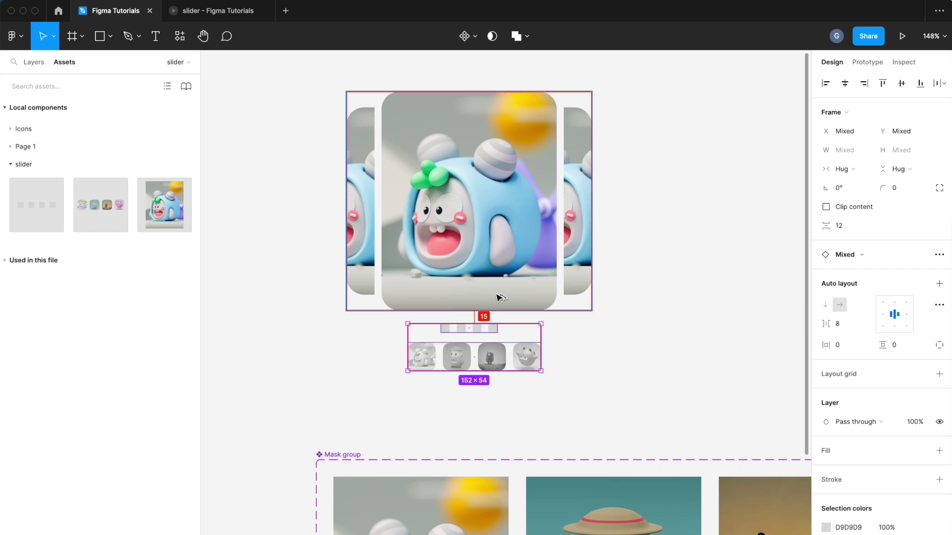
{"action": "key", "text": "Up"}
{"action": "key", "text": "Up"}
{"action": "key", "text": "Up"}
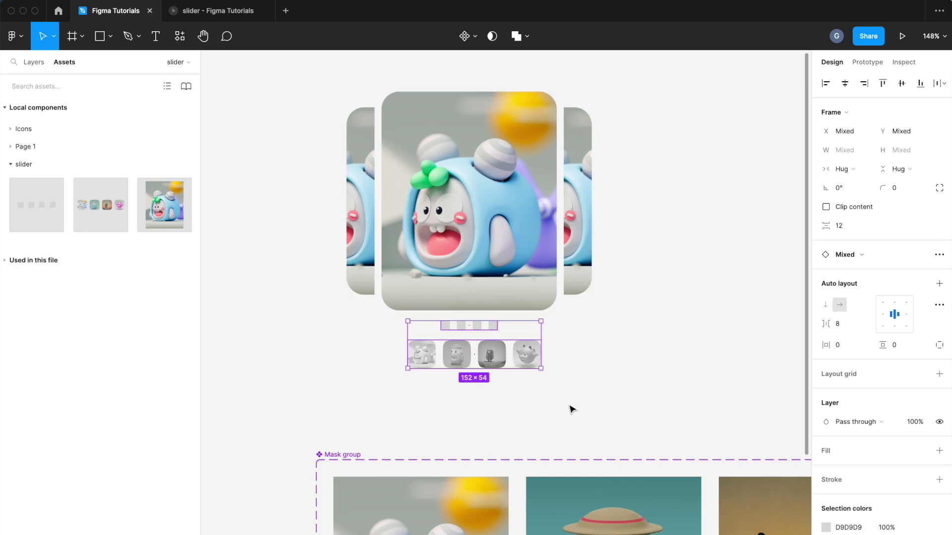
Step: Combine the images, dots and thumbnails into a component with round dots, and name its centre image layer "img 1"
{"action": "left_click", "coordinate": [348, 205], "text": "shift"}
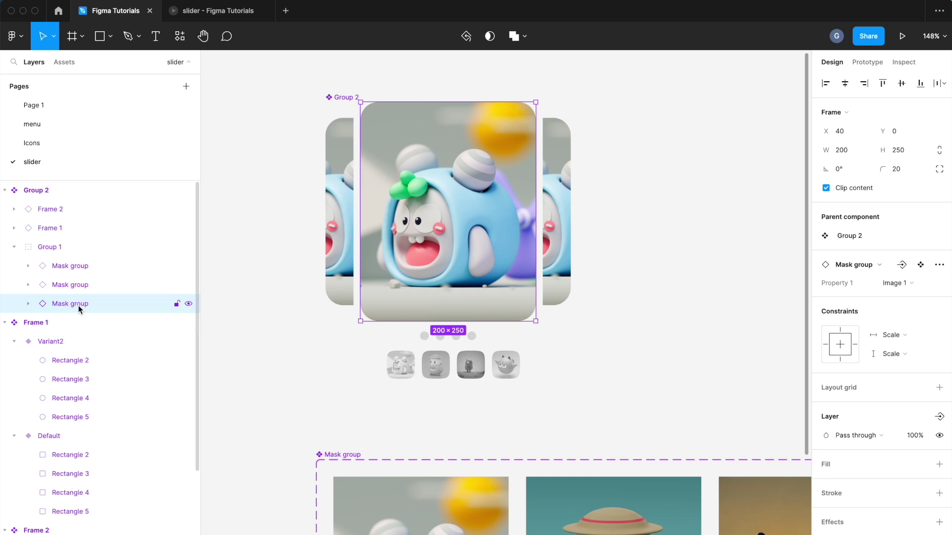
{"action": "double_click", "coordinate": [78, 304]}
{"action": "type", "text": "img"}
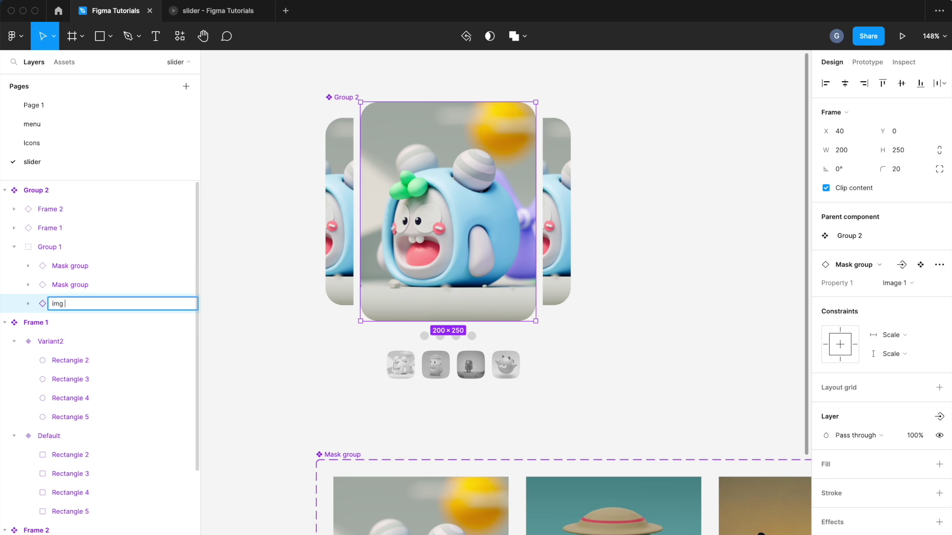
{"action": "type", "text": " 1"}
Step: Rename the left slice's layer "img 4" and the right slice's layer "img 2"
{"action": "left_click", "coordinate": [82, 291]}
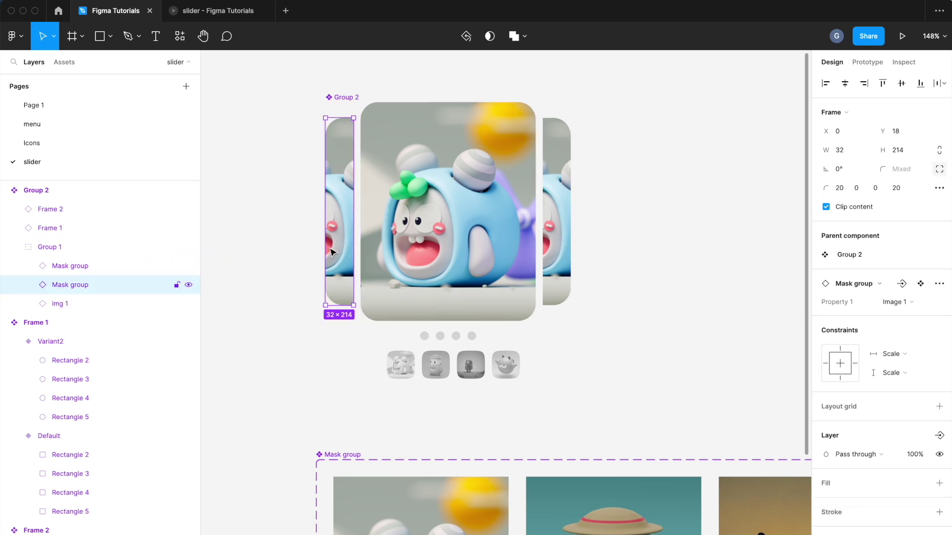
{"action": "double_click", "coordinate": [82, 289]}
{"action": "type", "text": "img "}
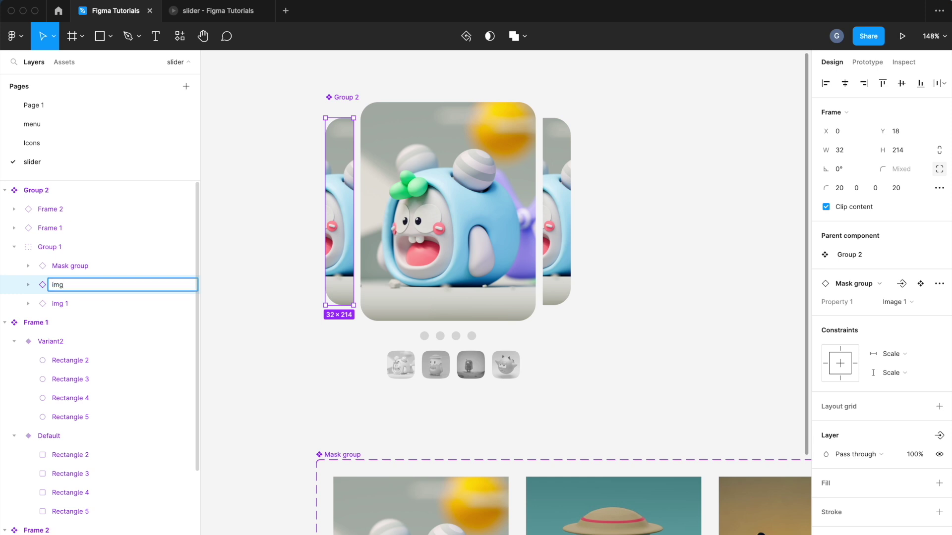
{"action": "type", "text": "4"}
{"action": "left_click", "coordinate": [71, 266]}
{"action": "double_click", "coordinate": [71, 266]}
{"action": "type", "text": "img"}
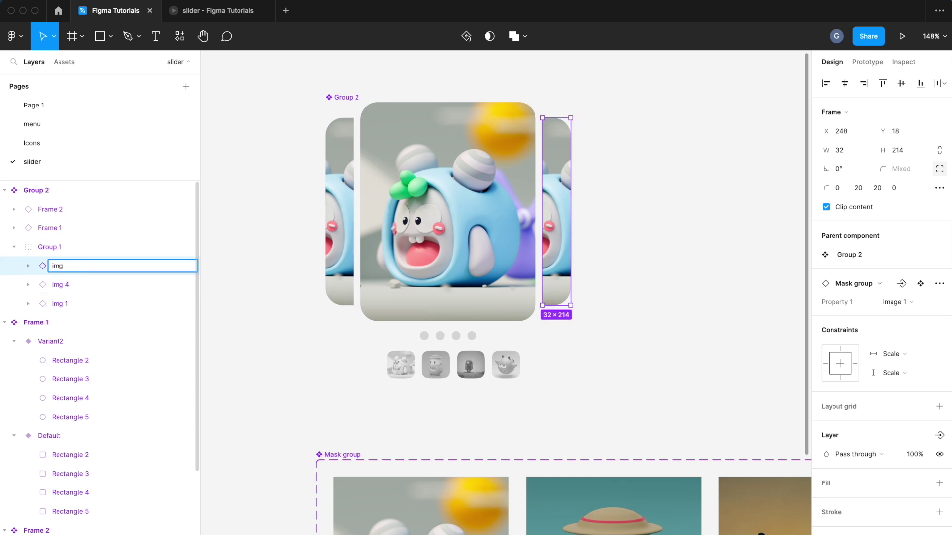
{"action": "left_click", "coordinate": [253, 261]}
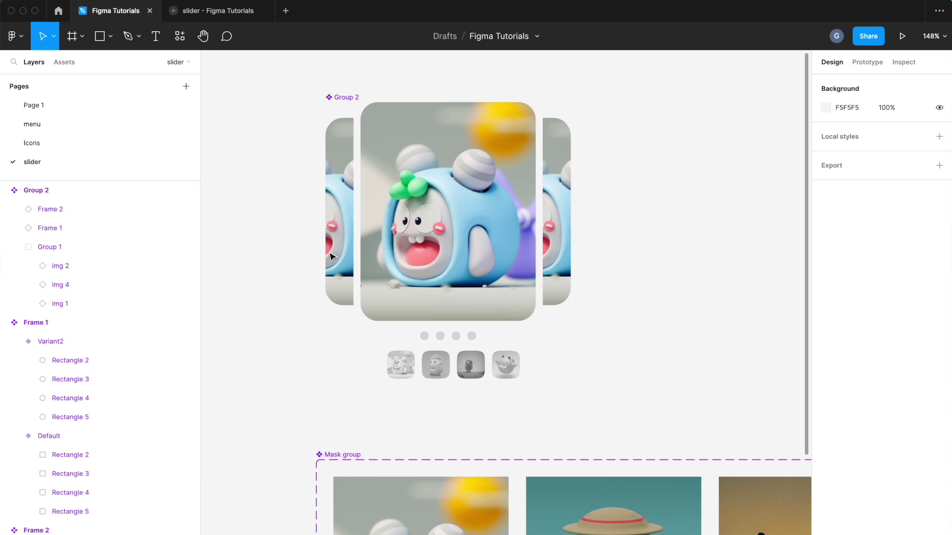
Step: Add a second variant to the assembled slider component
{"action": "left_click", "coordinate": [431, 243]}
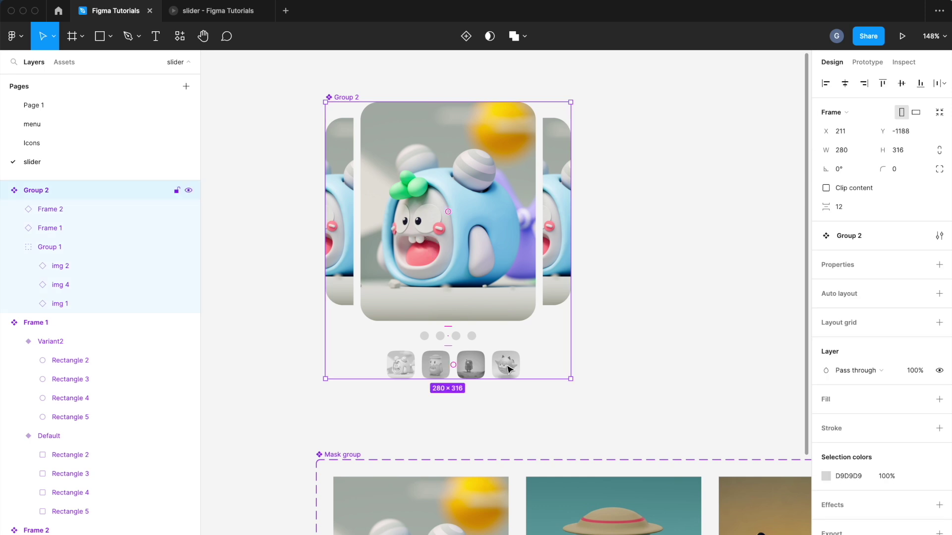
{"action": "left_click", "coordinate": [466, 35]}
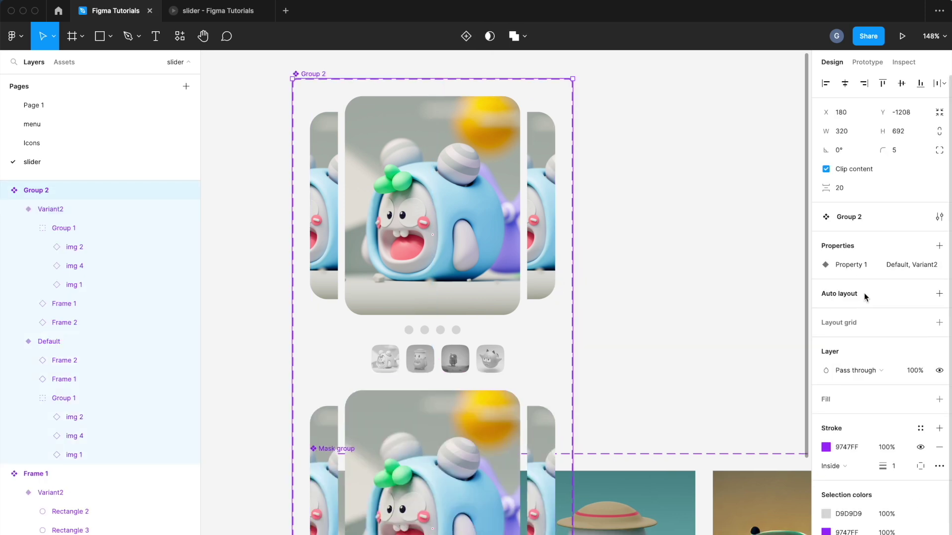
Step: Apply auto layout to the slider component set and arrange its two variants horizontally
{"action": "key", "text": "shift+a"}
{"action": "left_click", "coordinate": [841, 317]}
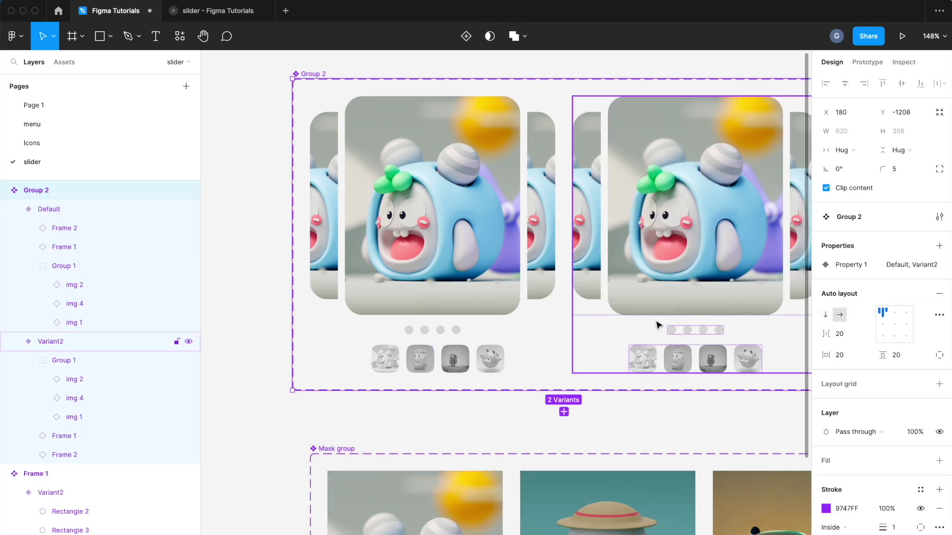
{"action": "scroll", "coordinate": [557, 185], "scroll_direction": "down", "scroll_amount": 5}
{"action": "left_click", "coordinate": [613, 162]}
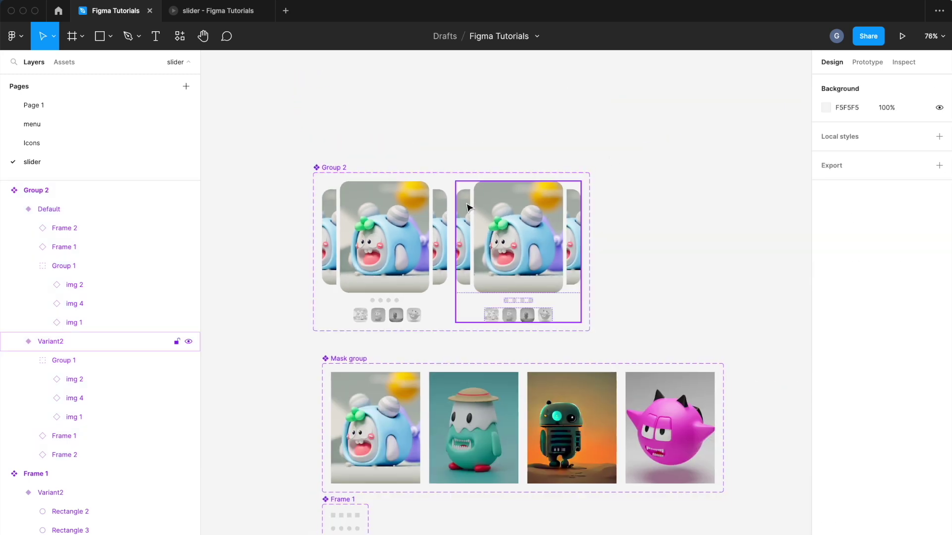
Step: Add a third and a fourth variant to the slider component set
{"action": "left_click", "coordinate": [501, 228]}
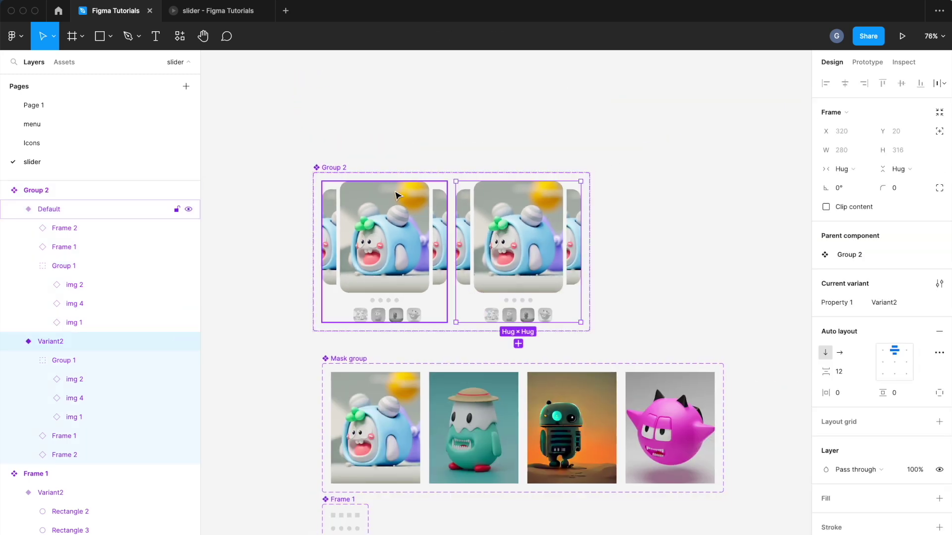
{"action": "left_click", "coordinate": [331, 168]}
{"action": "left_click", "coordinate": [464, 36]}
{"action": "left_click", "coordinate": [332, 167]}
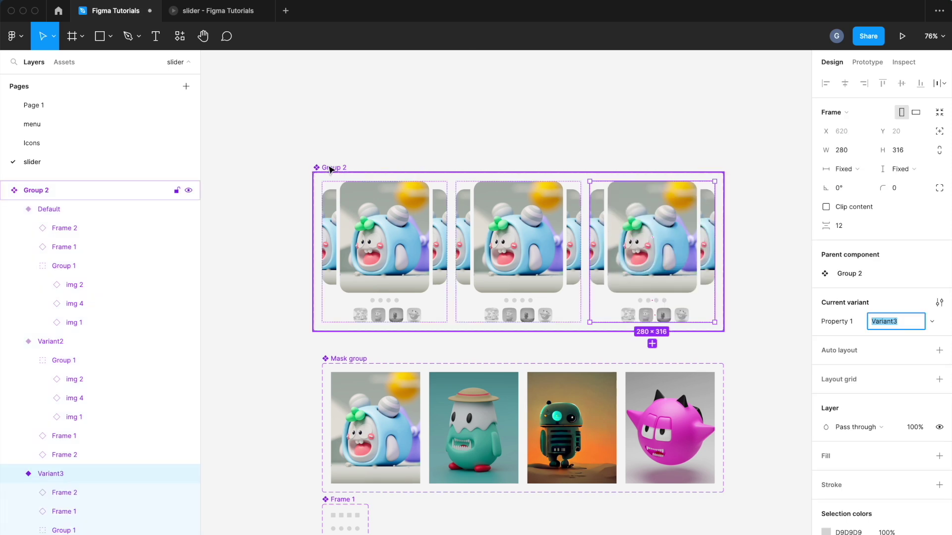
{"action": "left_click", "coordinate": [464, 40]}
{"action": "scroll", "coordinate": [427, 119], "scroll_direction": "right", "scroll_amount": 2}
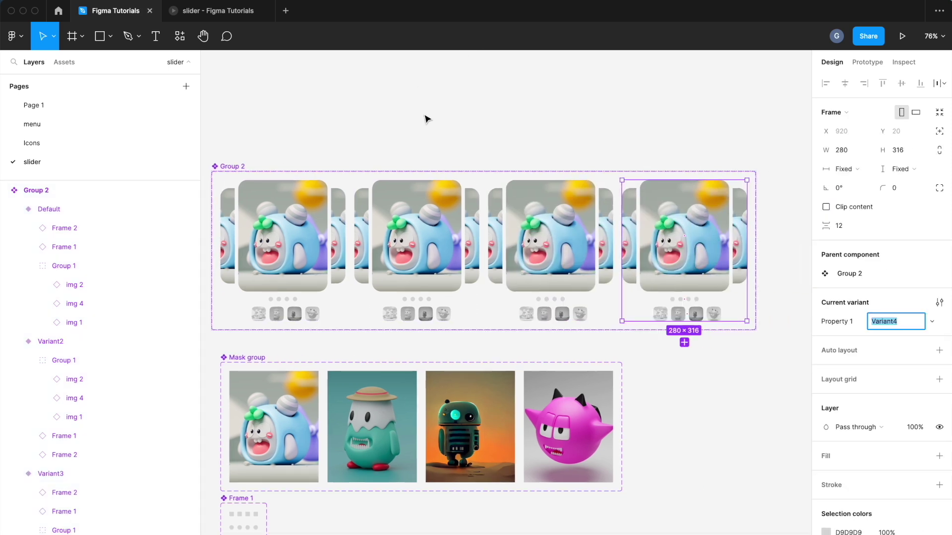
Step: In the Default variant, switch the left slice "img 4" to the image 4 variant
{"action": "left_click", "coordinate": [425, 119]}
{"action": "scroll", "coordinate": [425, 120], "scroll_direction": "left", "scroll_amount": 1}
{"action": "left_click", "coordinate": [316, 185]}
{"action": "scroll", "coordinate": [447, 232], "scroll_direction": "up", "scroll_amount": 5}
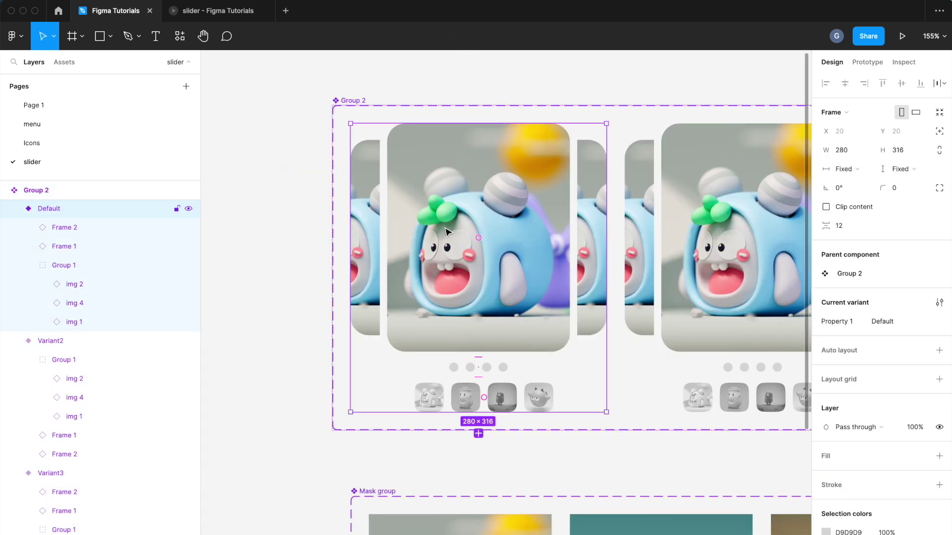
{"action": "left_click", "coordinate": [446, 232], "text": "super"}
{"action": "left_click", "coordinate": [368, 278]}
{"action": "left_click", "coordinate": [407, 279]}
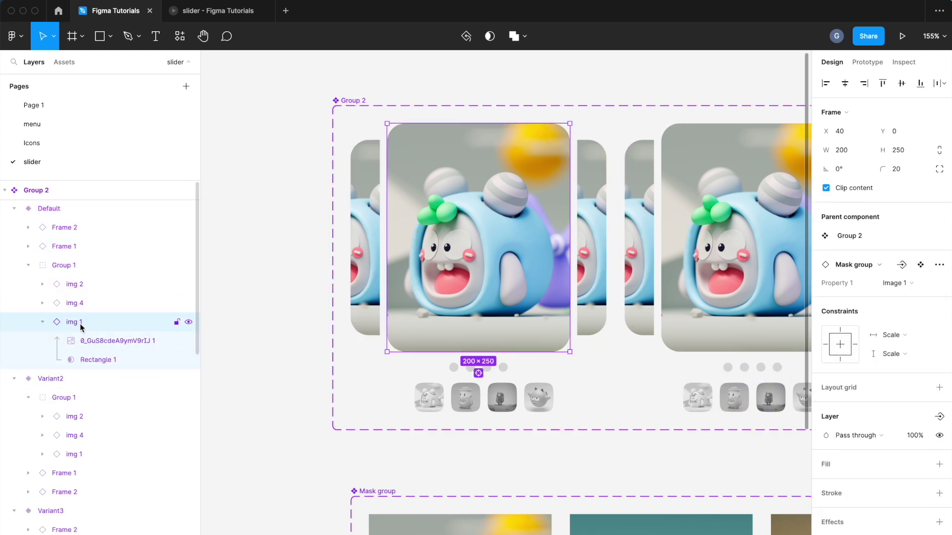
{"action": "left_click", "coordinate": [42, 324]}
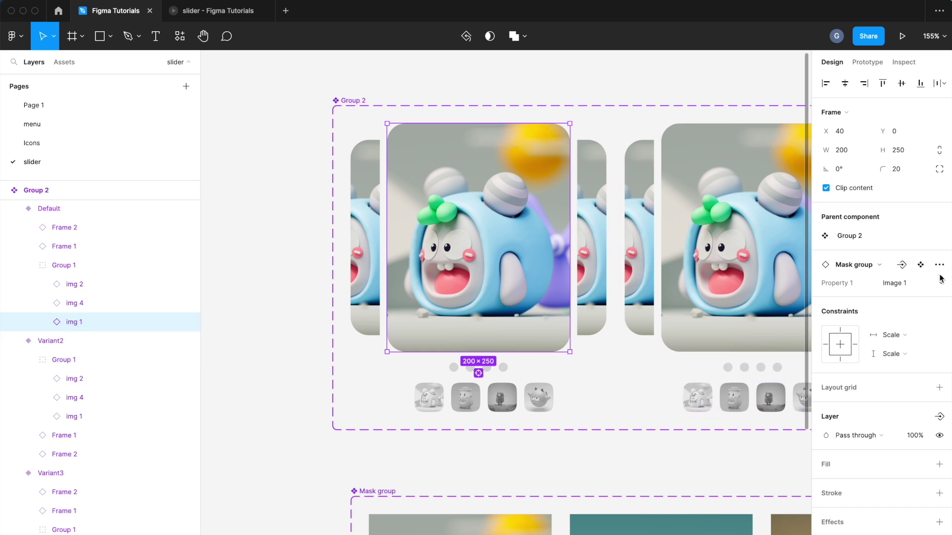
{"action": "left_click", "coordinate": [92, 302]}
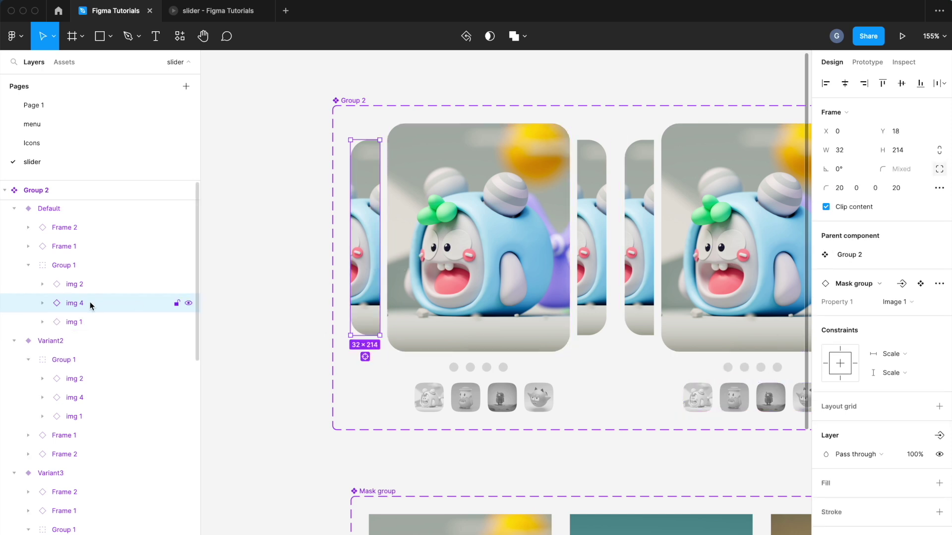
{"action": "left_click", "coordinate": [897, 302]}
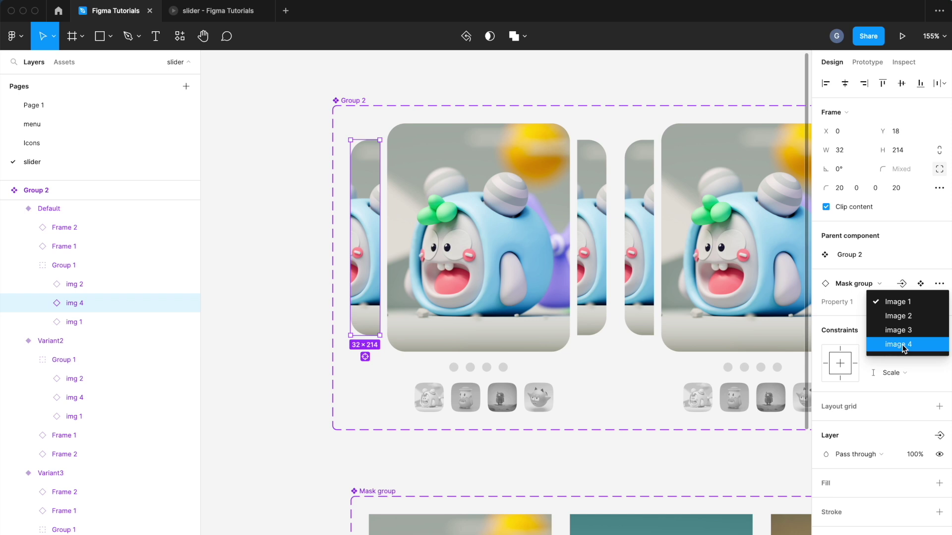
{"action": "left_click", "coordinate": [892, 344]}
Step: Switch the Default variant's right slice "img 2" to the Image 2 variant
{"action": "left_click", "coordinate": [597, 271]}
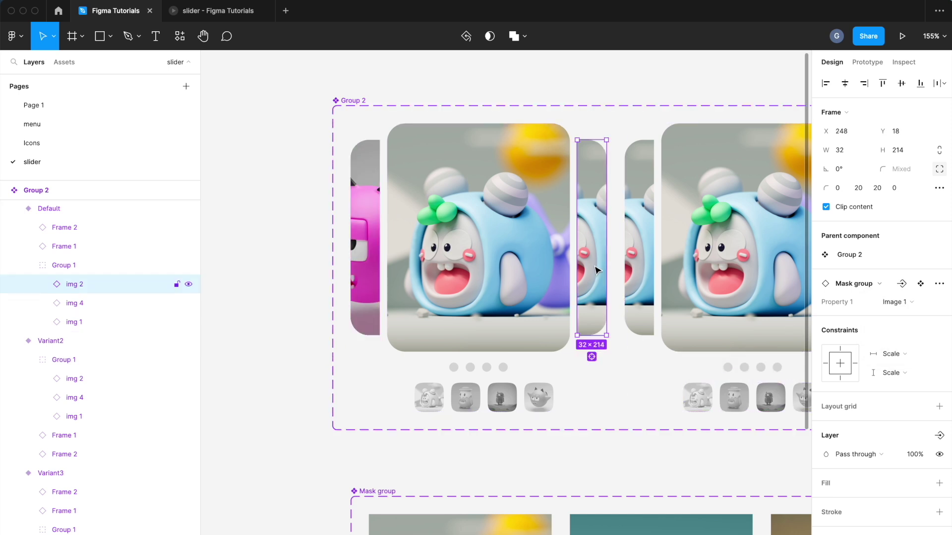
{"action": "left_click", "coordinate": [897, 302]}
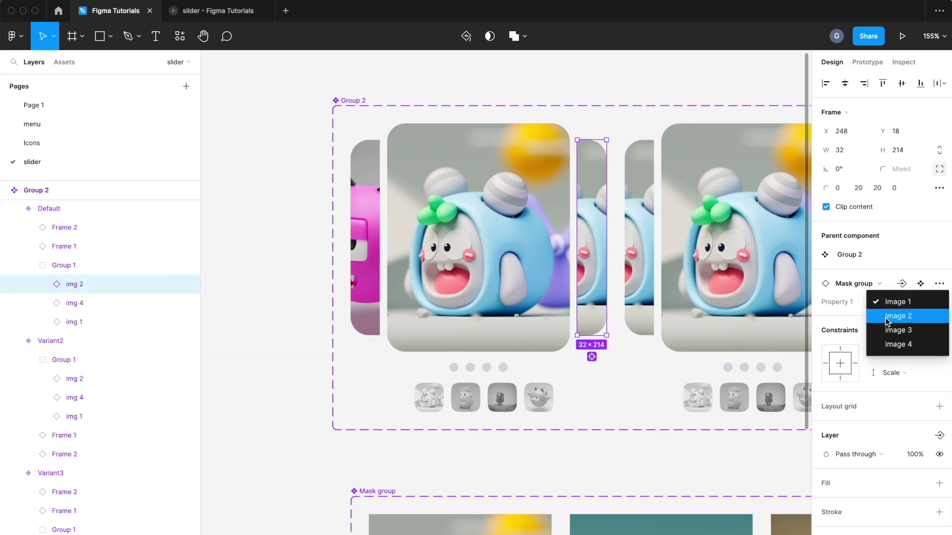
{"action": "left_click", "coordinate": [893, 316]}
Step: Switch Variant2's centre image to Image 2 and rename its layer "img 2"
{"action": "scroll", "coordinate": [532, 246], "scroll_direction": "right", "scroll_amount": 5}
{"action": "left_click", "coordinate": [531, 246]}
{"action": "double_click", "coordinate": [531, 247]}
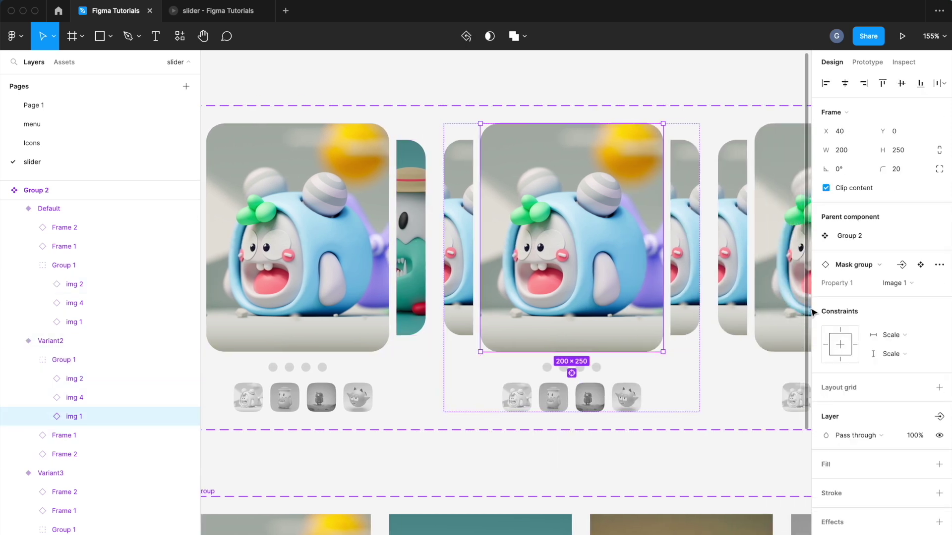
{"action": "left_click", "coordinate": [895, 283]}
{"action": "left_click", "coordinate": [893, 296]}
{"action": "double_click", "coordinate": [80, 416]}
{"action": "type", "text": "2"}
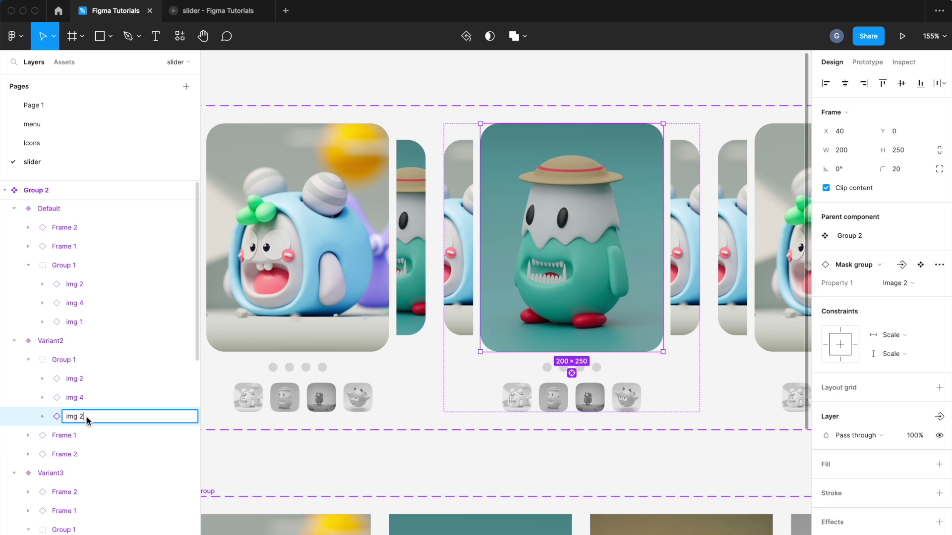
Step: Rename the left slice's layer in Variant2 "img 1"
{"action": "left_click", "coordinate": [86, 399]}
{"action": "double_click", "coordinate": [85, 402]}
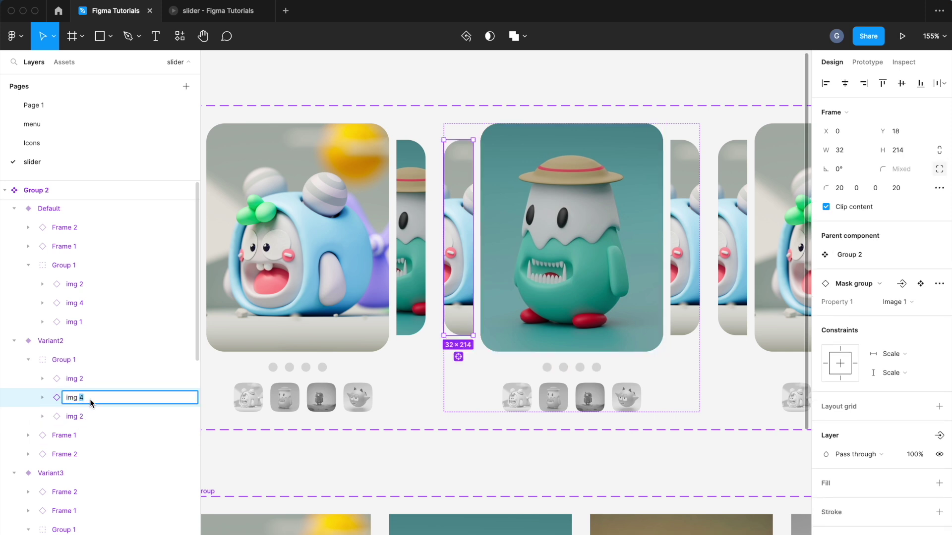
{"action": "type", "text": "img 1"}
{"action": "key", "text": "Return"}
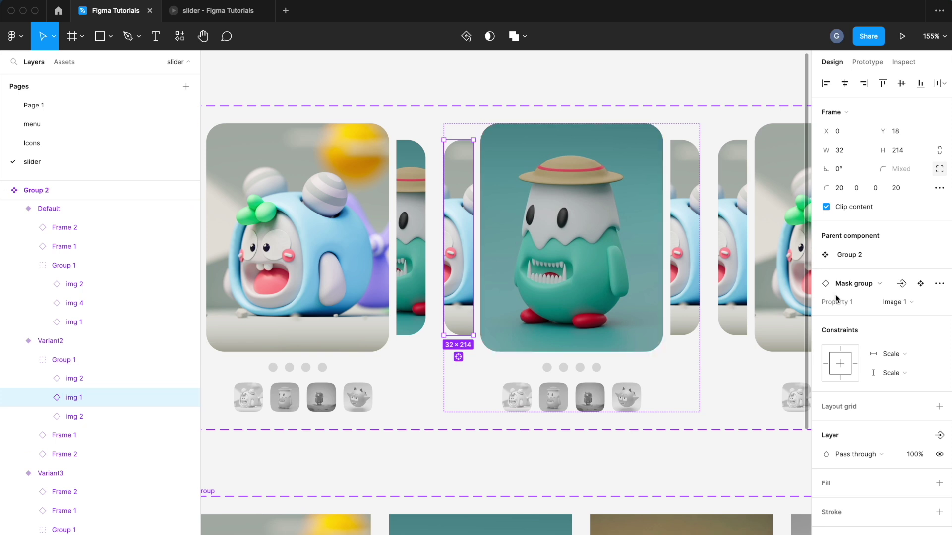
Step: Switch Variant2's right slice to image 3 and rename its layer "img 3"
{"action": "left_click", "coordinate": [696, 301]}
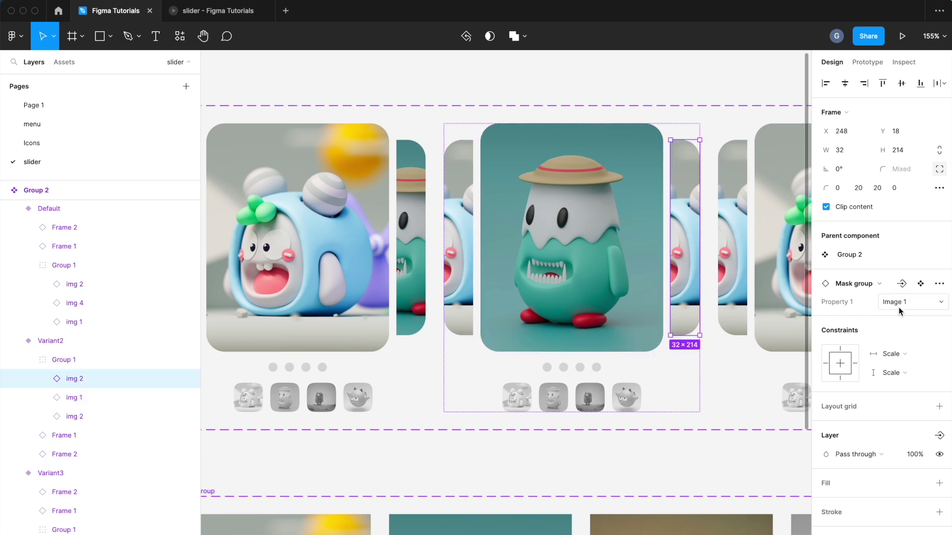
{"action": "left_click", "coordinate": [897, 304]}
{"action": "left_click", "coordinate": [888, 327]}
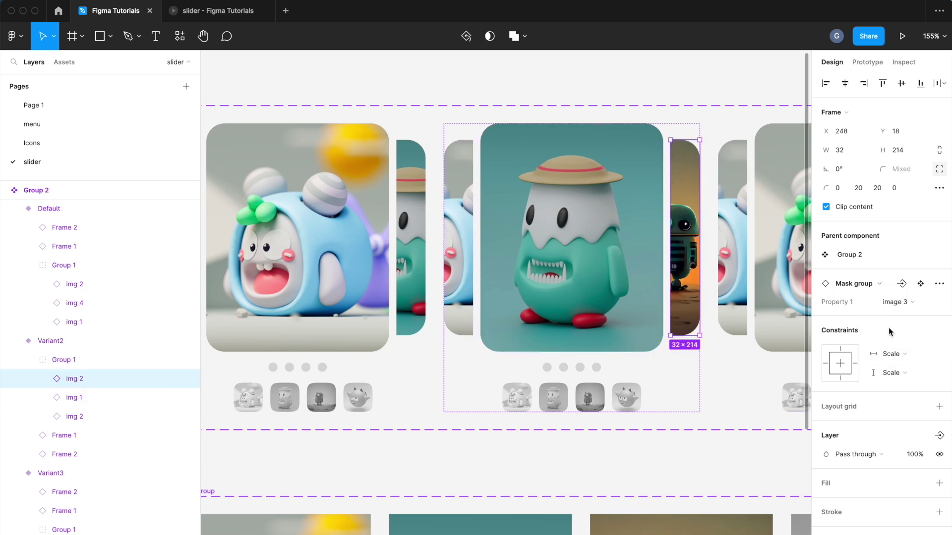
{"action": "double_click", "coordinate": [81, 379]}
{"action": "type", "text": "3"}
{"action": "key", "text": "Return"}
{"action": "key", "text": "Tab"}
Step: Switch Variant3's centre image to image 3 and rename its layer "img 3"
{"action": "scroll", "coordinate": [552, 315], "scroll_direction": "right", "scroll_amount": 10}
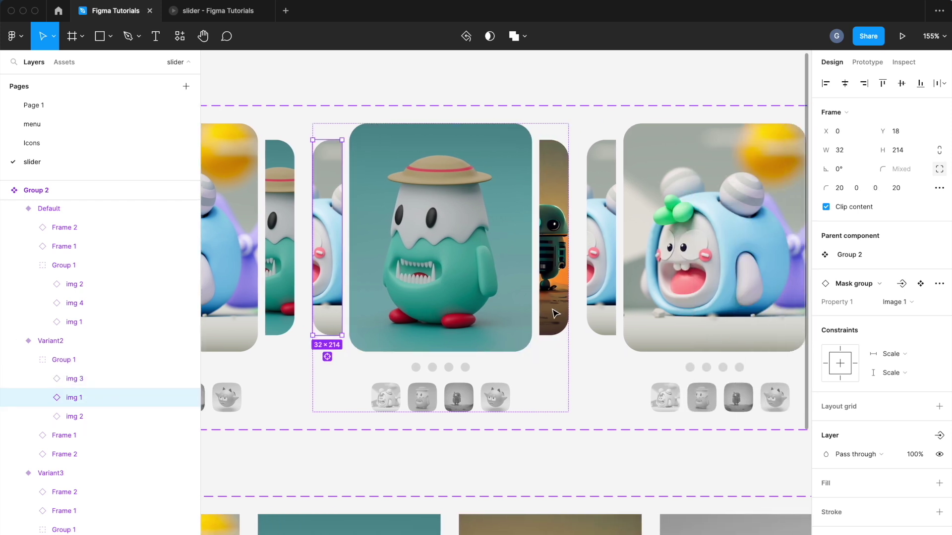
{"action": "left_click", "coordinate": [554, 314]}
{"action": "left_click", "coordinate": [555, 313]}
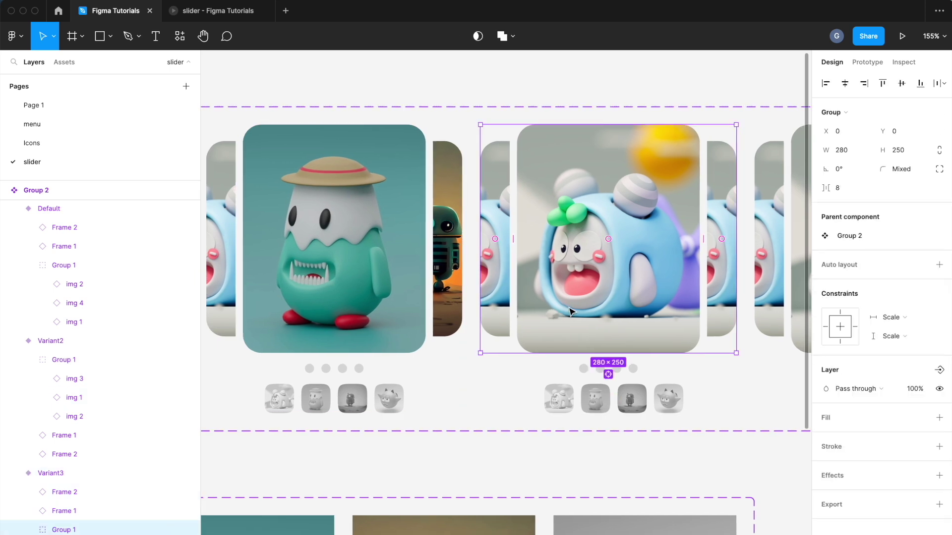
{"action": "scroll", "coordinate": [565, 315], "scroll_direction": "right", "scroll_amount": 5}
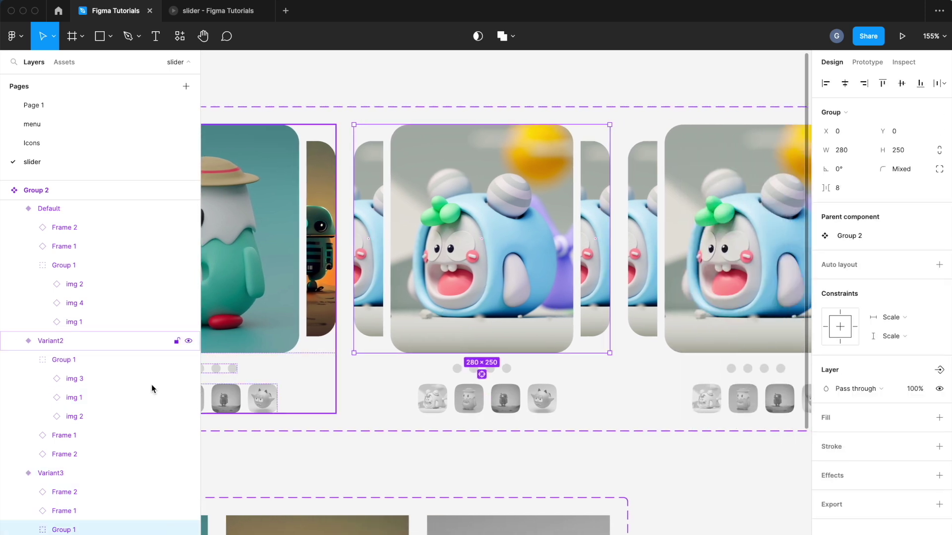
{"action": "scroll", "coordinate": [151, 387], "scroll_direction": "down", "scroll_amount": 5}
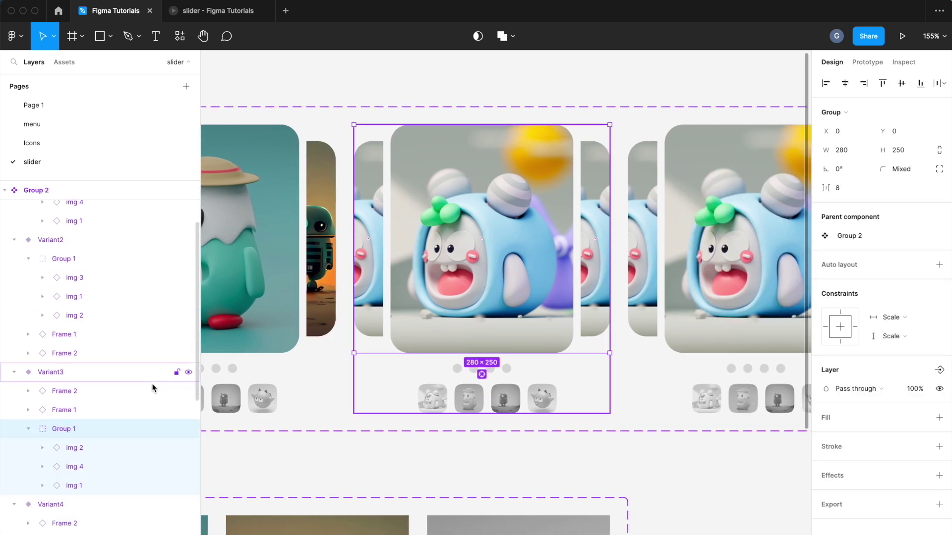
{"action": "double_click", "coordinate": [505, 283]}
{"action": "left_click", "coordinate": [896, 283]}
{"action": "left_click", "coordinate": [901, 310]}
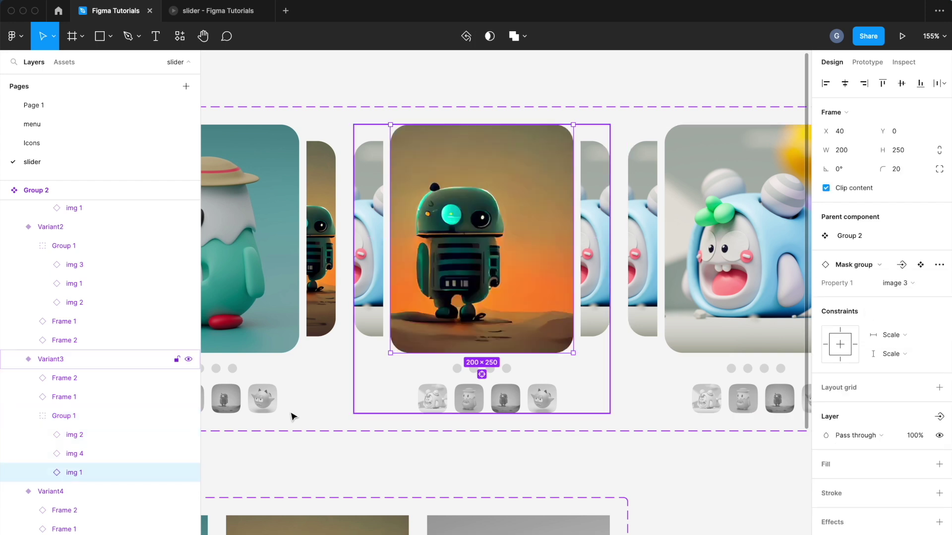
{"action": "double_click", "coordinate": [74, 473]}
{"action": "left_click", "coordinate": [81, 473]}
{"action": "type", "text": "3"}
Step: Rename Variant3's left slice layer "img 2" and switch the slice to Image 2
{"action": "left_click", "coordinate": [82, 451]}
{"action": "double_click", "coordinate": [81, 454]}
{"action": "left_click_drag", "start_coordinate": [80, 454], "coordinate": [91, 457]}
{"action": "type", "text": "2"}
{"action": "key", "text": "Return"}
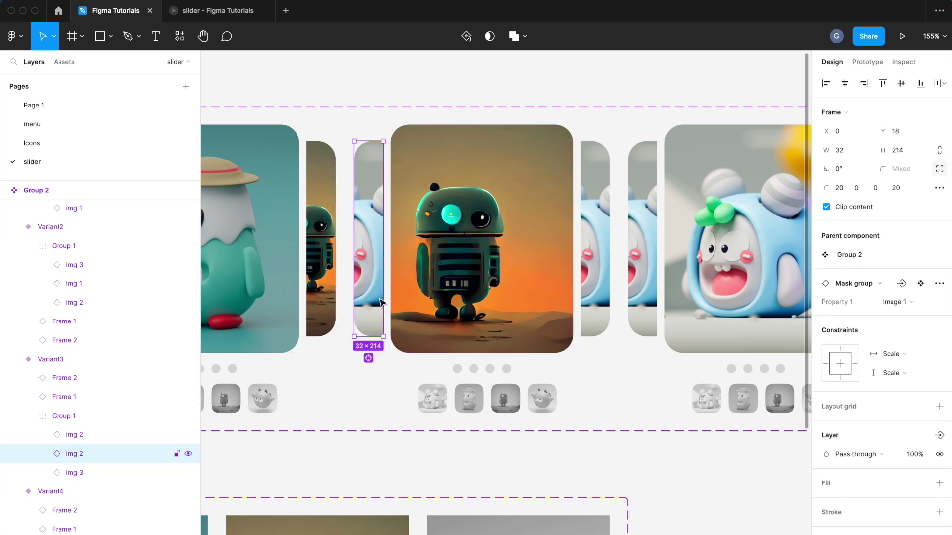
{"action": "left_click", "coordinate": [895, 303]}
{"action": "left_click", "coordinate": [898, 316]}
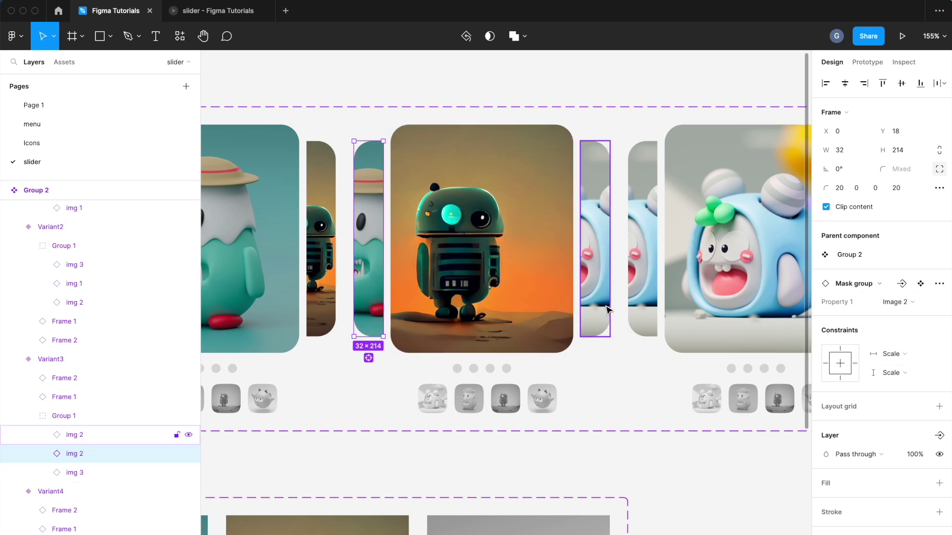
Step: Rename Variant3's right slice layer "img 4" and switch the slice to image 4
{"action": "left_click", "coordinate": [69, 435]}
{"action": "double_click", "coordinate": [73, 434]}
{"action": "left_click_drag", "start_coordinate": [75, 434], "coordinate": [87, 438]}
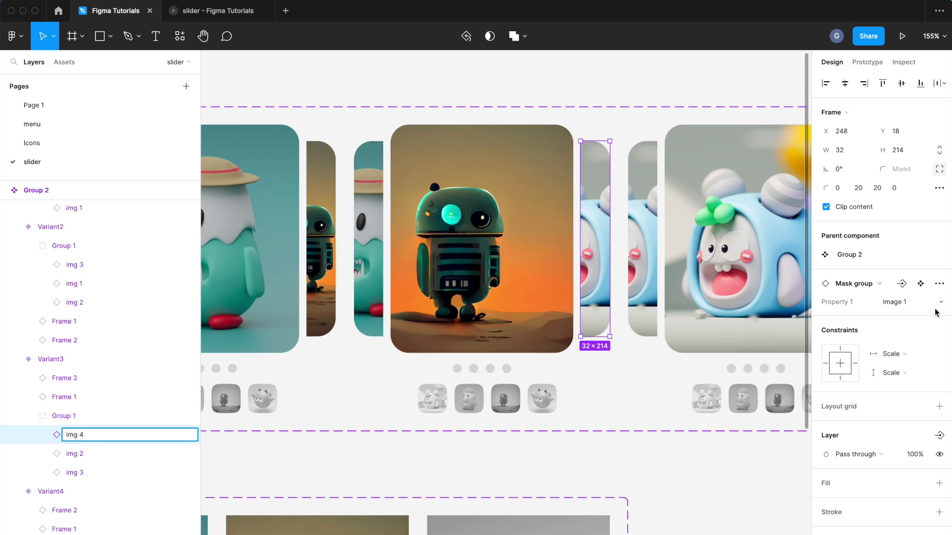
{"action": "left_click", "coordinate": [898, 301]}
{"action": "left_click", "coordinate": [914, 344]}
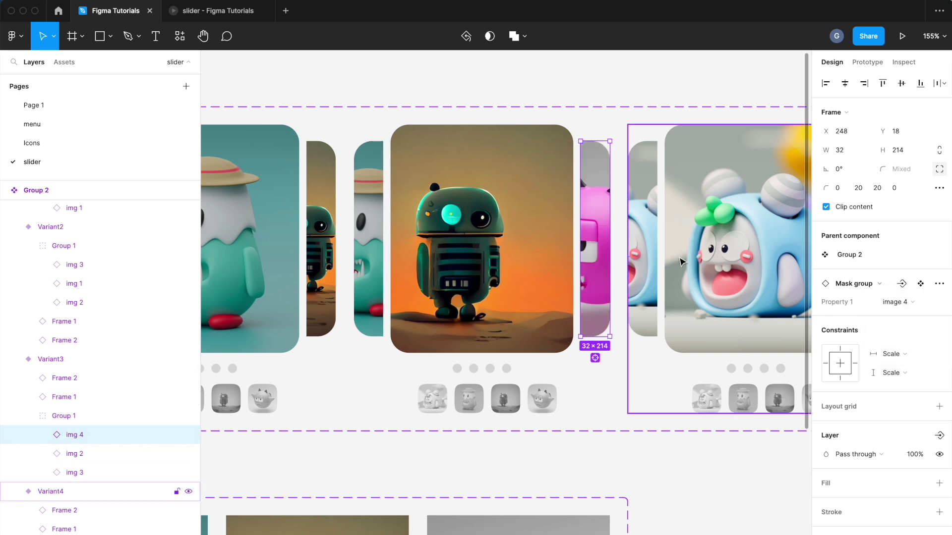
Step: Switch Variant4's centre image to image 4 and rename its layer "img 4"
{"action": "scroll", "coordinate": [682, 261], "scroll_direction": "right", "scroll_amount": 5}
{"action": "double_click", "coordinate": [575, 274]}
{"action": "double_click", "coordinate": [575, 275]}
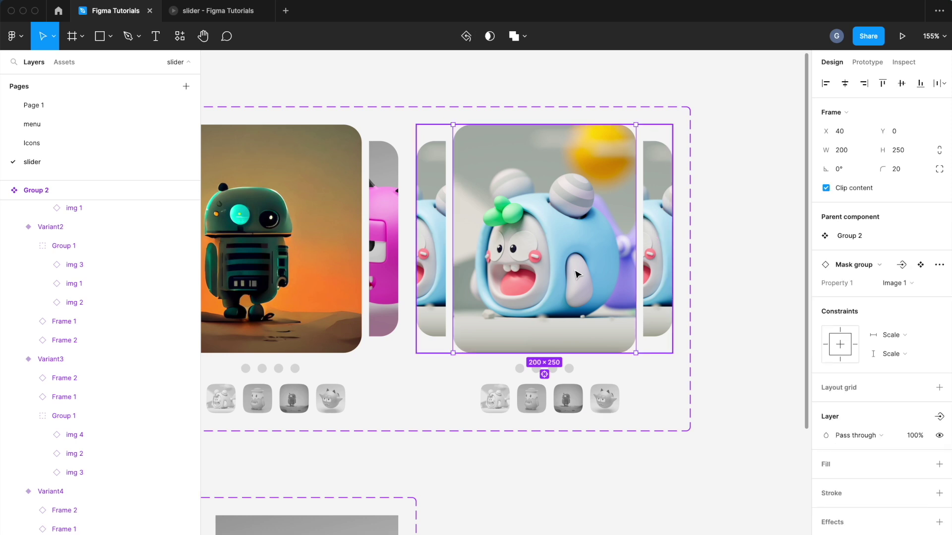
{"action": "scroll", "coordinate": [575, 275], "scroll_direction": "right", "scroll_amount": 1}
{"action": "scroll", "coordinate": [46, 325], "scroll_direction": "down", "scroll_amount": 3}
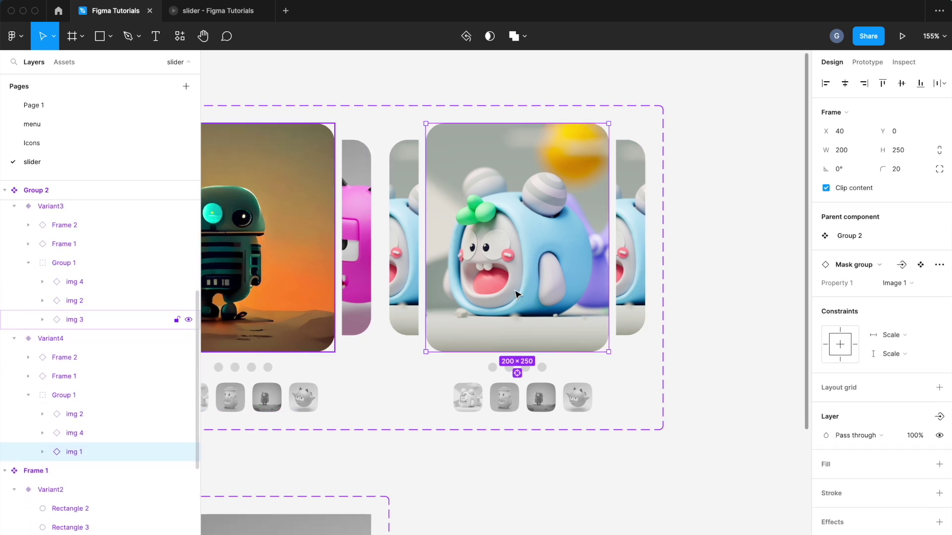
{"action": "left_click", "coordinate": [894, 283]}
{"action": "left_click", "coordinate": [903, 326]}
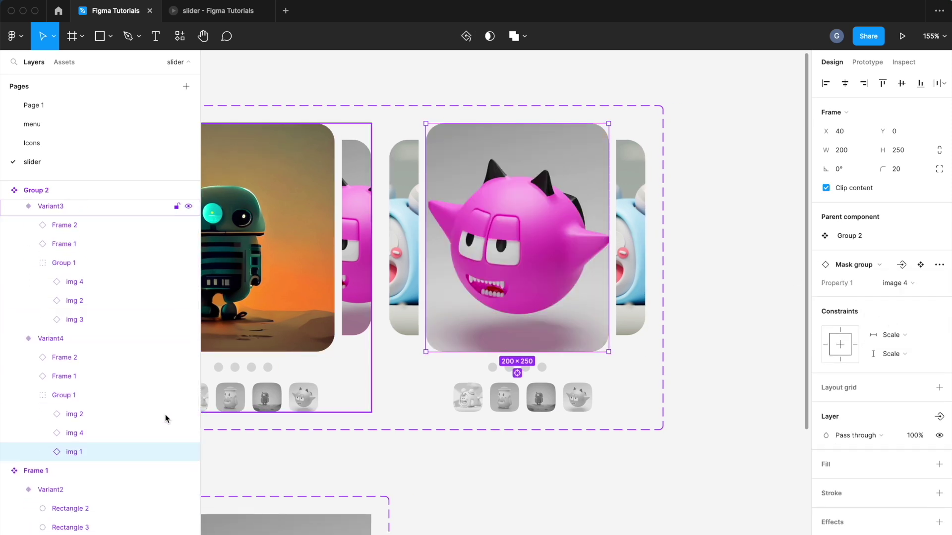
{"action": "double_click", "coordinate": [78, 455]}
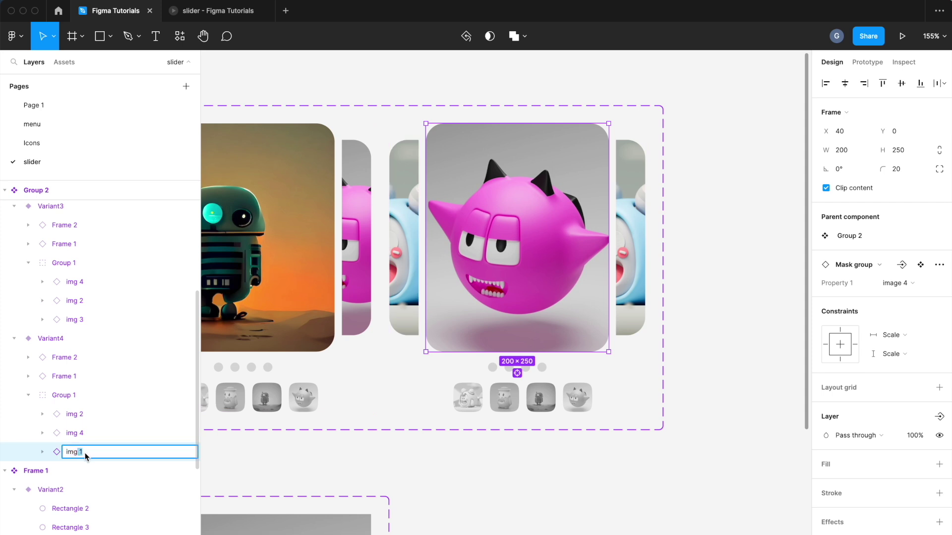
{"action": "type", "text": "4"}
Step: Rename Variant4's left slice layer "img 3" and switch the slice to image 3
{"action": "left_click", "coordinate": [81, 437]}
{"action": "double_click", "coordinate": [81, 436]}
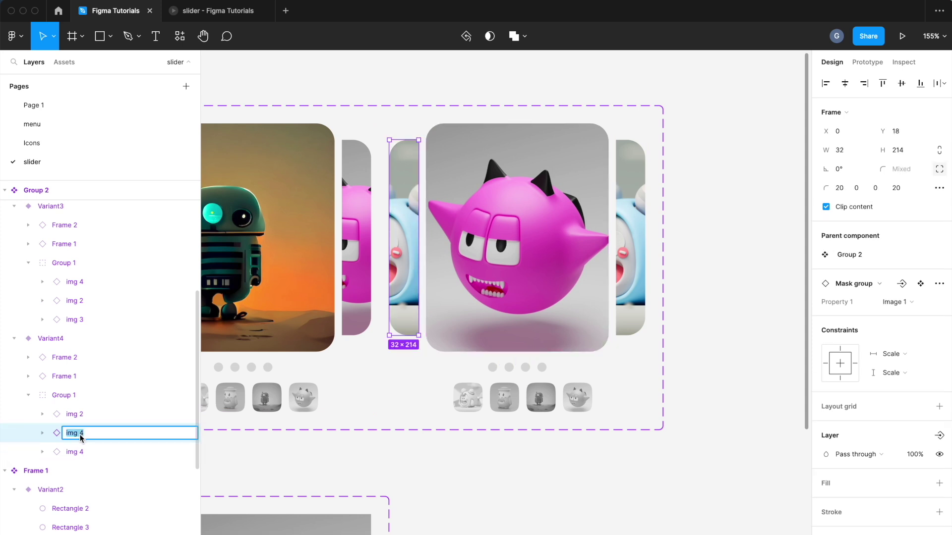
{"action": "type", "text": "img 3"}
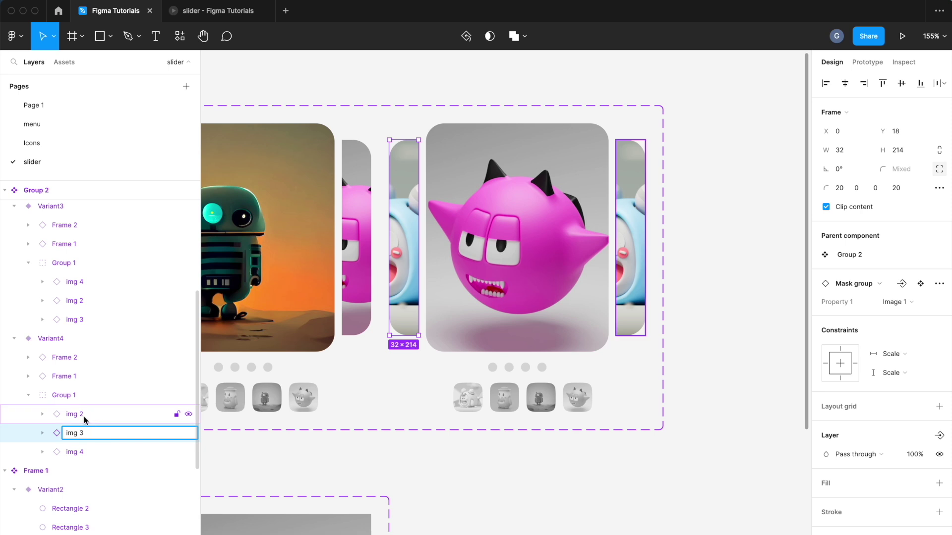
{"action": "left_click", "coordinate": [81, 421]}
{"action": "left_click", "coordinate": [81, 434]}
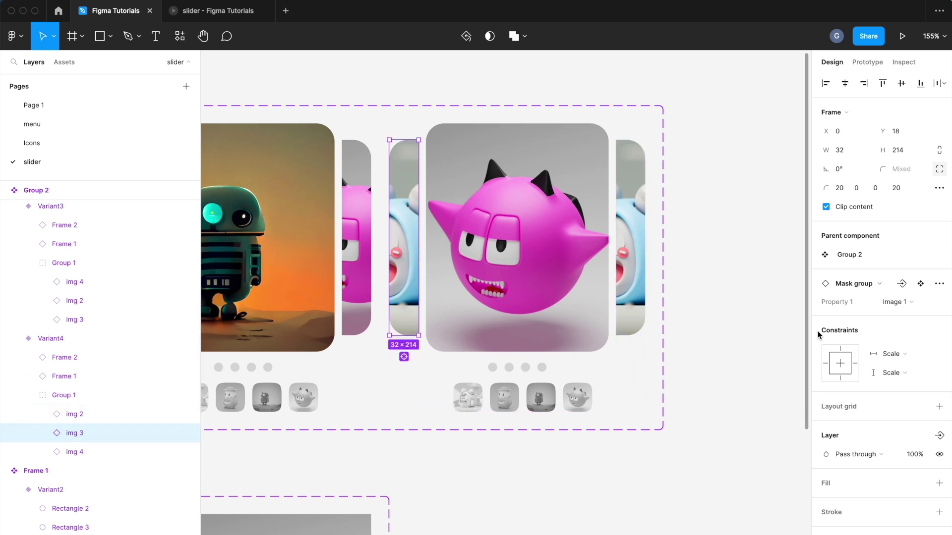
{"action": "left_click", "coordinate": [897, 302]}
{"action": "left_click", "coordinate": [892, 329]}
Step: Rename Variant4's right slice layer "img 1"
{"action": "left_click", "coordinate": [80, 415]}
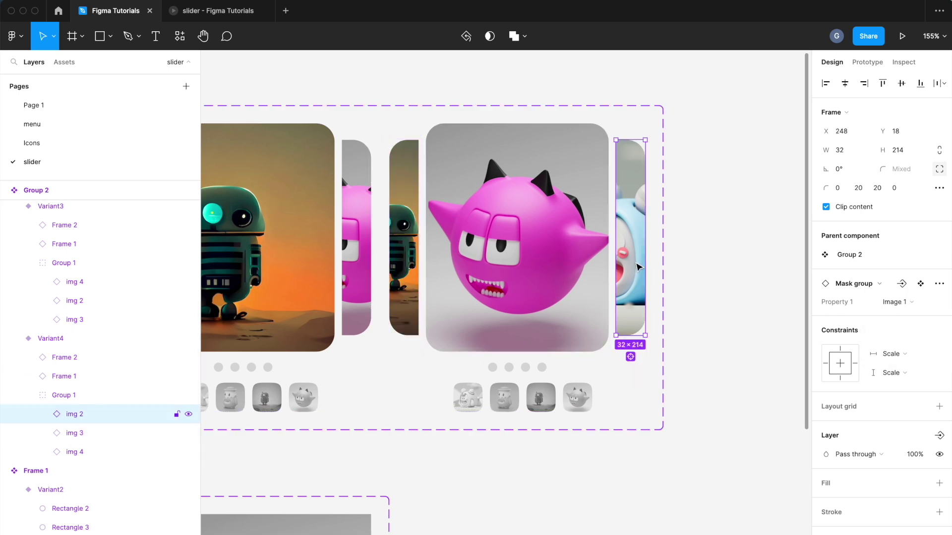
{"action": "double_click", "coordinate": [82, 416]}
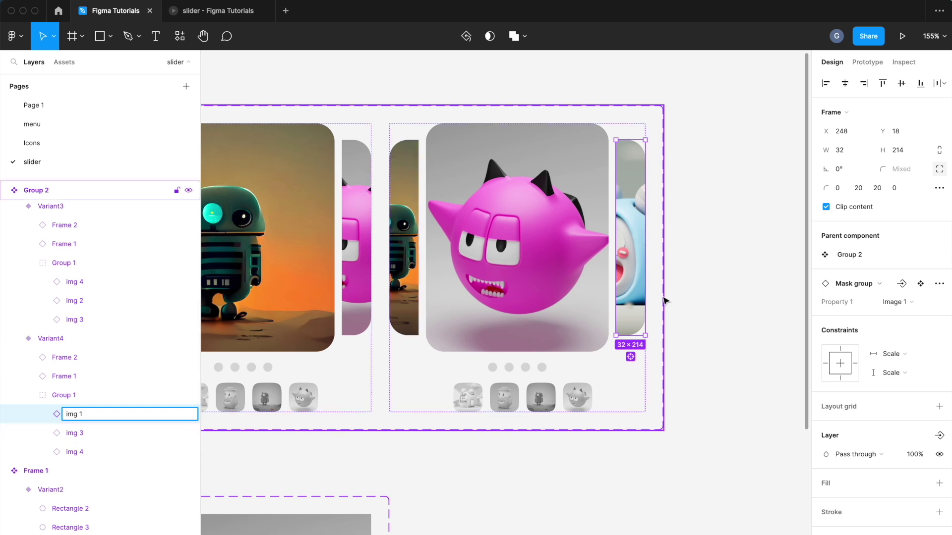
{"action": "key", "text": "Return"}
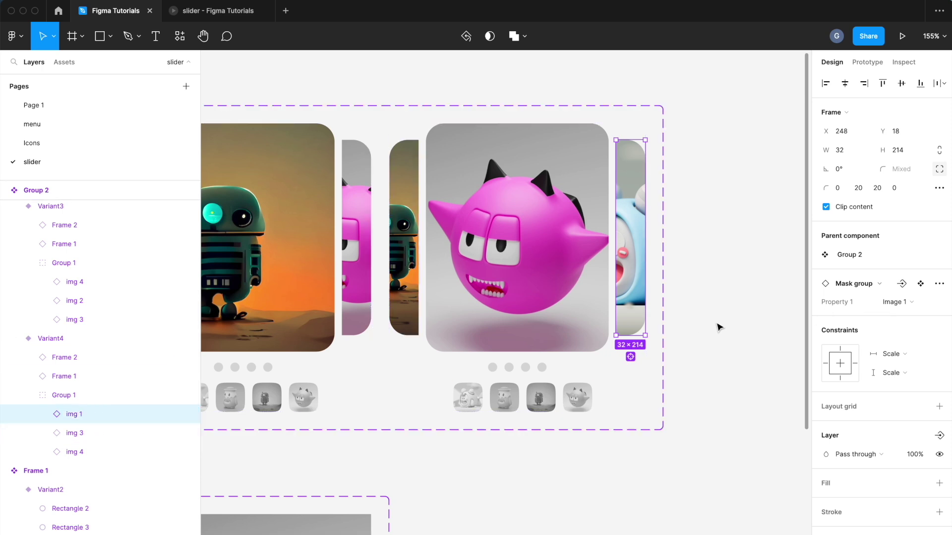
Step: Fill Variant4's fourth dot with magenta BF47A8, sampled from the body of the character in its centre image
{"action": "double_click", "coordinate": [543, 368]}
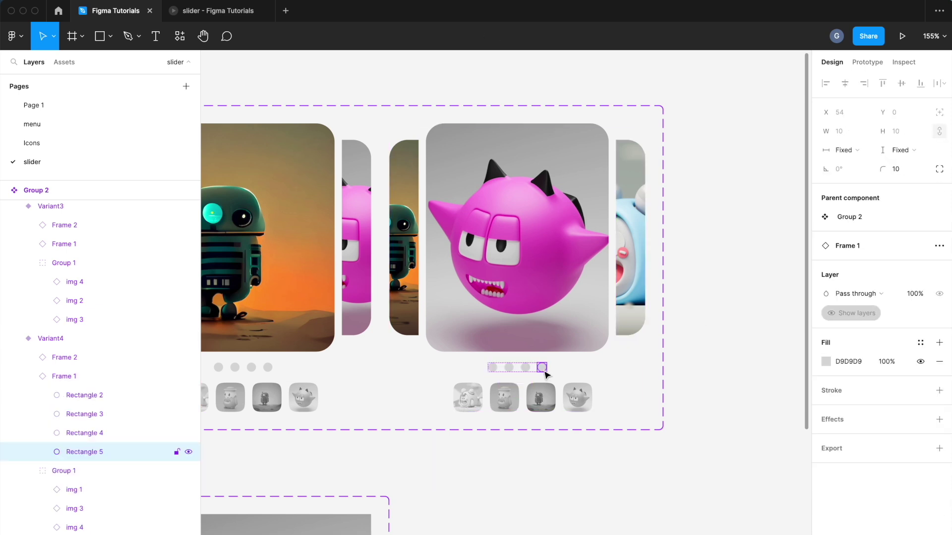
{"action": "left_click", "coordinate": [826, 363]}
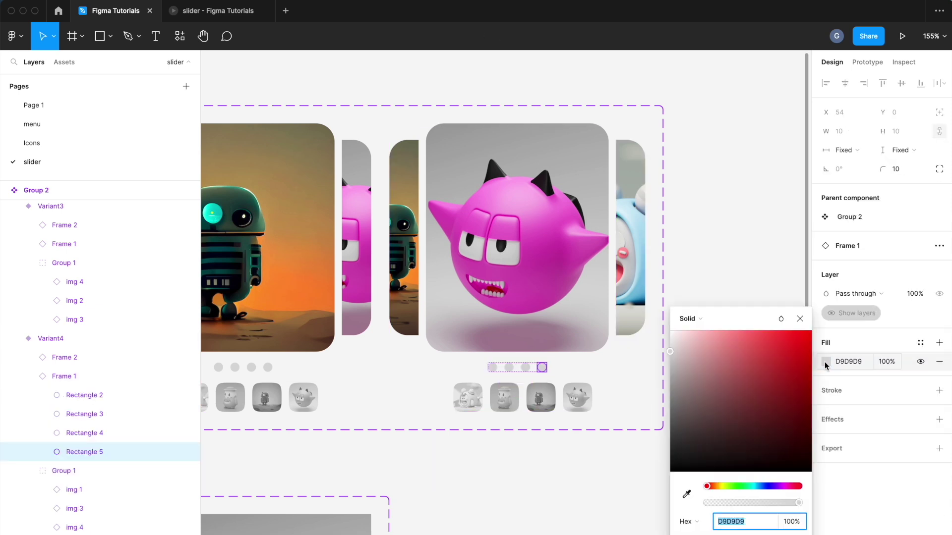
{"action": "left_click", "coordinate": [687, 494]}
{"action": "left_click", "coordinate": [570, 238]}
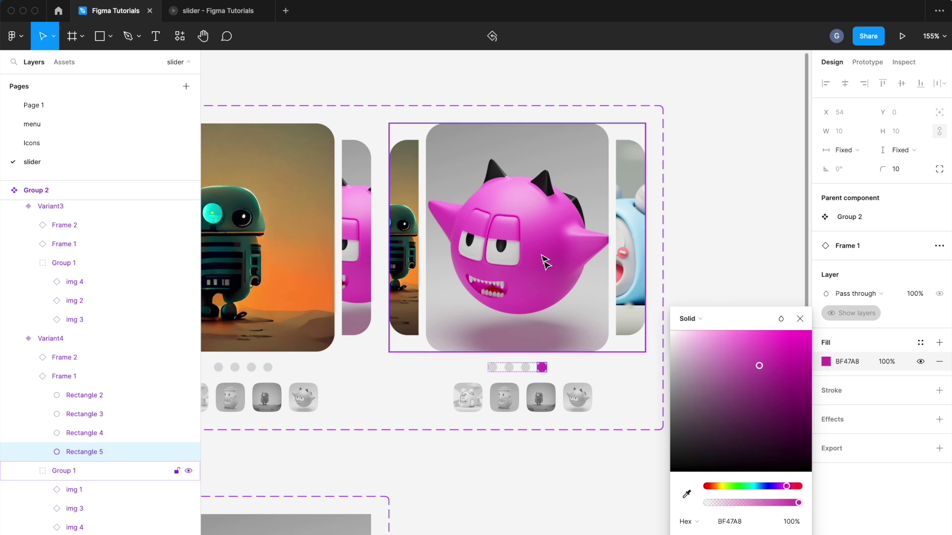
Step: Set Variant4's fourth thumbnail to 100% layer opacity and the Normal blend mode
{"action": "left_click", "coordinate": [584, 400]}
{"action": "left_click", "coordinate": [585, 399]}
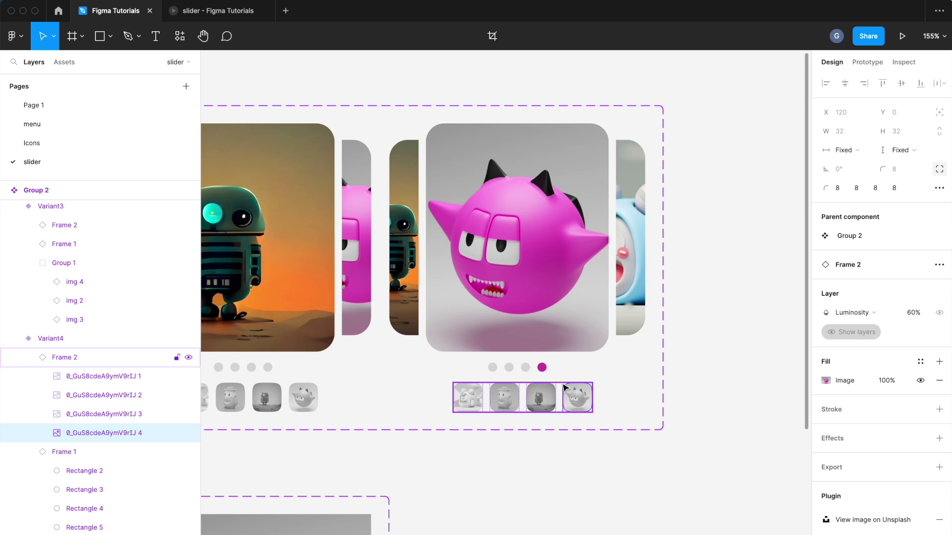
{"action": "left_click", "coordinate": [908, 318]}
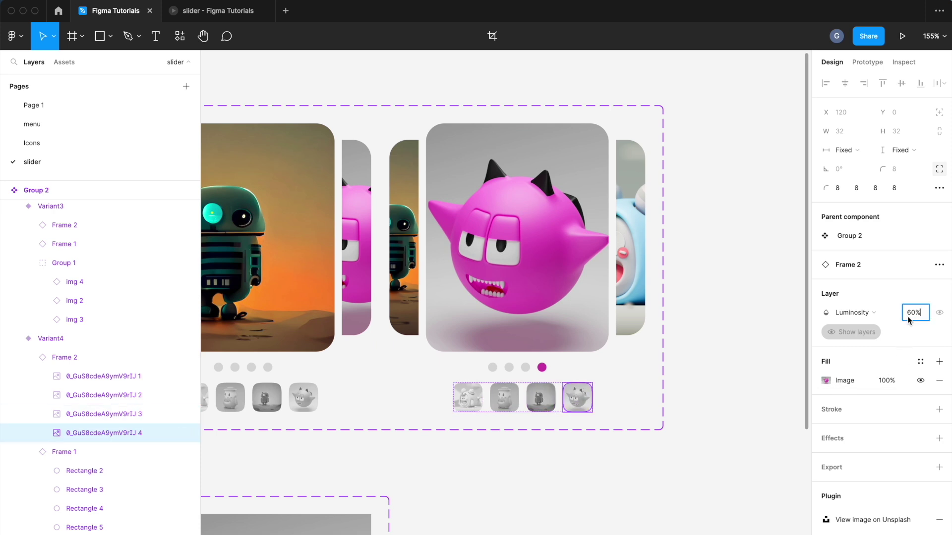
{"action": "type", "text": "100"}
{"action": "key", "text": "Return"}
{"action": "left_click", "coordinate": [853, 312]}
{"action": "left_click", "coordinate": [861, 296]}
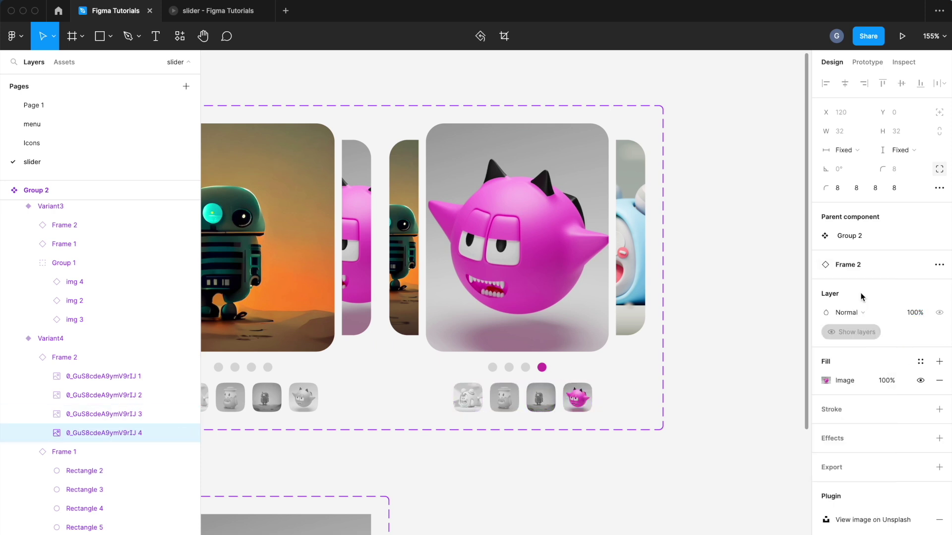
{"action": "left_click", "coordinate": [697, 402]}
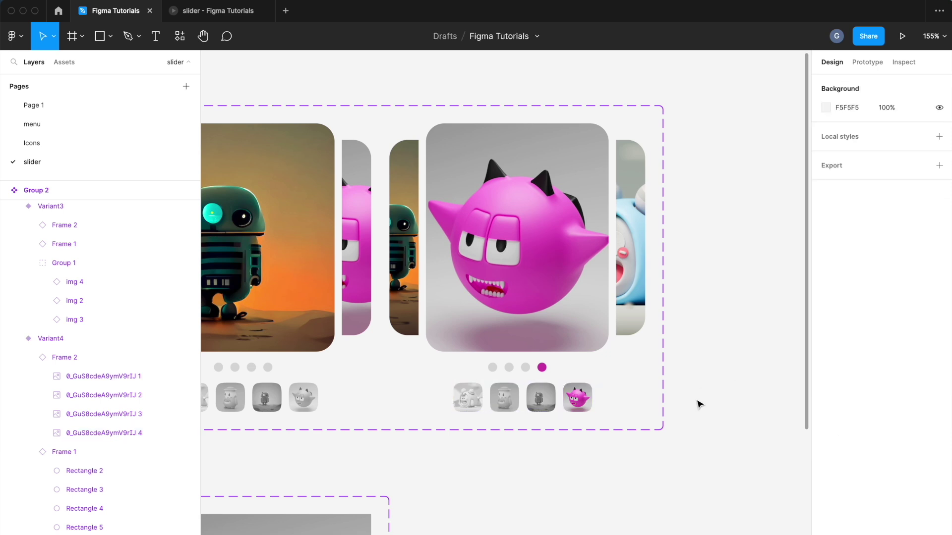
Step: Set Variant3's third thumbnail to the Normal blend mode and 100% layer opacity
{"action": "scroll", "coordinate": [697, 401], "scroll_direction": "left", "scroll_amount": 5}
{"action": "double_click", "coordinate": [498, 398]}
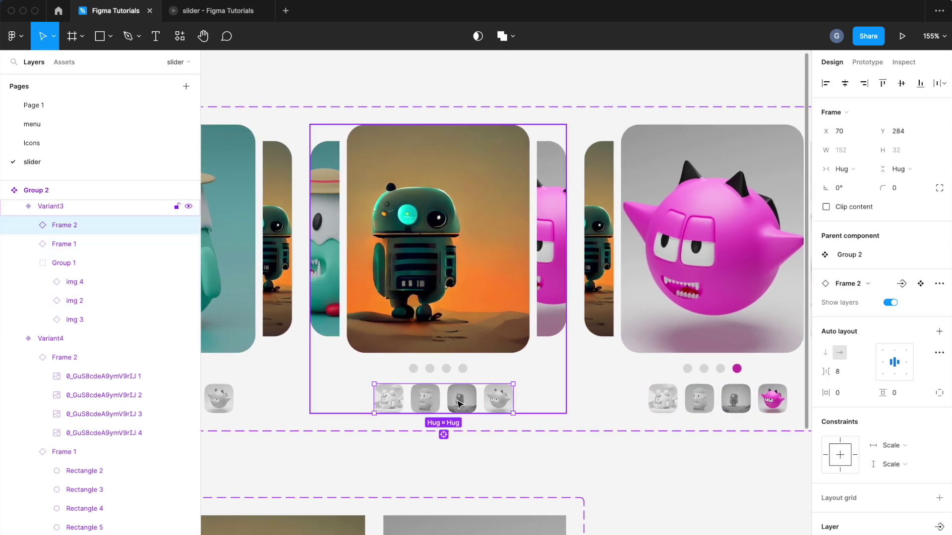
{"action": "left_click", "coordinate": [469, 400]}
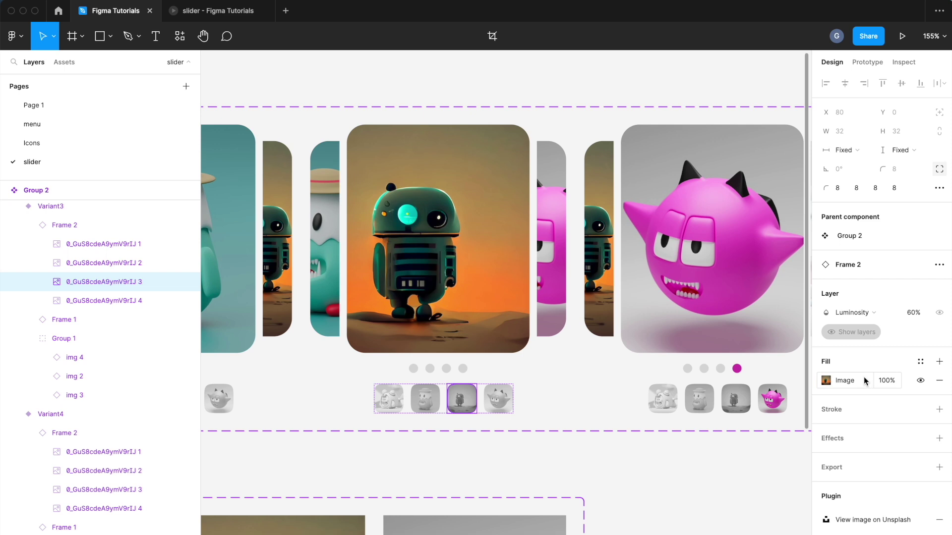
{"action": "left_click", "coordinate": [860, 313]}
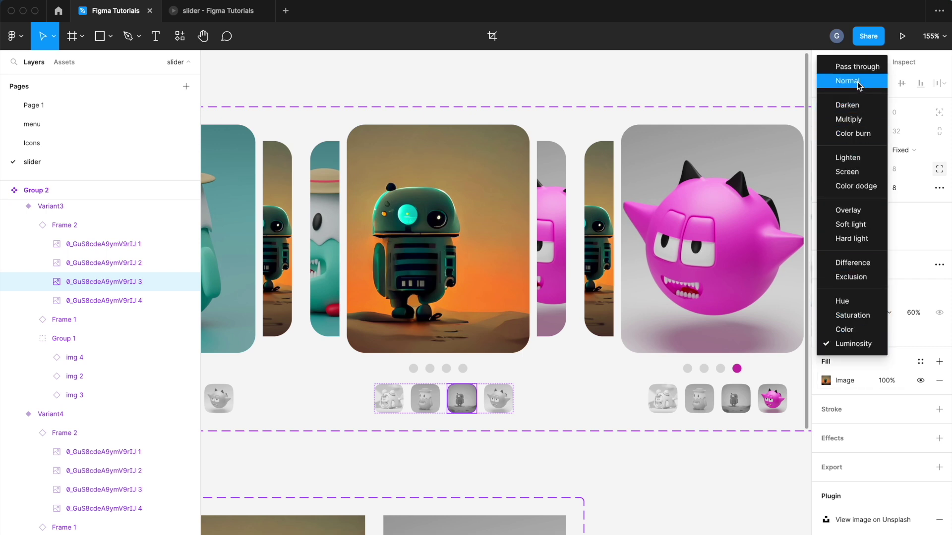
{"action": "left_click", "coordinate": [859, 82]}
{"action": "left_click", "coordinate": [910, 313]}
{"action": "type", "text": "100"}
{"action": "key", "text": "Return"}
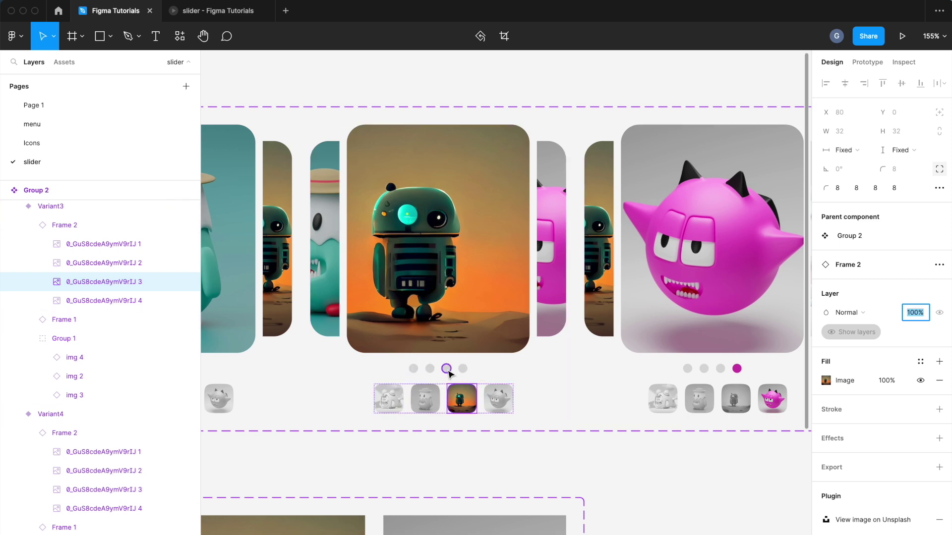
Step: Fill Variant3's third dot with orange F59445, sampled from the background of its centre image
{"action": "left_click", "coordinate": [448, 370], "text": "super"}
{"action": "key", "text": "i"}
{"action": "left_click", "coordinate": [470, 296]}
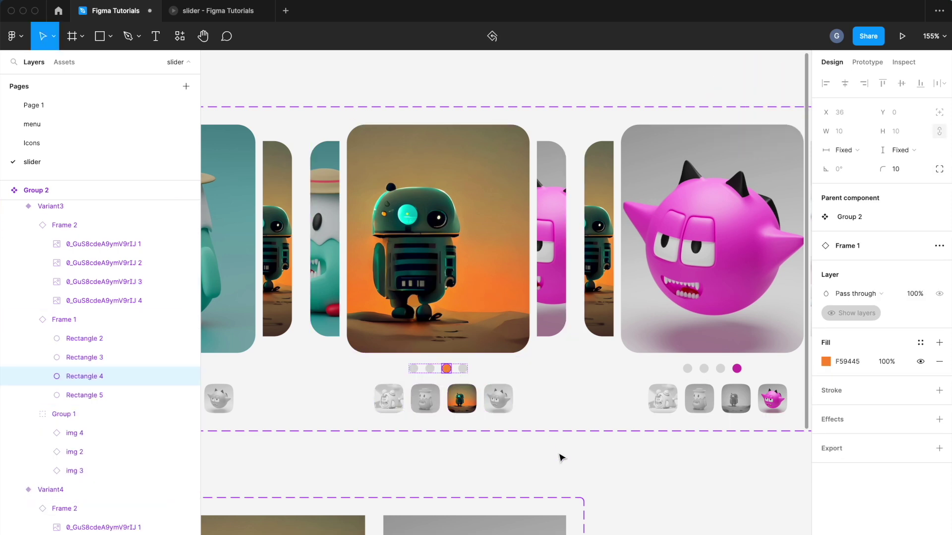
{"action": "left_click", "coordinate": [561, 456]}
Step: Fill Variant2's second dot with the teal green sampled from the body of the character in its centre image
{"action": "scroll", "coordinate": [557, 456], "scroll_direction": "left", "scroll_amount": 6}
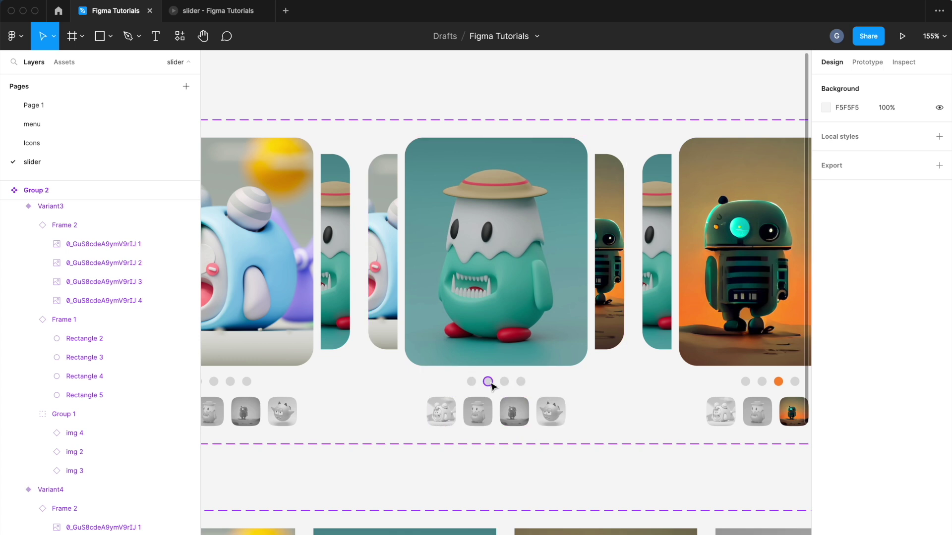
{"action": "left_click", "coordinate": [487, 382]}
{"action": "key", "text": "i"}
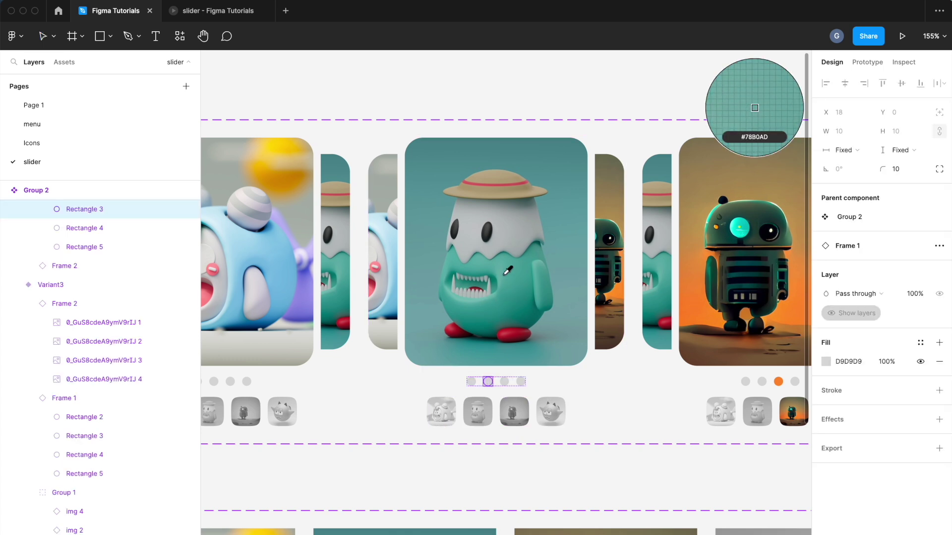
{"action": "left_click", "coordinate": [504, 320]}
Step: Set Variant2's second thumbnail to the Normal blend mode and 100% layer opacity
{"action": "left_click", "coordinate": [477, 410]}
{"action": "left_click", "coordinate": [477, 410]}
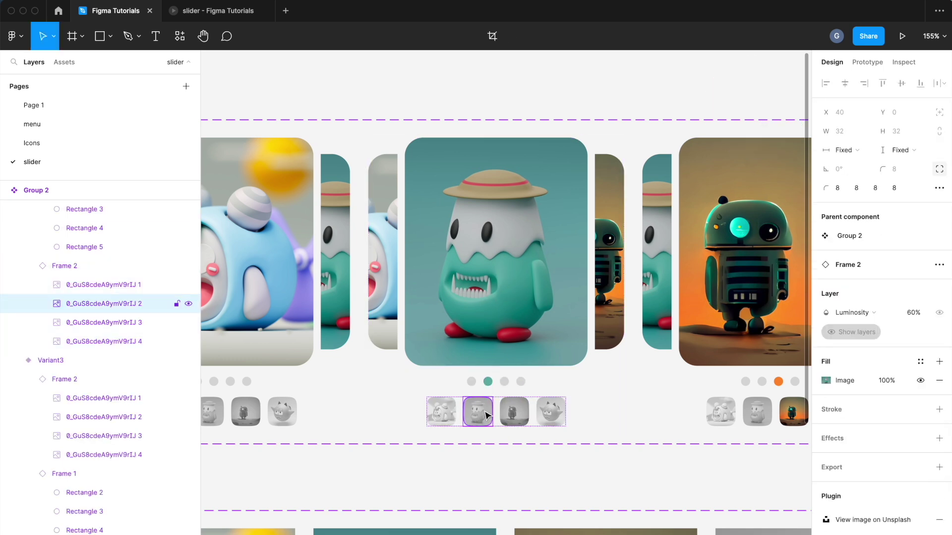
{"action": "left_click", "coordinate": [858, 313]}
{"action": "scroll", "coordinate": [855, 149], "scroll_direction": "up", "scroll_amount": 1}
{"action": "left_click", "coordinate": [856, 85]}
{"action": "type", "text": "100"}
{"action": "key", "text": "Return"}
Step: Fill the Default variant's first dot with light blue 8DBEDF, sampled from the body of the character in its centre image
{"action": "scroll", "coordinate": [444, 471], "scroll_direction": "left", "scroll_amount": 5}
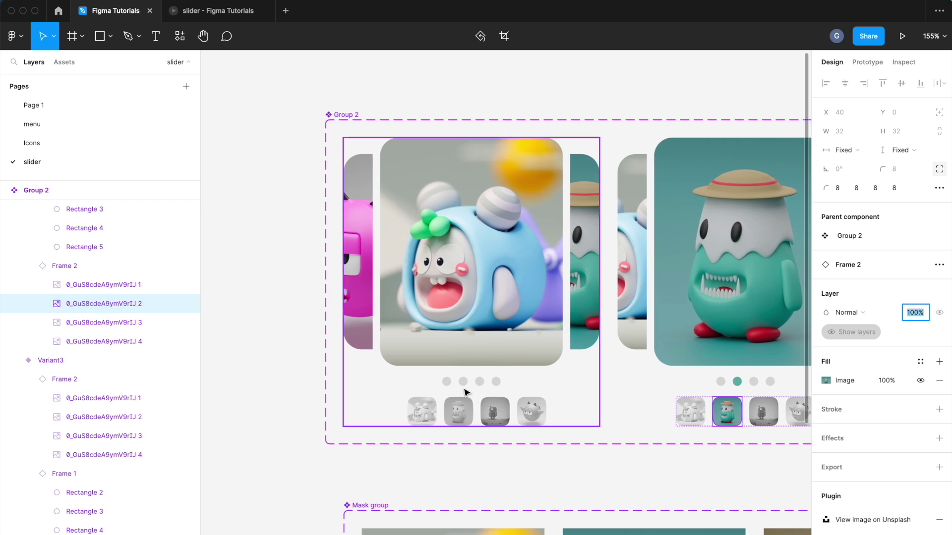
{"action": "left_click", "coordinate": [447, 381]}
{"action": "key", "text": "i"}
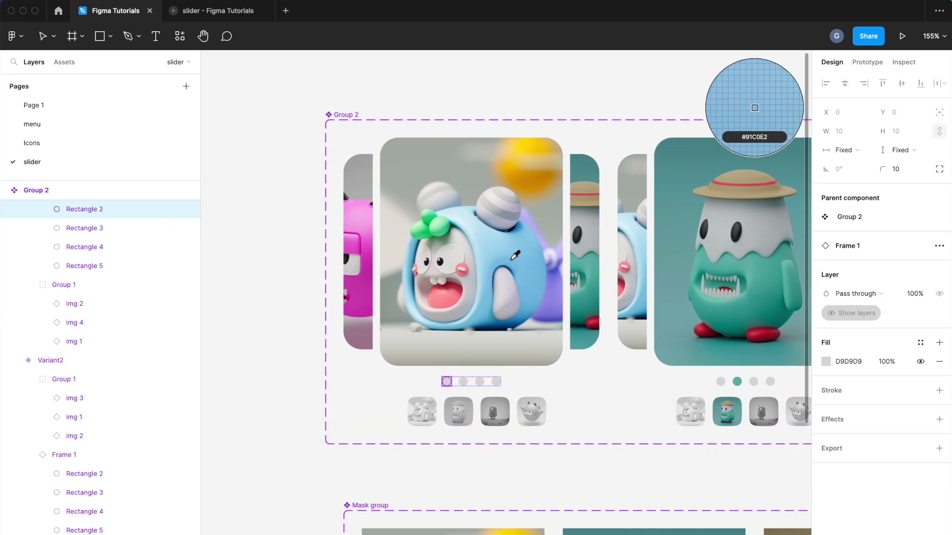
{"action": "left_click", "coordinate": [515, 255]}
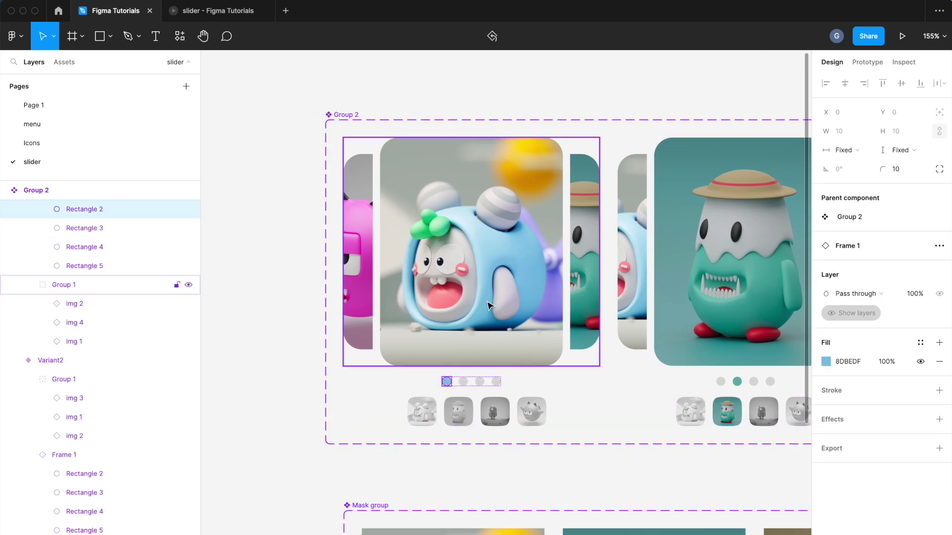
Step: Set the Default variant's first thumbnail to the Normal blend mode and 100% layer opacity
{"action": "left_click", "coordinate": [430, 412]}
{"action": "left_click", "coordinate": [853, 312]}
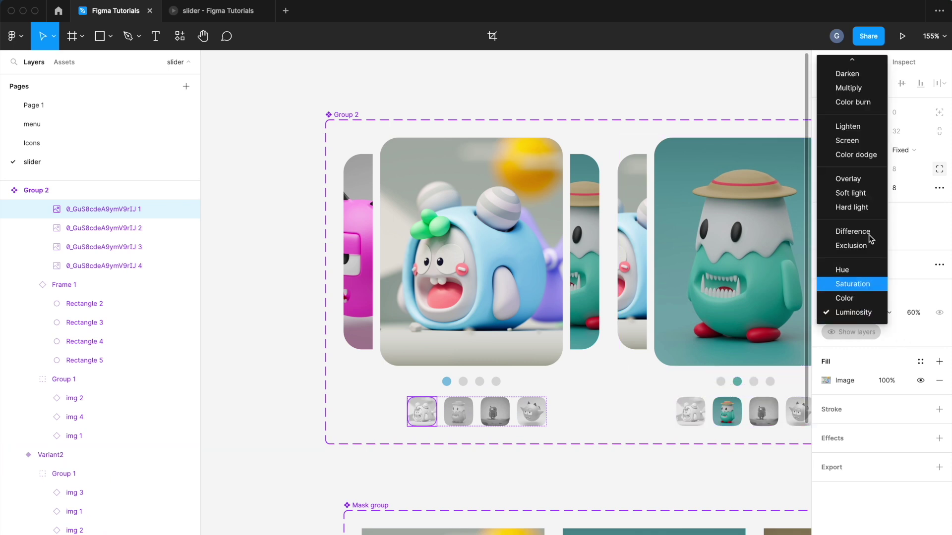
{"action": "left_click", "coordinate": [854, 80]}
{"action": "left_click", "coordinate": [907, 312]}
{"action": "type", "text": "100"}
{"action": "key", "text": "Return"}
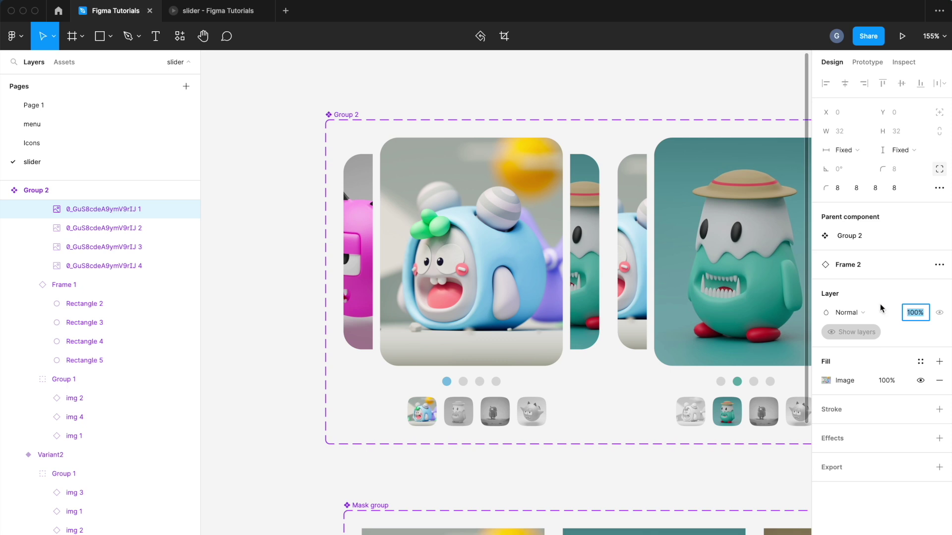
{"action": "left_click", "coordinate": [299, 369]}
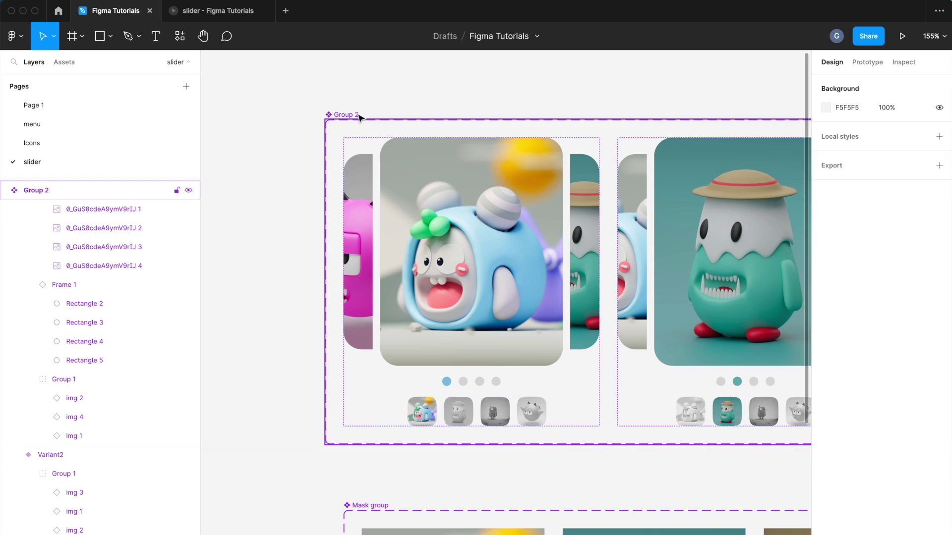
Step: Add a prototype connection from the Default variant to Variant2 with an After delay trigger of 800 ms, keeping Smart animate and Ease out
{"action": "scroll", "coordinate": [362, 106], "scroll_direction": "right", "scroll_amount": 2}
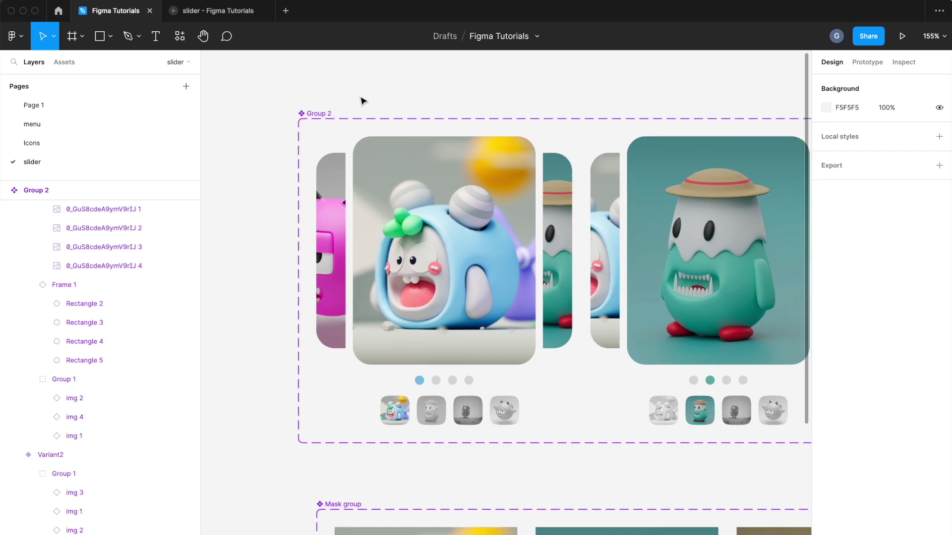
{"action": "scroll", "coordinate": [361, 101], "scroll_direction": "right", "scroll_amount": 2}
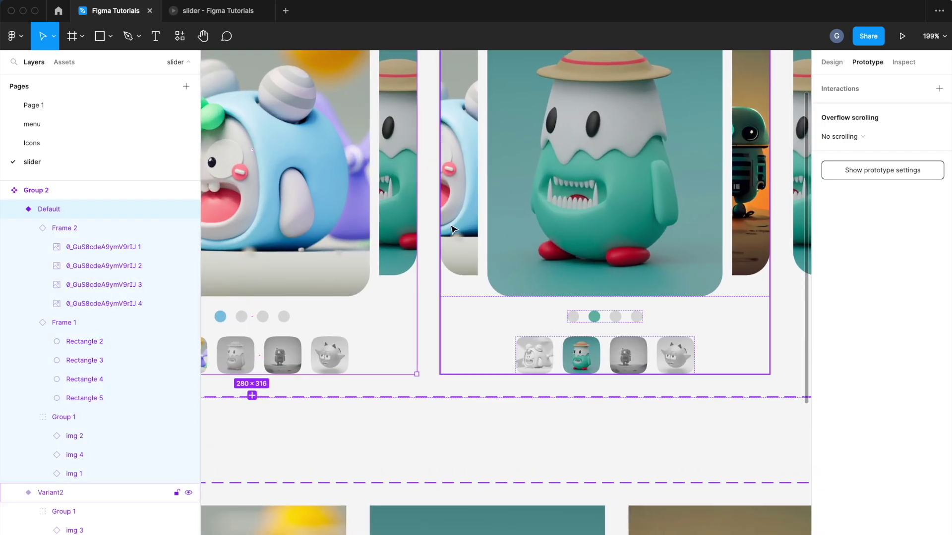
{"action": "scroll", "coordinate": [451, 229], "scroll_direction": "up", "scroll_amount": 5}
{"action": "left_click_drag", "start_coordinate": [435, 327], "coordinate": [506, 340]}
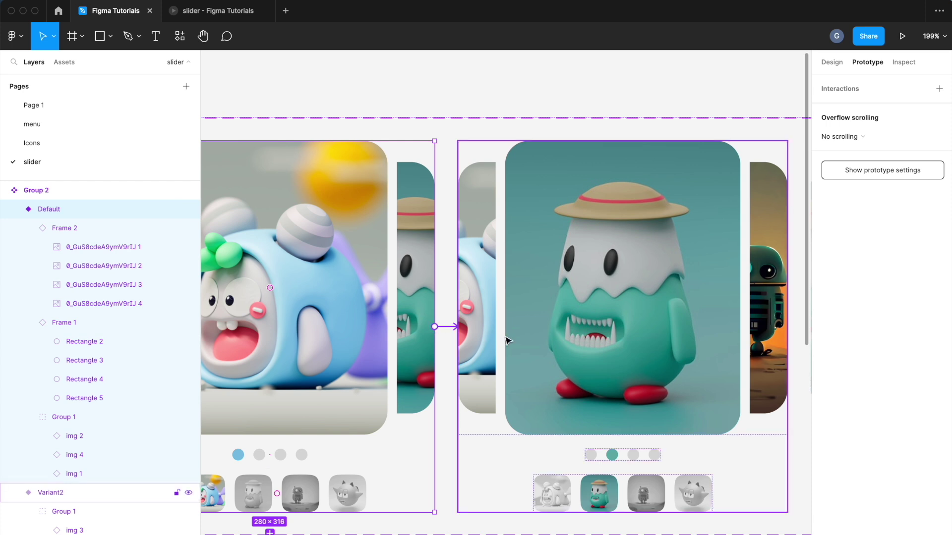
{"action": "left_click", "coordinate": [714, 136]}
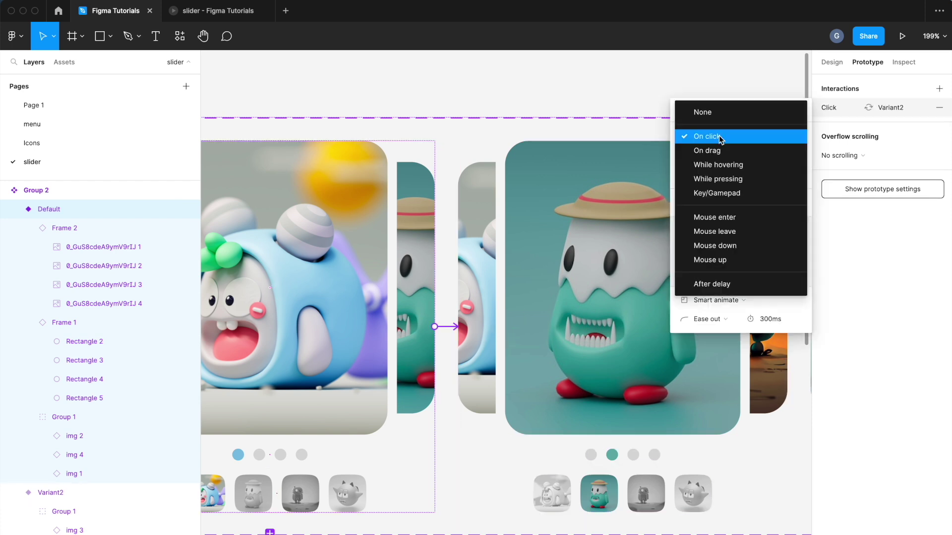
{"action": "left_click", "coordinate": [731, 284]}
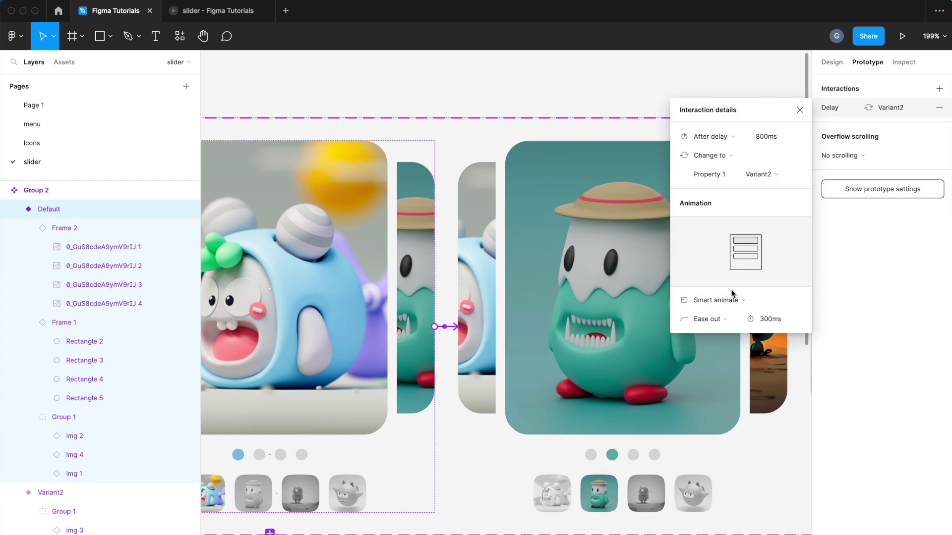
{"action": "left_click", "coordinate": [716, 320]}
{"action": "left_click", "coordinate": [717, 319]}
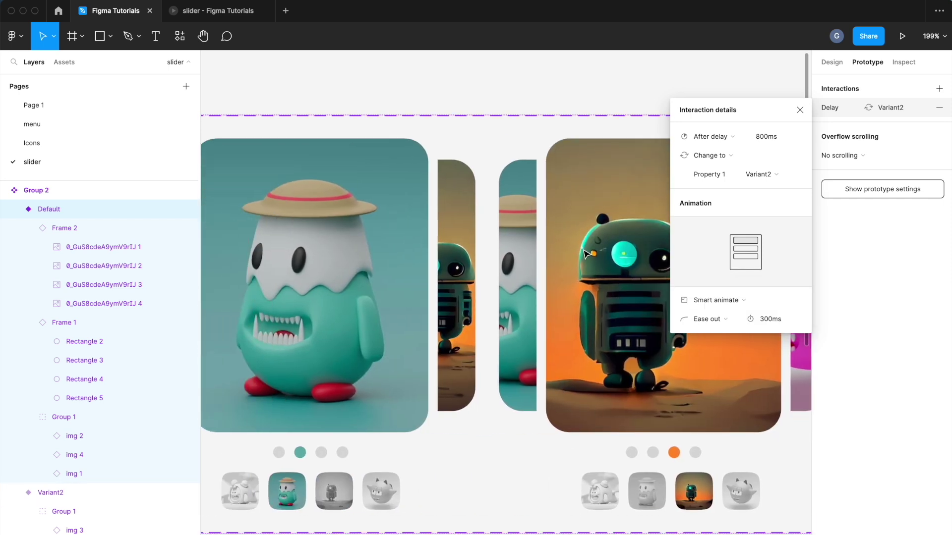
Step: Add a prototype connection from Variant2 to Variant3 with an After delay trigger of 800 ms
{"action": "left_click", "coordinate": [374, 276]}
{"action": "left_click_drag", "start_coordinate": [476, 324], "coordinate": [521, 330]}
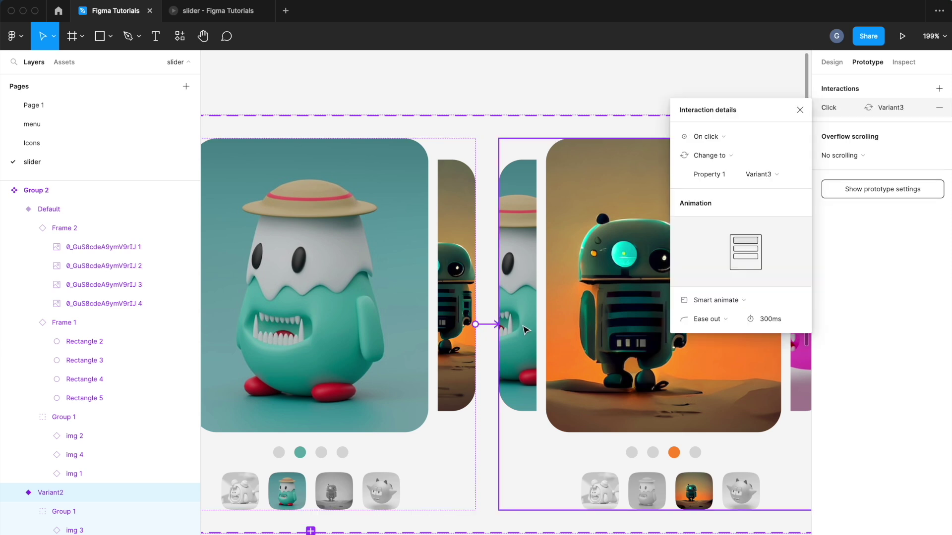
{"action": "left_click", "coordinate": [709, 136]}
{"action": "left_click", "coordinate": [712, 284]}
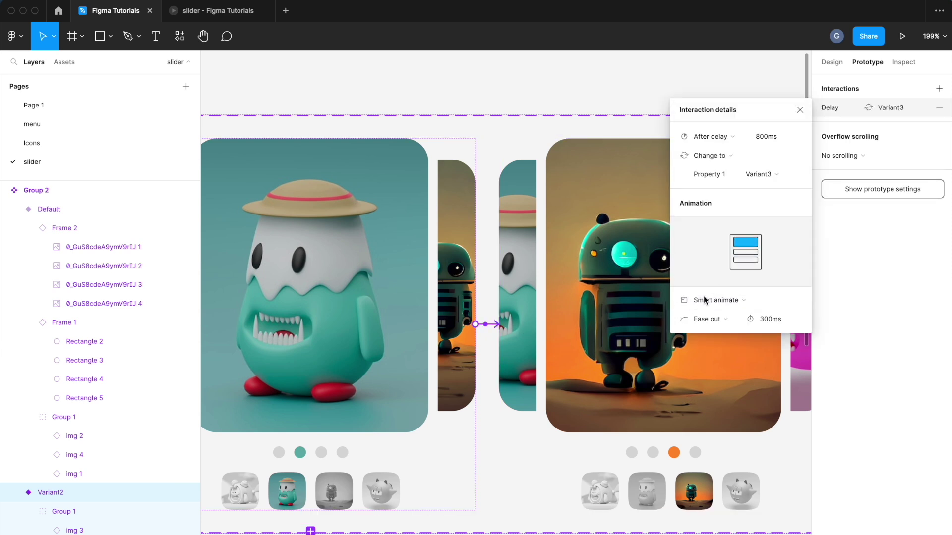
Step: Add a prototype connection from Variant3 to Variant4 with an After delay trigger of 800 ms
{"action": "scroll", "coordinate": [507, 291], "scroll_direction": "right", "scroll_amount": 3}
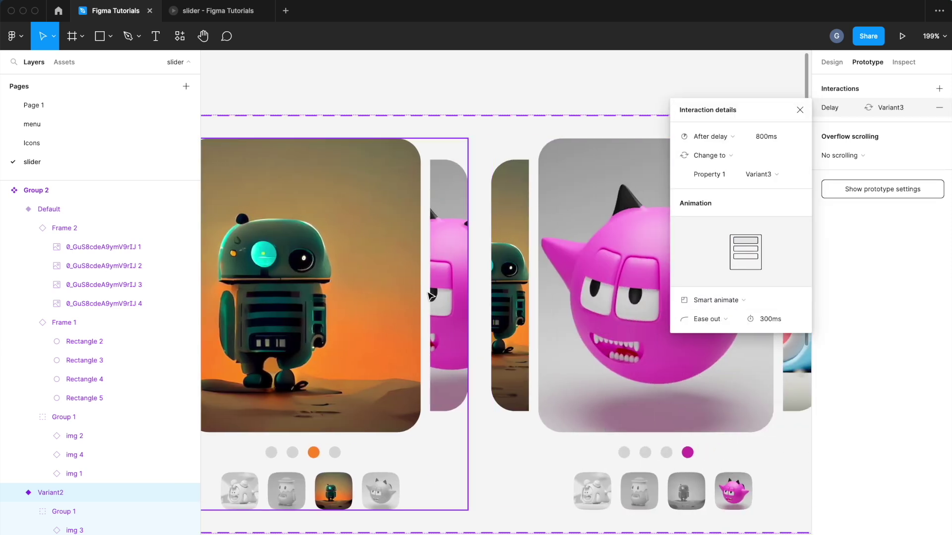
{"action": "left_click", "coordinate": [397, 293]}
{"action": "left_click_drag", "start_coordinate": [467, 324], "coordinate": [549, 331]}
{"action": "scroll", "coordinate": [642, 284], "scroll_direction": "right", "scroll_amount": 4}
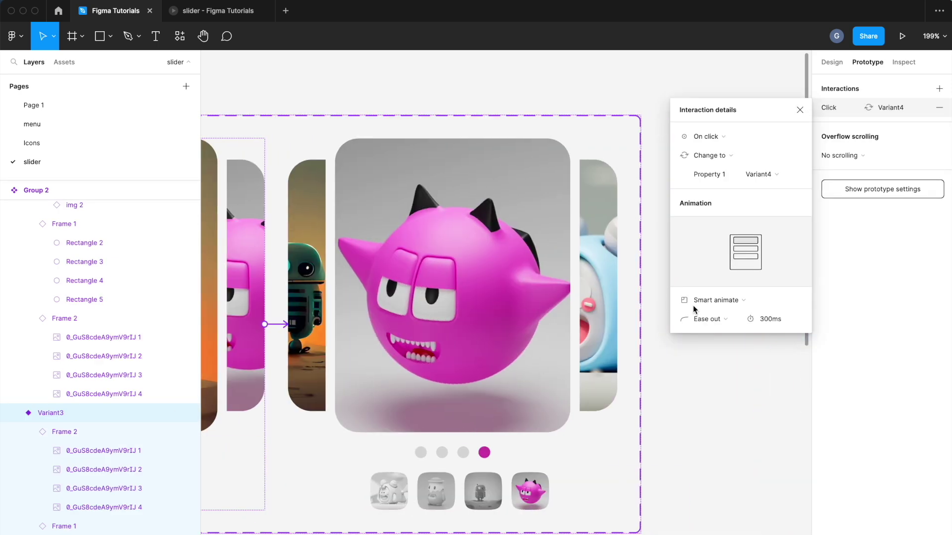
{"action": "left_click", "coordinate": [701, 134]}
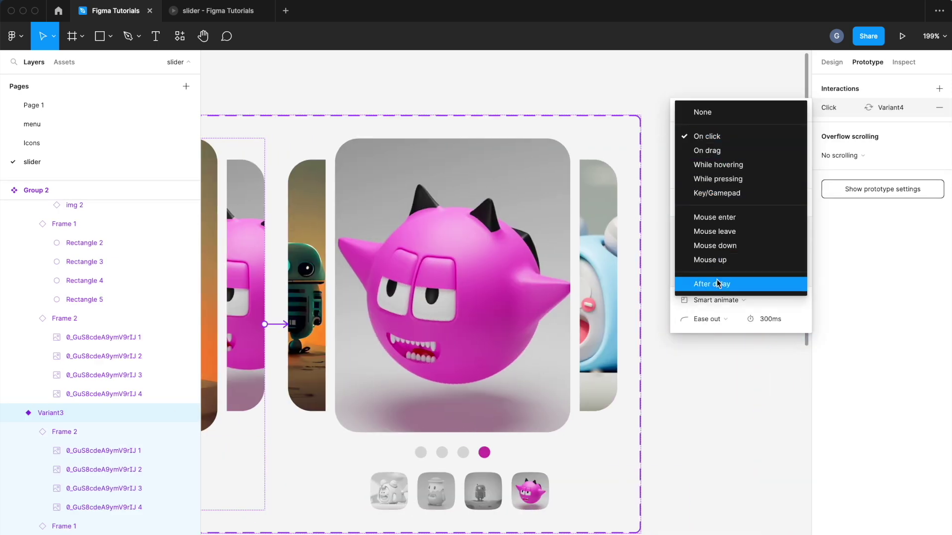
{"action": "left_click", "coordinate": [723, 283]}
Step: Check the interaction details of the Variant2-to-Variant3 and Variant3-to-Variant4 connections
{"action": "scroll", "coordinate": [529, 200], "scroll_direction": "left", "scroll_amount": 2}
{"action": "scroll", "coordinate": [496, 202], "scroll_direction": "left", "scroll_amount": 8}
{"action": "left_click", "coordinate": [390, 325]}
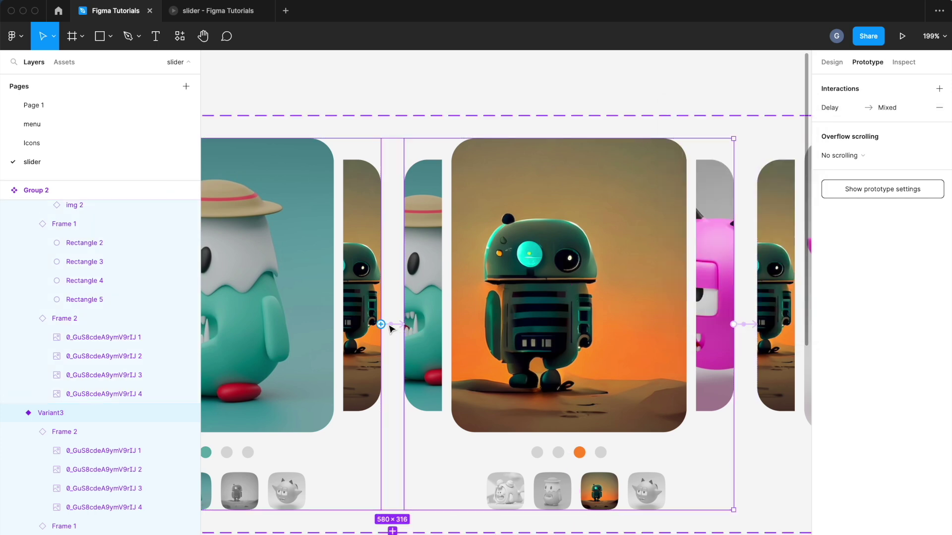
{"action": "left_click", "coordinate": [394, 324]}
{"action": "scroll", "coordinate": [224, 249], "scroll_direction": "down", "scroll_amount": 5}
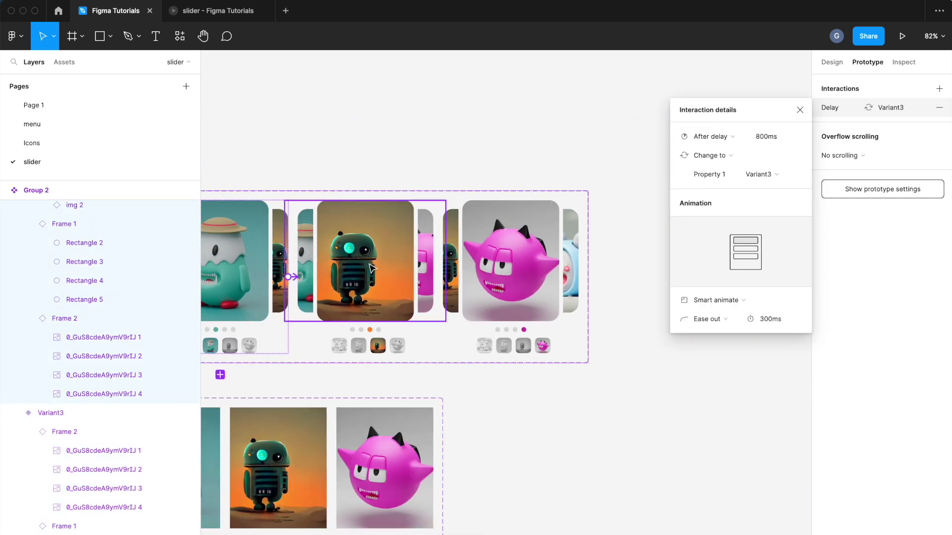
{"action": "left_click", "coordinate": [393, 272]}
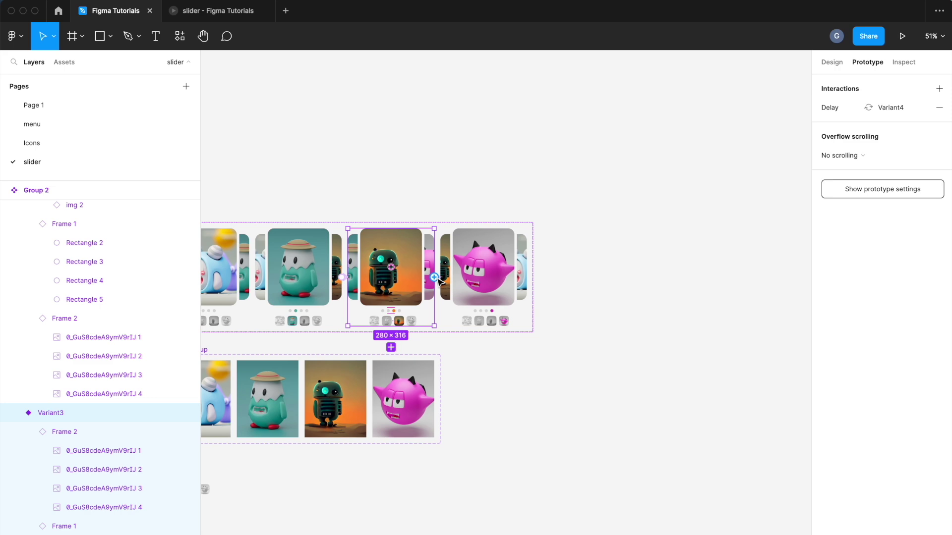
{"action": "scroll", "coordinate": [444, 279], "scroll_direction": "up", "scroll_amount": 5}
{"action": "left_click", "coordinate": [446, 277]}
{"action": "scroll", "coordinate": [604, 287], "scroll_direction": "down", "scroll_amount": 6}
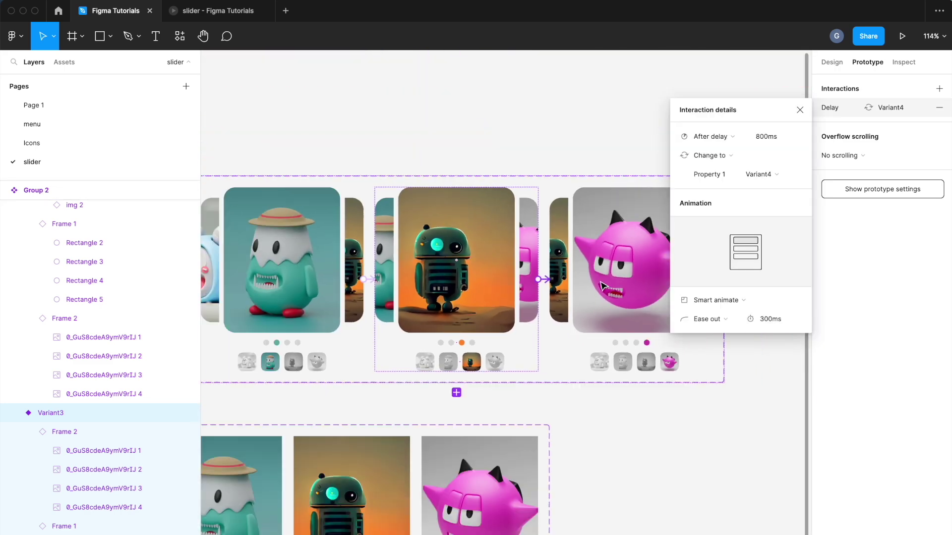
Step: Add a prototype connection from Variant4 back to Default with an After delay trigger of 800 ms, keeping Smart animate
{"action": "left_click", "coordinate": [604, 286]}
{"action": "left_click_drag", "start_coordinate": [663, 280], "coordinate": [357, 305]}
{"action": "left_click", "coordinate": [689, 140]}
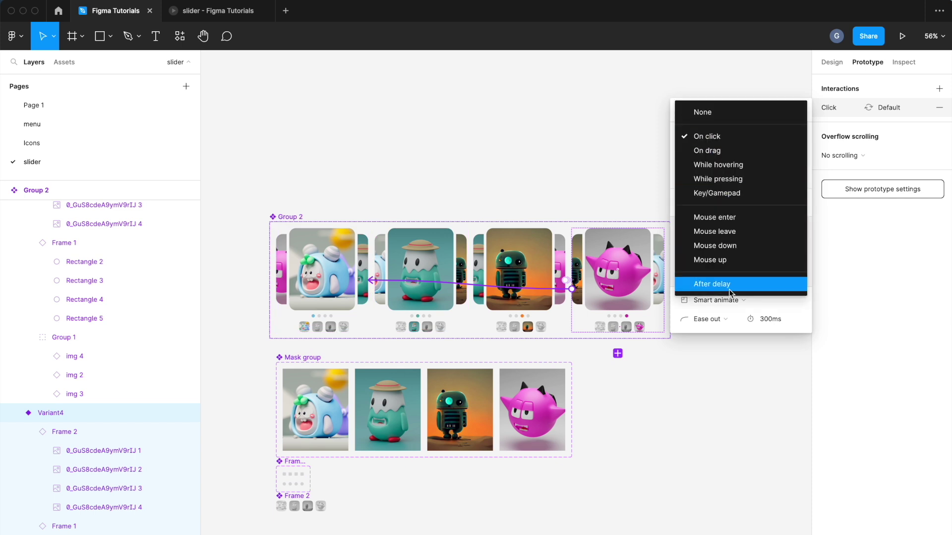
{"action": "left_click", "coordinate": [728, 291]}
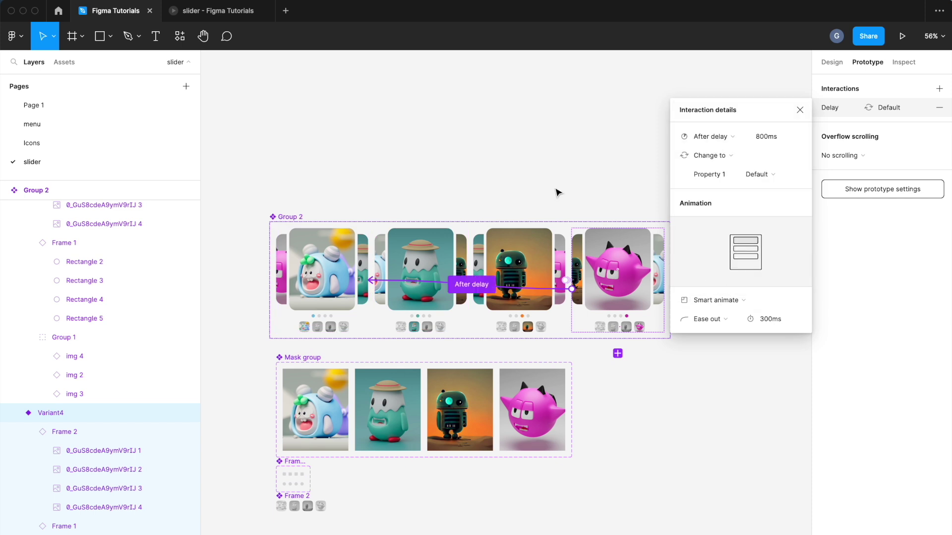
{"action": "left_click", "coordinate": [557, 192]}
Step: Connect the Default variant's second thumbnail to Variant2 with an On click, Change to interaction using Smart animate
{"action": "left_click", "coordinate": [82, 36]}
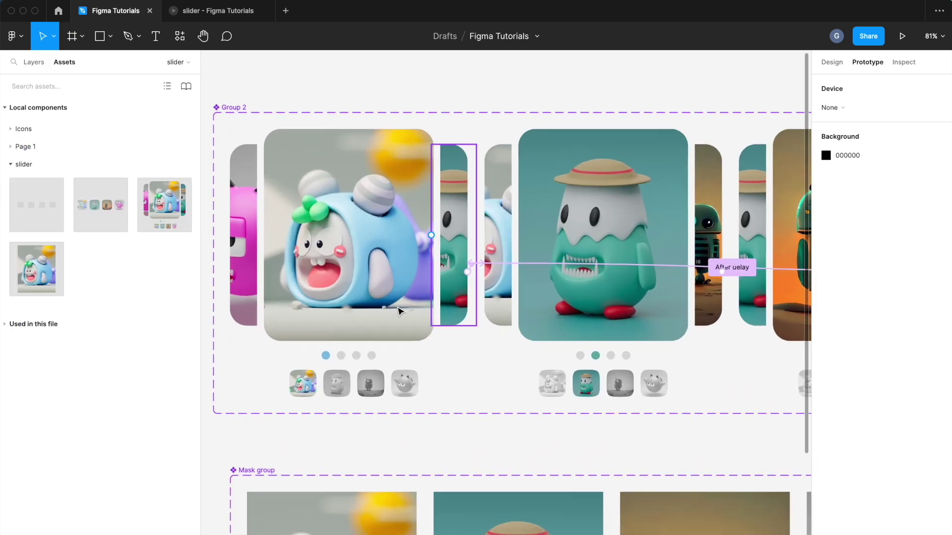
{"action": "left_click", "coordinate": [341, 386]}
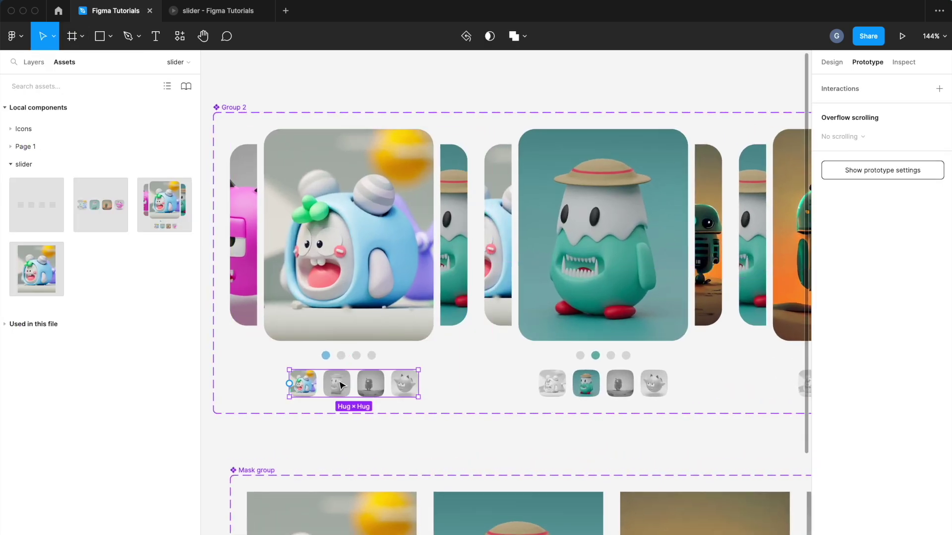
{"action": "double_click", "coordinate": [344, 383]}
{"action": "left_click_drag", "start_coordinate": [336, 370], "coordinate": [545, 341]}
Step: Connect the Default variant's third thumbnail to Variant3 and its fourth thumbnail to Variant4 with On click interactions
{"action": "scroll", "coordinate": [545, 341], "scroll_direction": "down", "scroll_amount": 5}
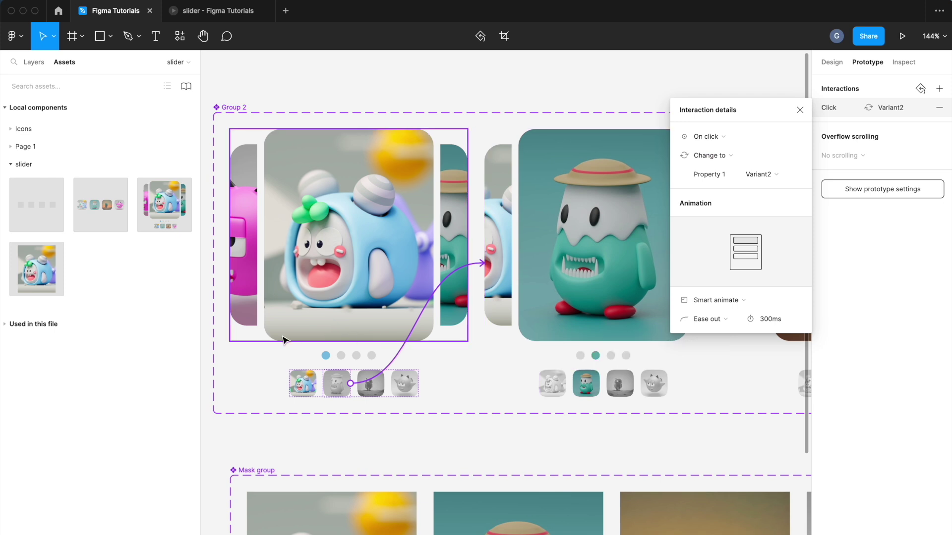
{"action": "left_click", "coordinate": [338, 367]}
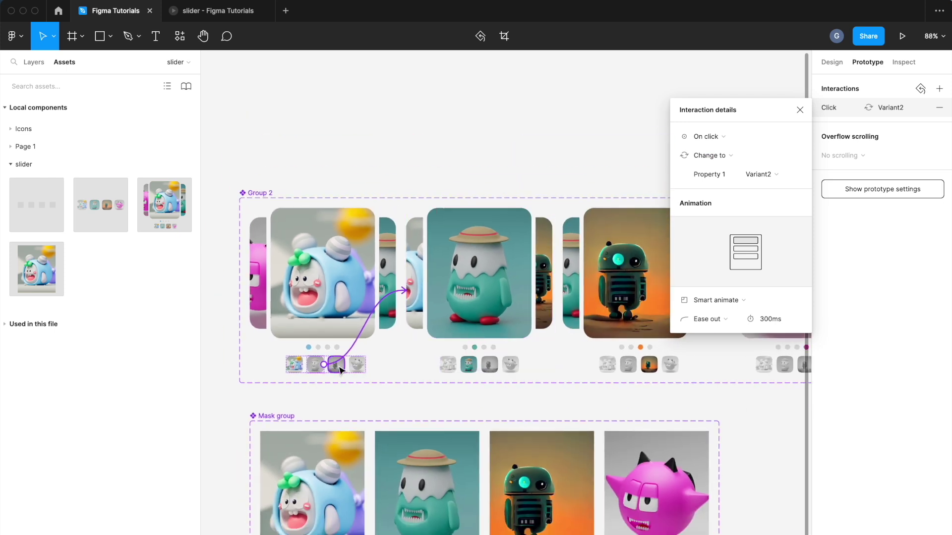
{"action": "left_click_drag", "start_coordinate": [348, 369], "coordinate": [619, 298]}
{"action": "scroll", "coordinate": [396, 347], "scroll_direction": "right", "scroll_amount": 5}
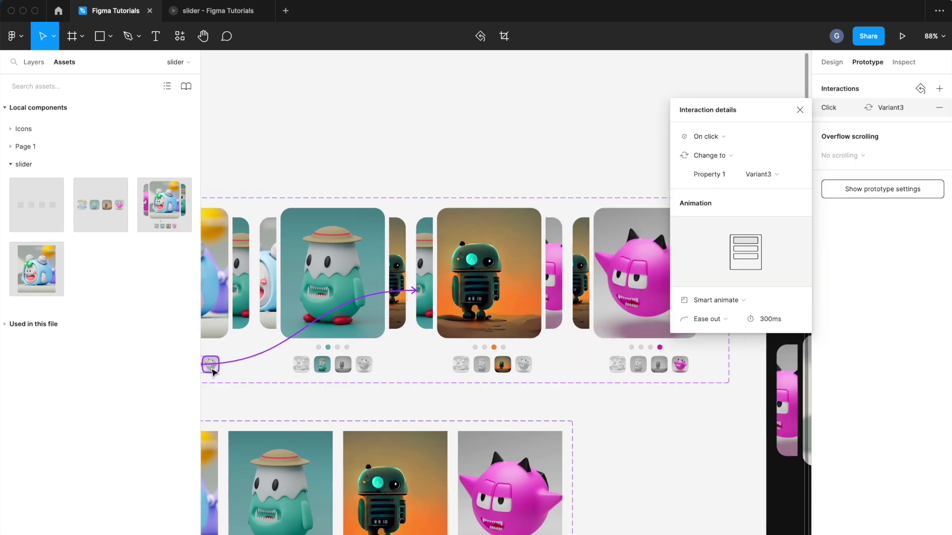
{"action": "left_click", "coordinate": [215, 369]}
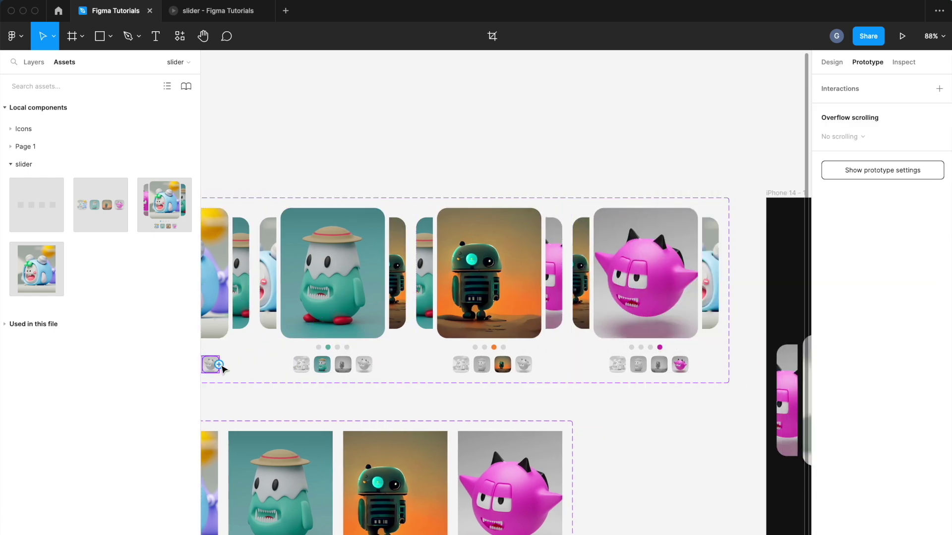
{"action": "left_click_drag", "start_coordinate": [219, 364], "coordinate": [620, 313]}
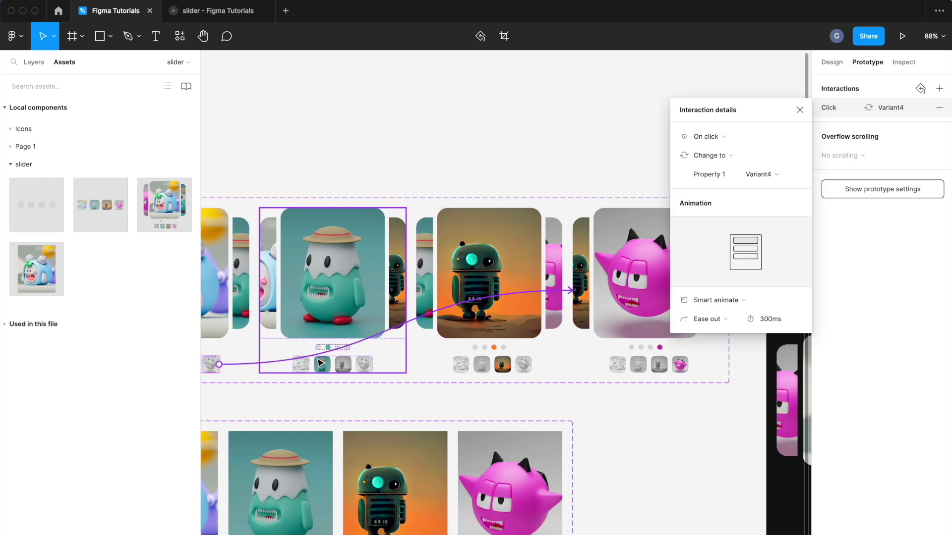
{"action": "scroll", "coordinate": [498, 162], "scroll_direction": "left", "scroll_amount": 8}
{"action": "left_click", "coordinate": [499, 162]}
Step: Connect Variant2's first thumbnail to the Default variant with an On click, Change to interaction
{"action": "scroll", "coordinate": [501, 174], "scroll_direction": "right", "scroll_amount": 3}
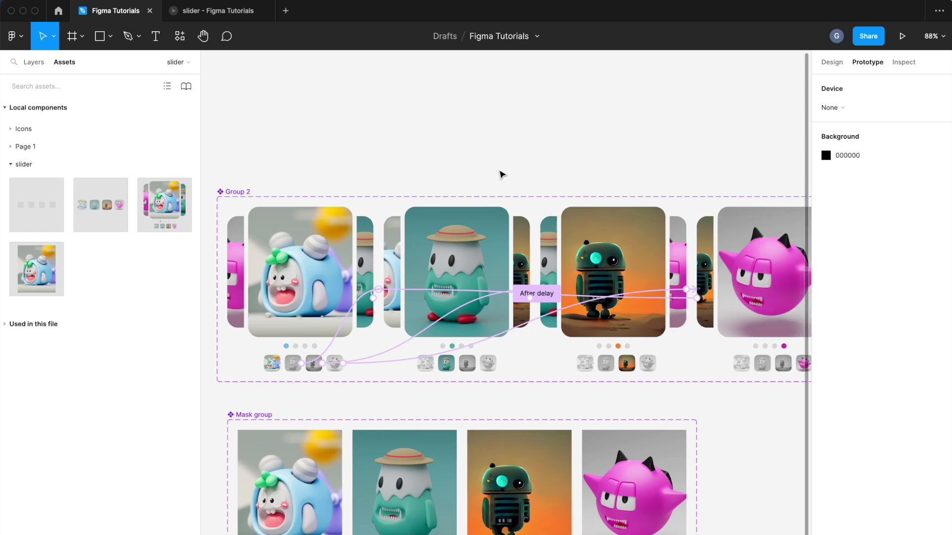
{"action": "left_click", "coordinate": [433, 369]}
{"action": "left_click_drag", "start_coordinate": [433, 365], "coordinate": [340, 314]}
Step: Connect Variant2's third thumbnail to Variant3 and its fourth thumbnail to Variant4 with On click interactions
{"action": "scroll", "coordinate": [340, 313], "scroll_direction": "right", "scroll_amount": 2}
{"action": "scroll", "coordinate": [340, 313], "scroll_direction": "right", "scroll_amount": 5}
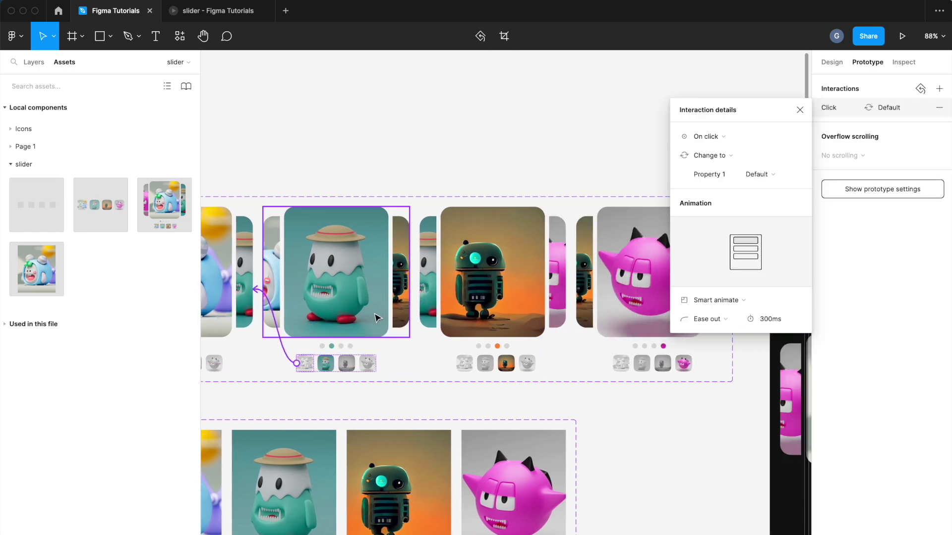
{"action": "left_click", "coordinate": [358, 366]}
{"action": "left_click_drag", "start_coordinate": [358, 365], "coordinate": [401, 325]}
{"action": "left_click", "coordinate": [370, 364]}
{"action": "left_click_drag", "start_coordinate": [375, 367], "coordinate": [581, 327]}
Step: Connect Variant3's fourth thumbnail to Variant4 and its second thumbnail to Variant2 with On click interactions
{"action": "left_click", "coordinate": [530, 365]}
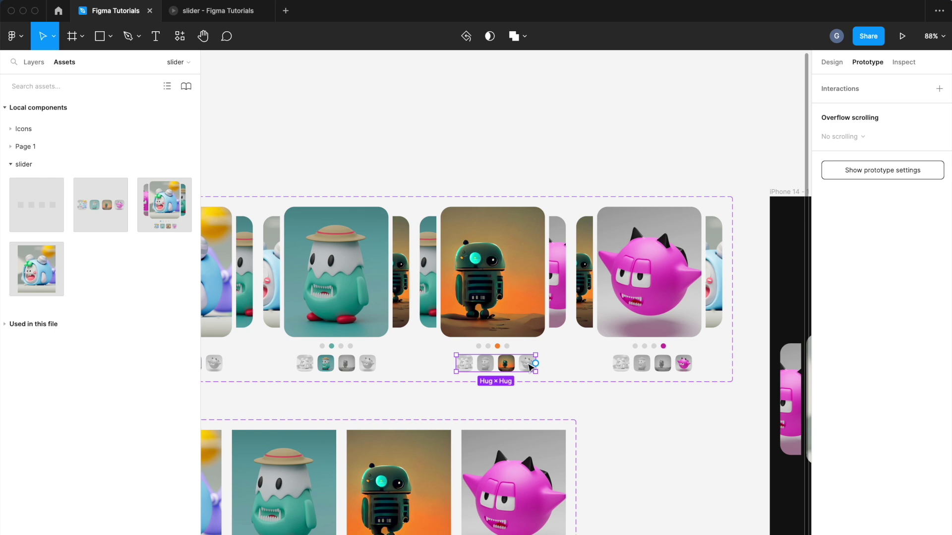
{"action": "left_click", "coordinate": [527, 364]}
{"action": "left_click_drag", "start_coordinate": [535, 363], "coordinate": [575, 290]}
{"action": "left_click", "coordinate": [491, 366]}
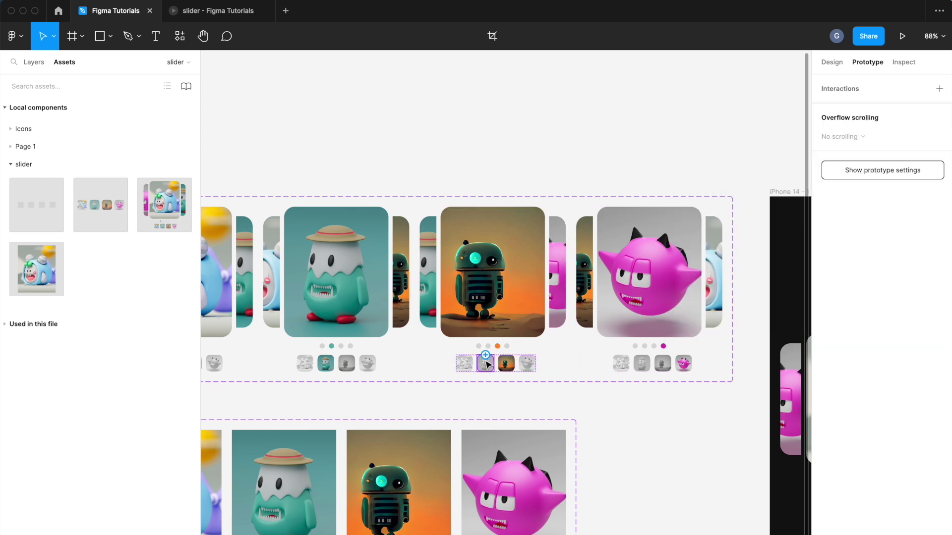
{"action": "left_click_drag", "start_coordinate": [485, 355], "coordinate": [342, 298]}
Step: Connect Variant3's first thumbnail to the Default variant with an On click interaction
{"action": "scroll", "coordinate": [495, 297], "scroll_direction": "left", "scroll_amount": 3}
{"action": "left_click", "coordinate": [538, 367]}
{"action": "left_click_drag", "start_coordinate": [529, 366], "coordinate": [326, 292]}
Step: Connect Variant4's third thumbnail to Variant3 with an On click, Change to interaction using Smart animate
{"action": "scroll", "coordinate": [399, 315], "scroll_direction": "right", "scroll_amount": 3}
{"action": "scroll", "coordinate": [399, 315], "scroll_direction": "right", "scroll_amount": 2}
{"action": "double_click", "coordinate": [498, 367]}
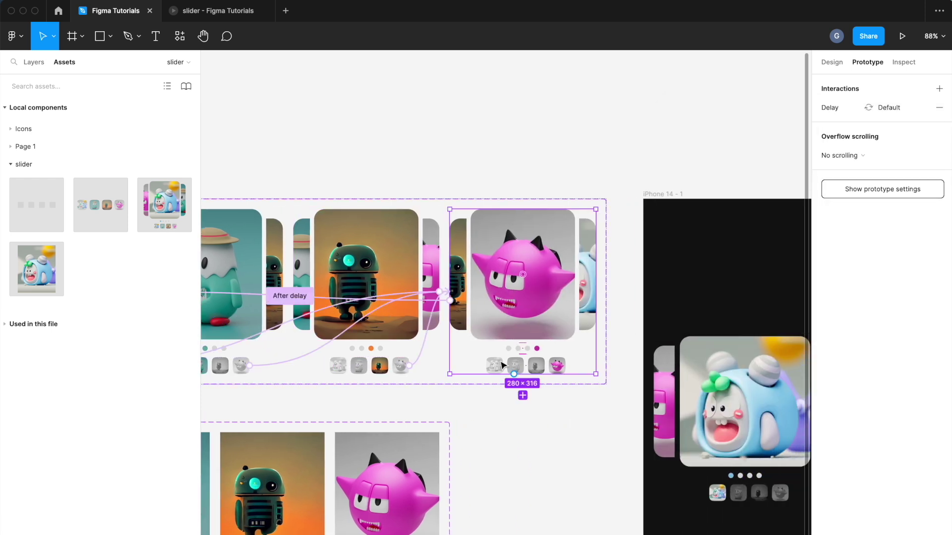
{"action": "double_click", "coordinate": [497, 369]}
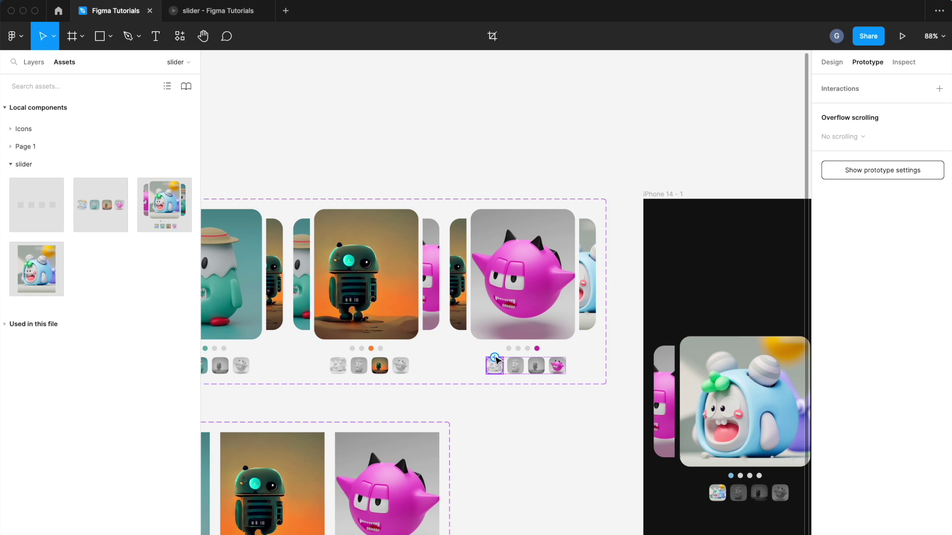
{"action": "left_click", "coordinate": [543, 367]}
{"action": "left_click_drag", "start_coordinate": [537, 357], "coordinate": [467, 340]}
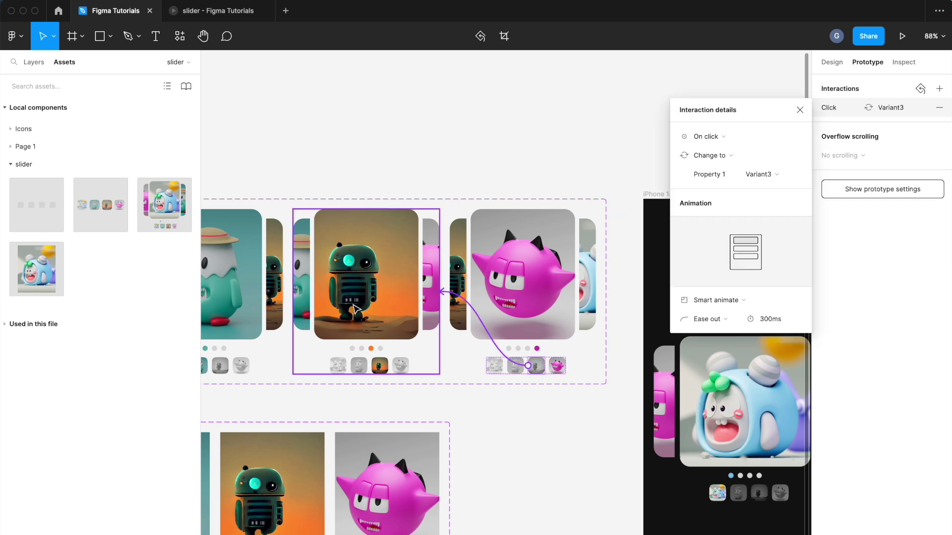
Step: Connect Variant4's second thumbnail to Variant2 and its first thumbnail to the Default variant with On click interactions
{"action": "scroll", "coordinate": [467, 340], "scroll_direction": "left", "scroll_amount": 3}
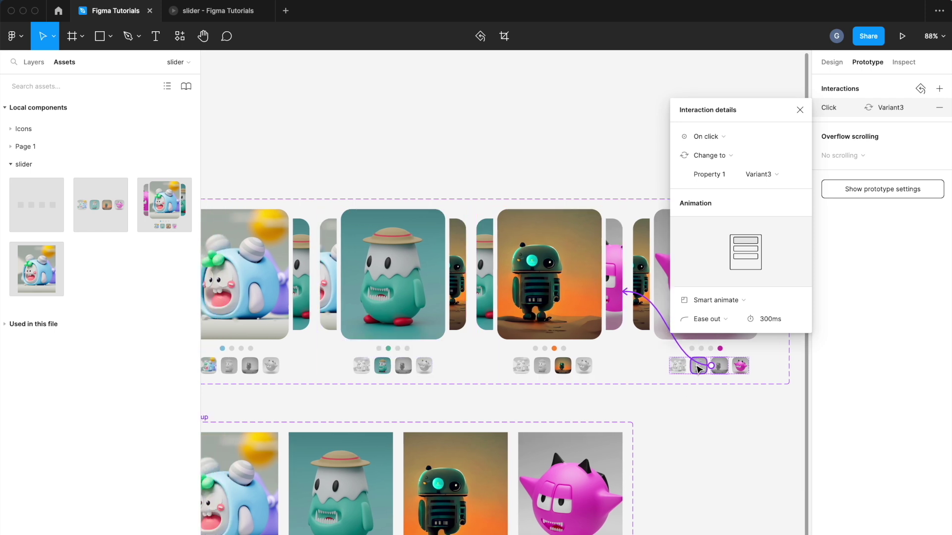
{"action": "left_click", "coordinate": [698, 368]}
{"action": "left_click_drag", "start_coordinate": [690, 366], "coordinate": [575, 341]}
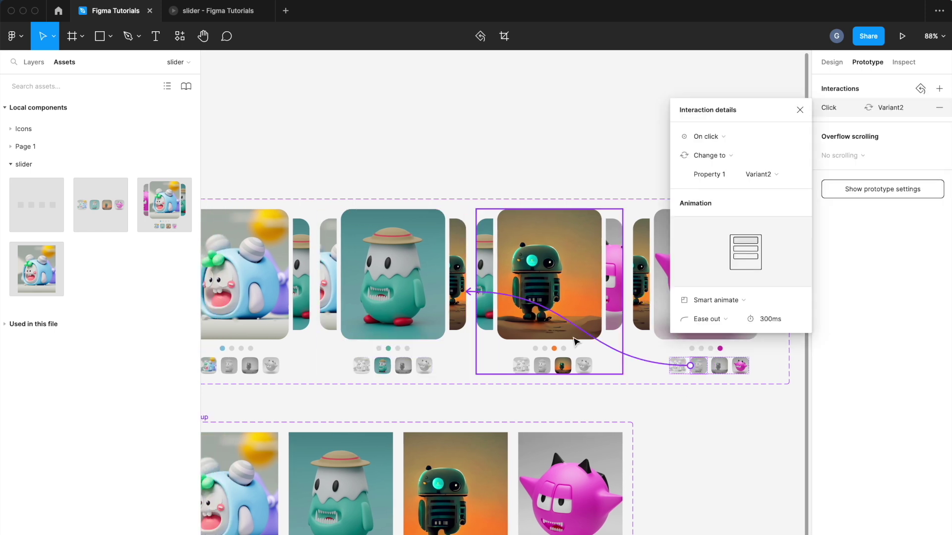
{"action": "left_click", "coordinate": [677, 367]}
{"action": "left_click_drag", "start_coordinate": [669, 366], "coordinate": [279, 319]}
{"action": "left_click", "coordinate": [645, 416]}
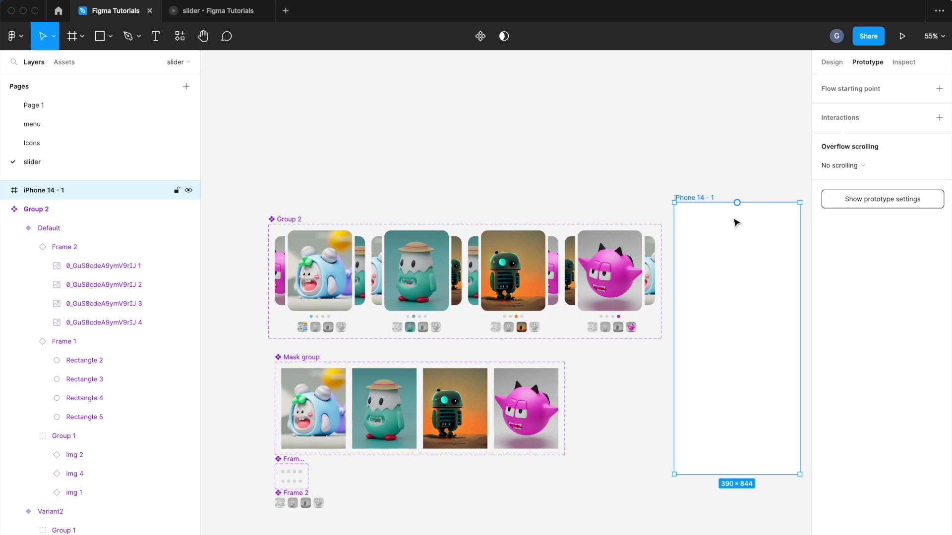
Step: Place an instance of the Group 2 slider component in the upper part of the iPhone 14 - 1 frame
{"action": "left_click_drag", "start_coordinate": [737, 221], "coordinate": [742, 244]}
{"action": "left_click", "coordinate": [70, 63]}
{"action": "left_click_drag", "start_coordinate": [149, 210], "coordinate": [755, 287]}
{"action": "scroll", "coordinate": [761, 295], "scroll_direction": "right", "scroll_amount": 5}
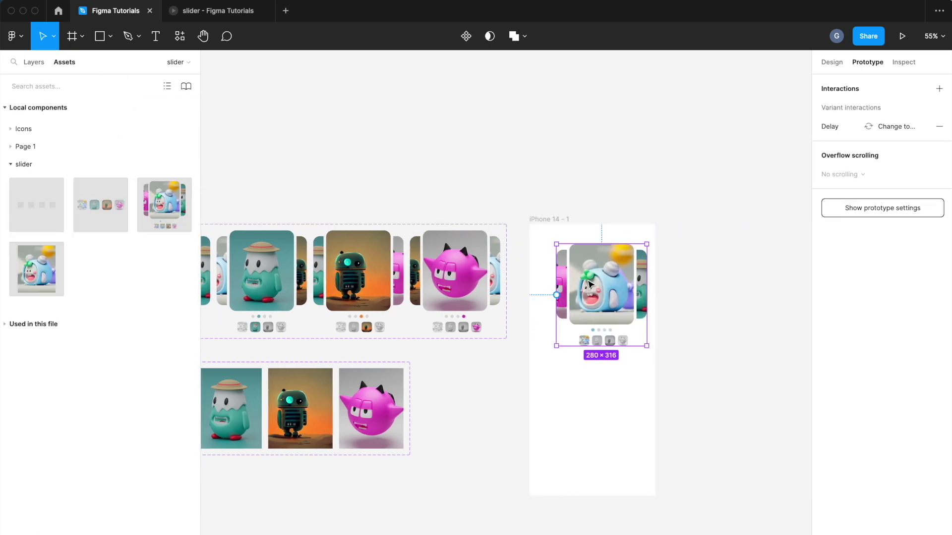
{"action": "scroll", "coordinate": [588, 382], "scroll_direction": "up", "scroll_amount": 5}
{"action": "scroll", "coordinate": [607, 399], "scroll_direction": "up", "scroll_amount": 2}
{"action": "scroll", "coordinate": [610, 371], "scroll_direction": "down", "scroll_amount": 3}
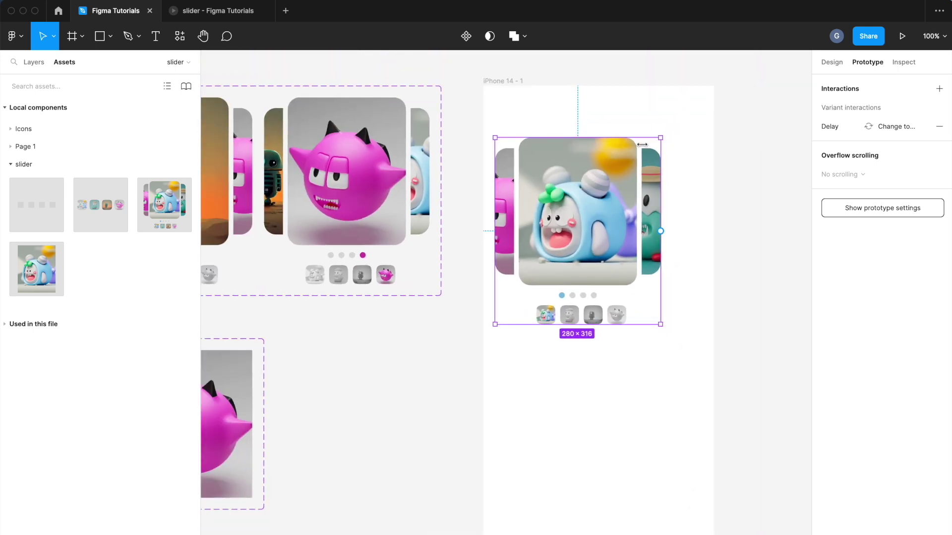
Step: Widen the slider instance to leave equal side margins in the iPhone frame, and move it down to about mid-height
{"action": "left_click", "coordinate": [833, 63]}
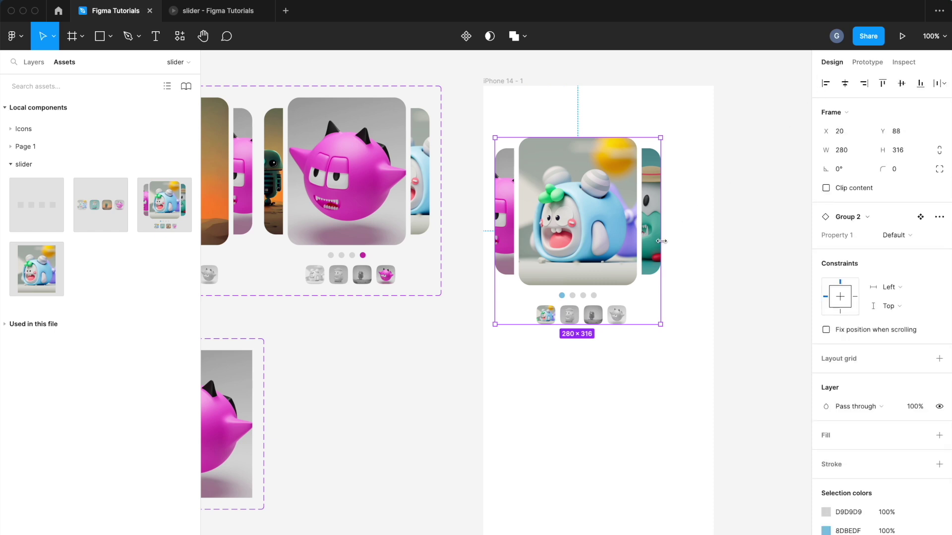
{"action": "left_click_drag", "start_coordinate": [661, 246], "coordinate": [702, 253]}
{"action": "left_click_drag", "start_coordinate": [640, 243], "coordinate": [636, 334]}
{"action": "left_click", "coordinate": [763, 198]}
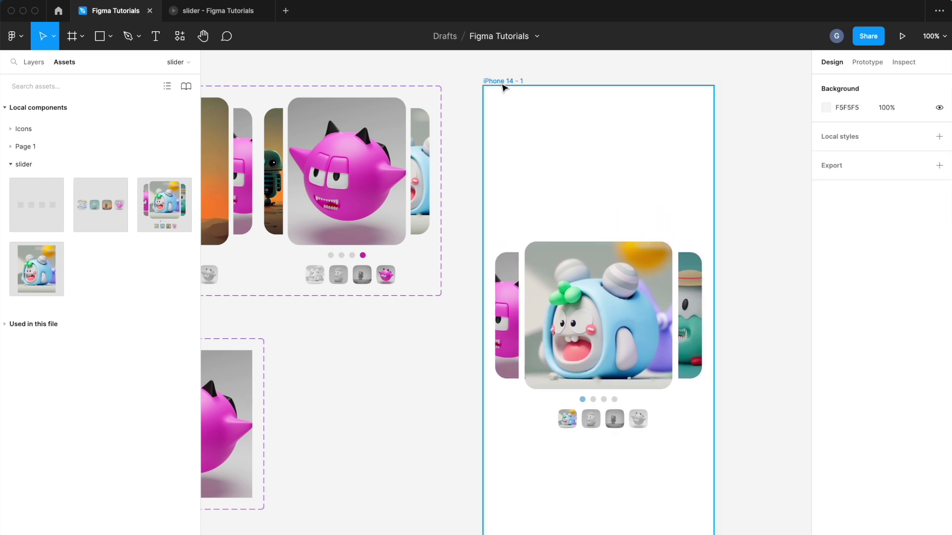
Step: Change the iPhone 14 - 1 frame's fill to black 000000
{"action": "left_click", "coordinate": [503, 81]}
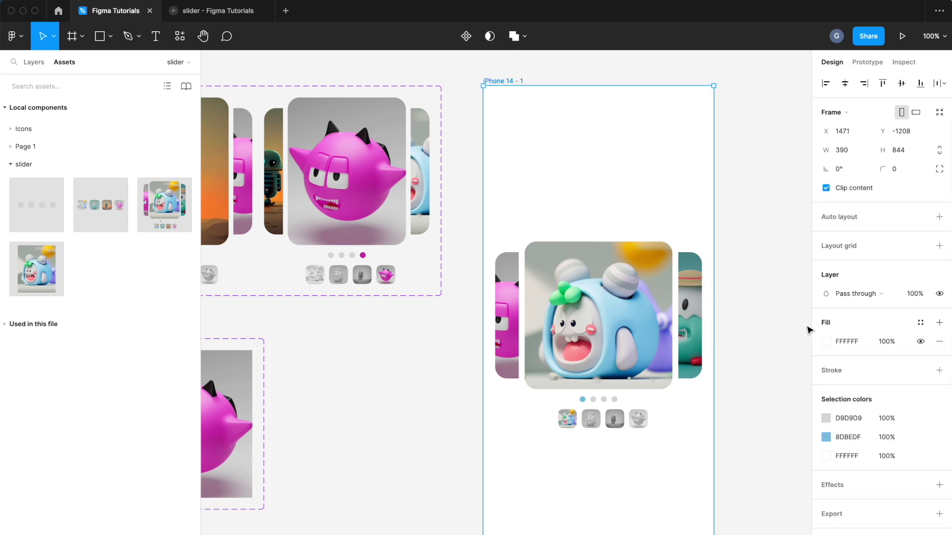
{"action": "left_click", "coordinate": [825, 341]}
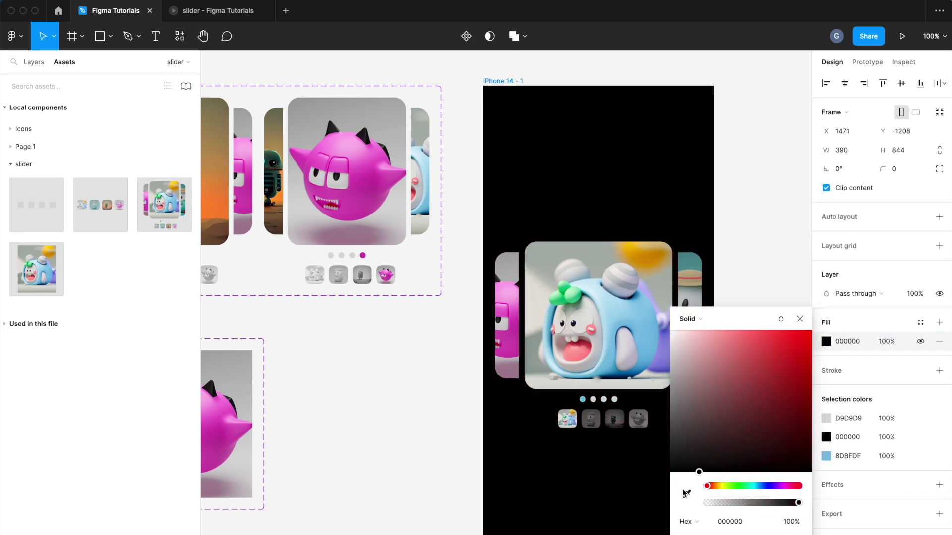